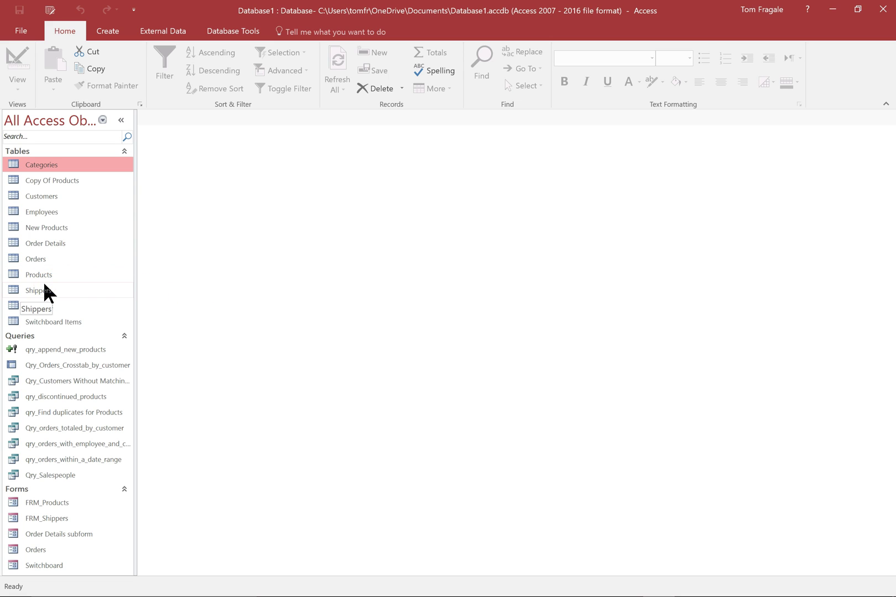
Step: Create a basic report from the Products table and hide its Property Sheet to view the columns
double_click(31, 274)
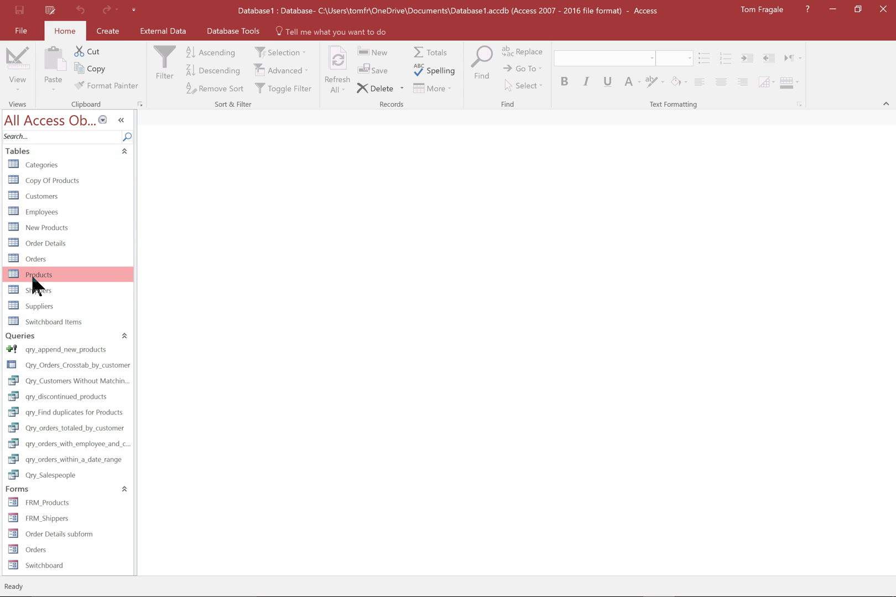
left_click(106, 31)
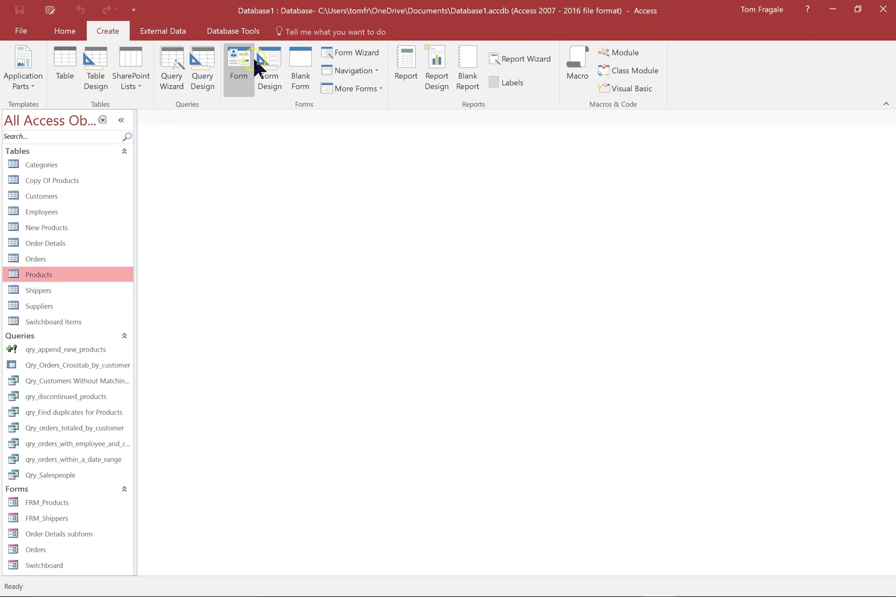
left_click(406, 74)
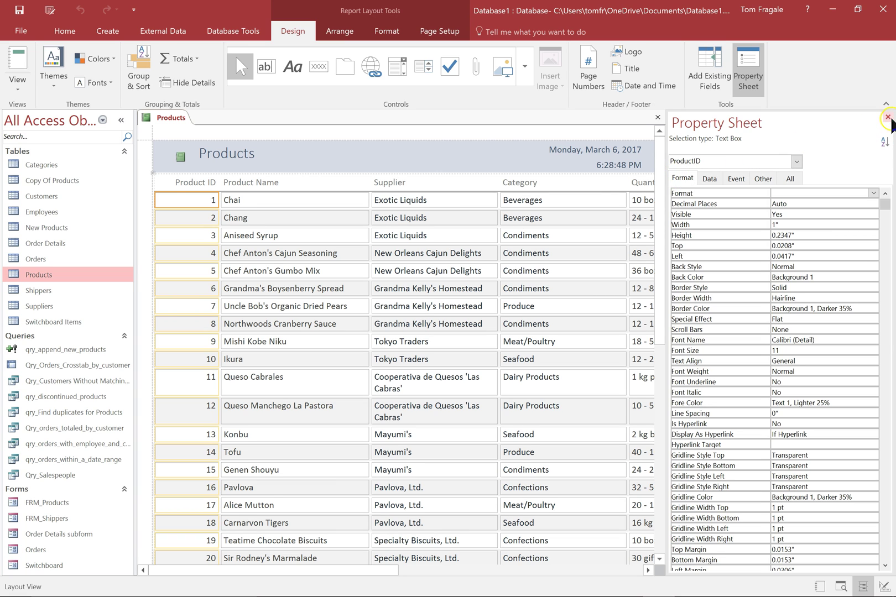
left_click(888, 116)
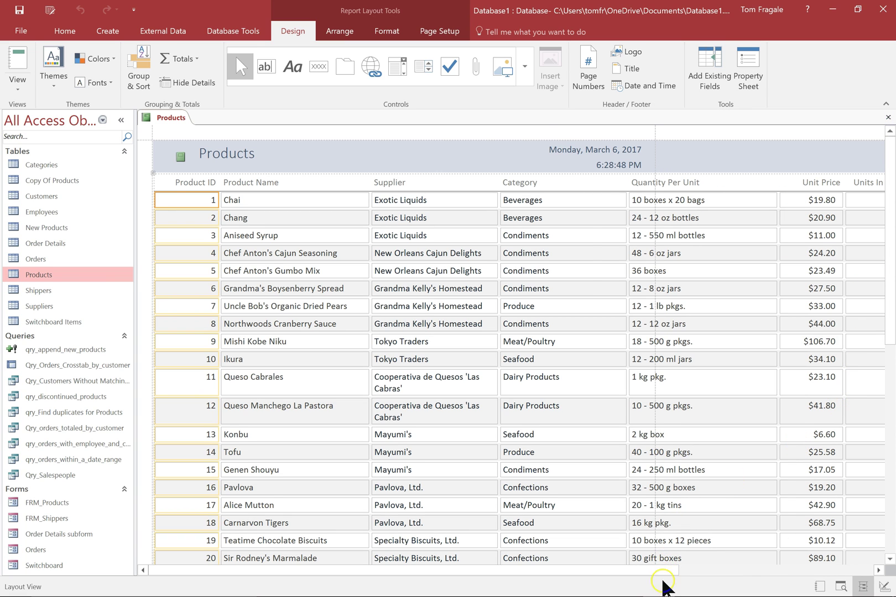
left_click_drag(672, 571, 606, 581)
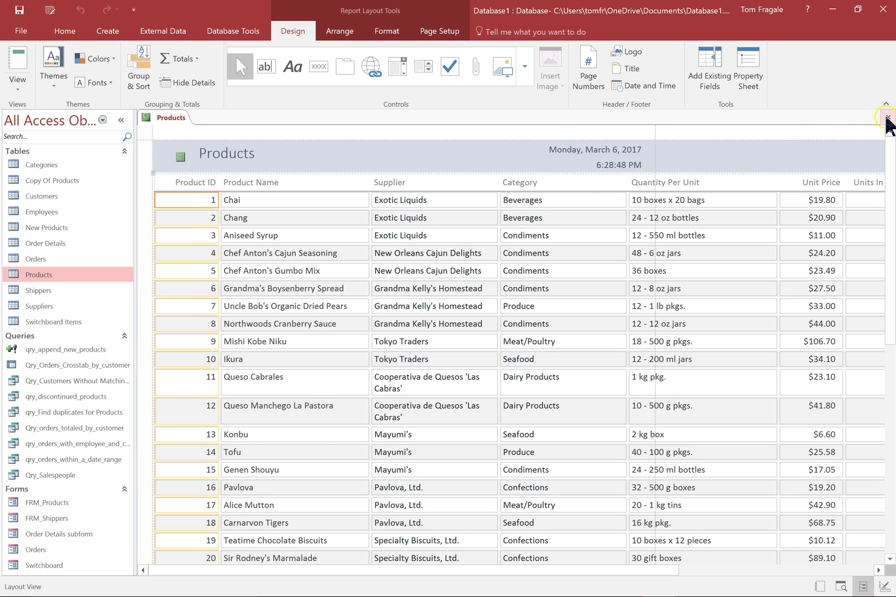
Step: Close the Products report and save it as RPT_Products
left_click(887, 118)
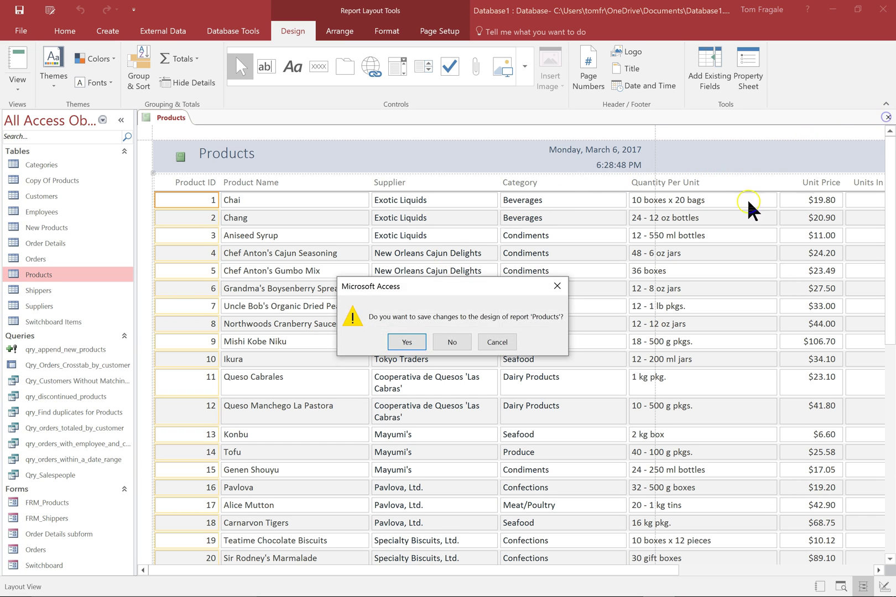
left_click(407, 343)
type("RP")
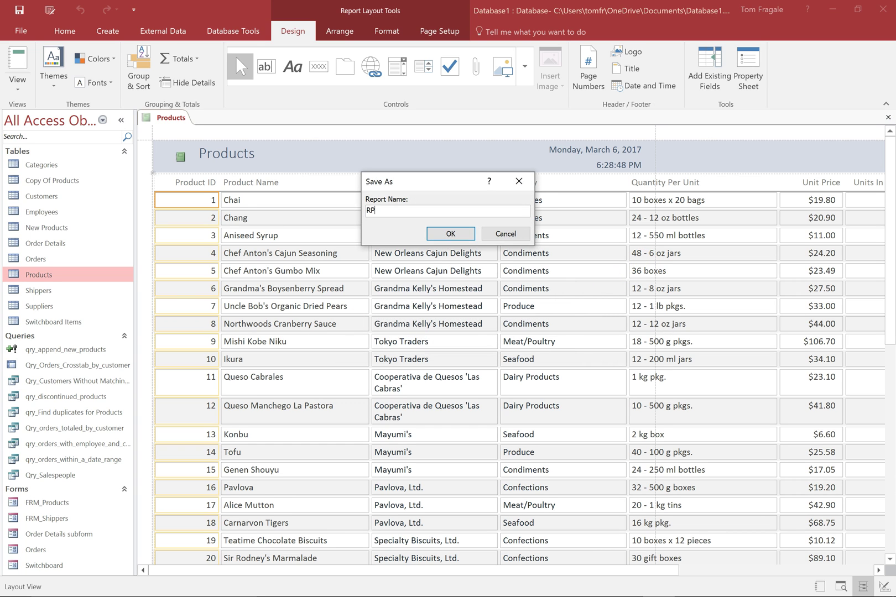
type("T_Products")
left_click(446, 234)
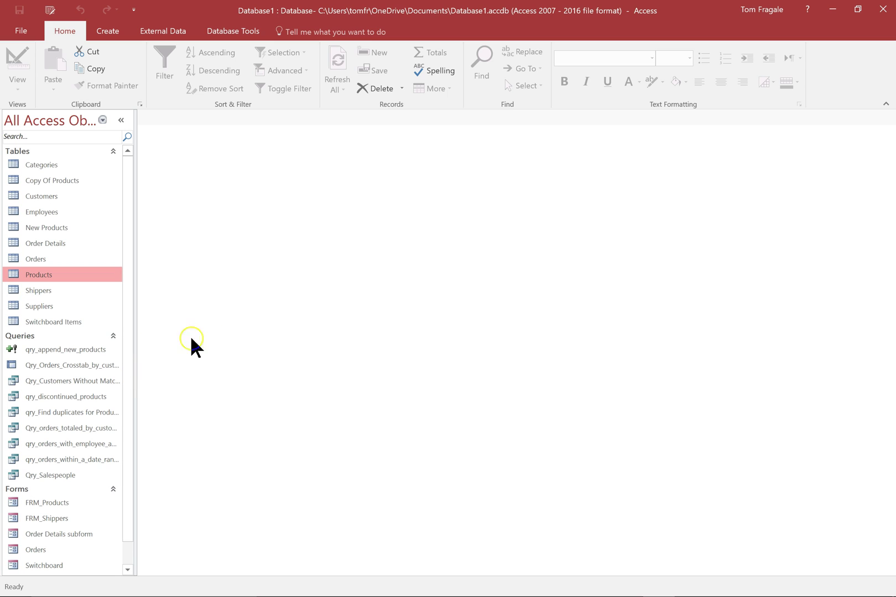
Step: Create a basic report from the Shippers table
left_click(33, 293)
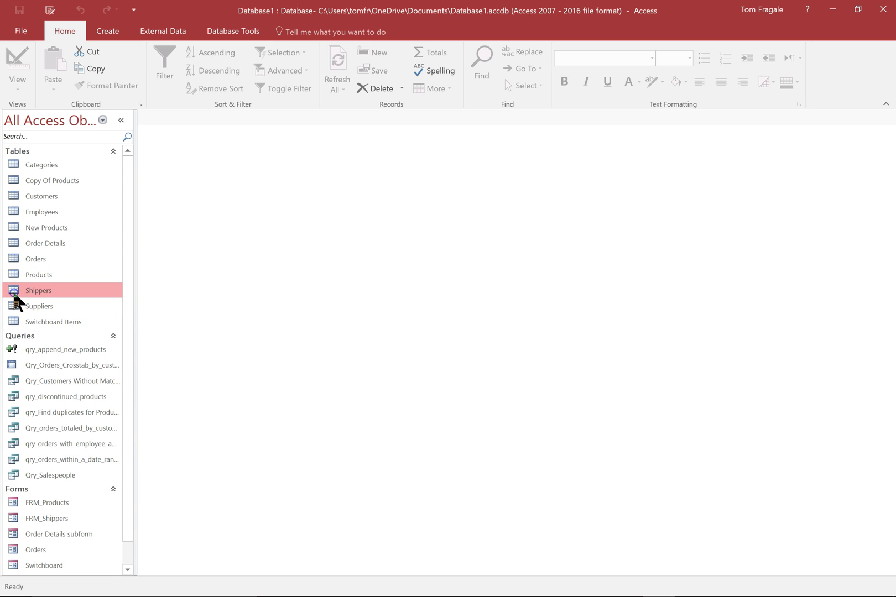
left_click(99, 30)
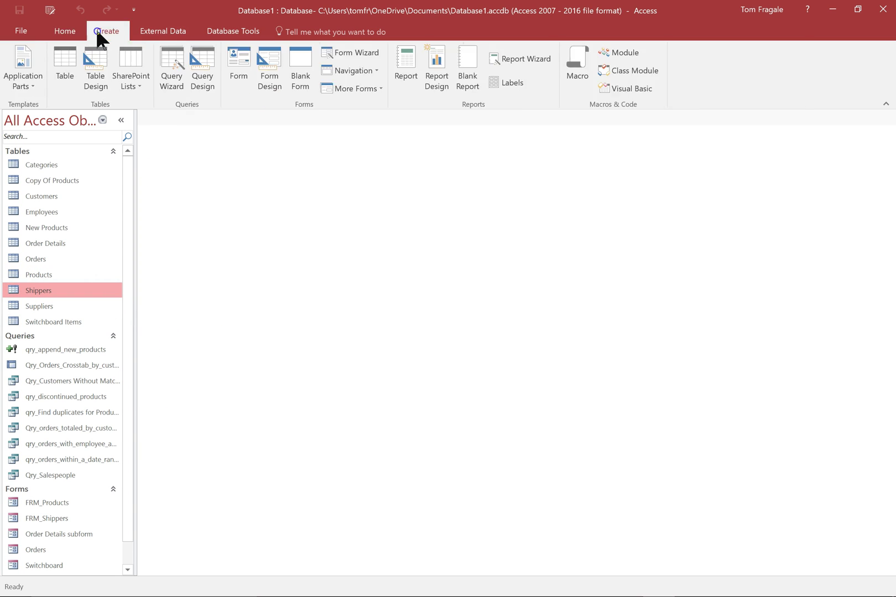
left_click(409, 59)
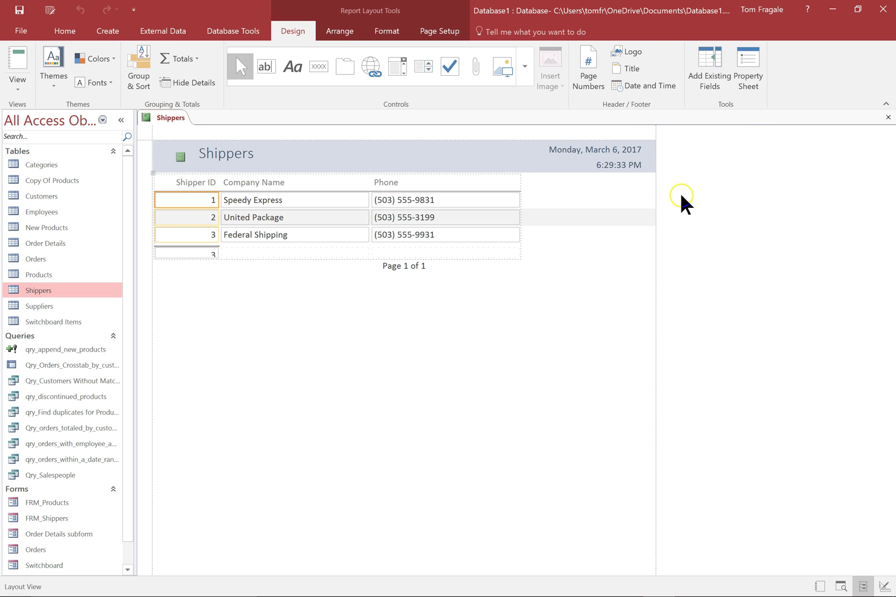
Step: Close the Shippers report and save it as RPT_Shippers
left_click(885, 120)
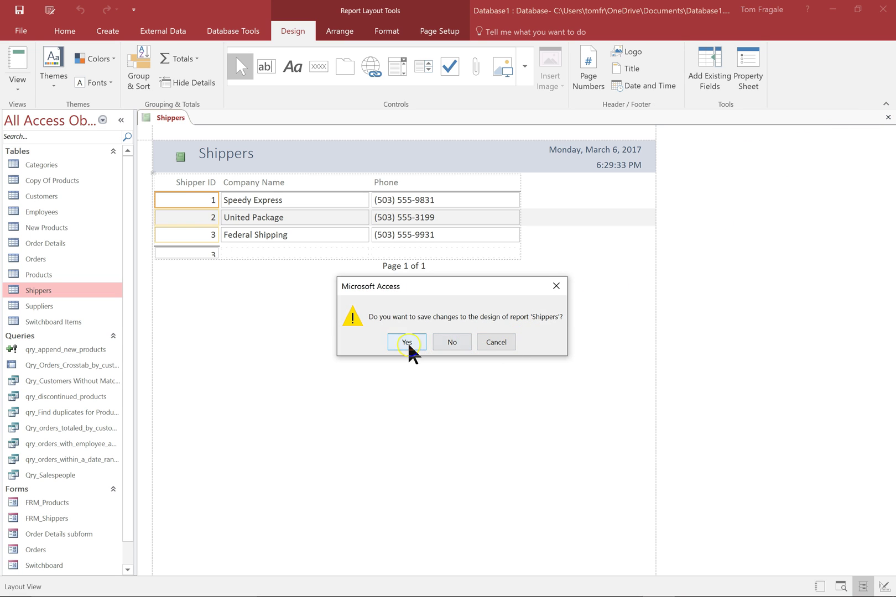
left_click(407, 343)
type("RPT_Sh")
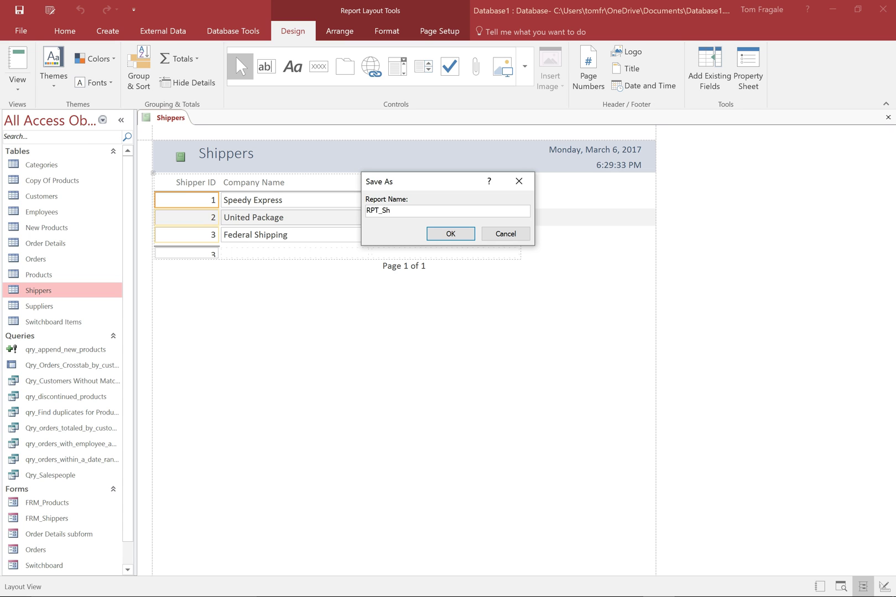
type("ippers")
key("Return")
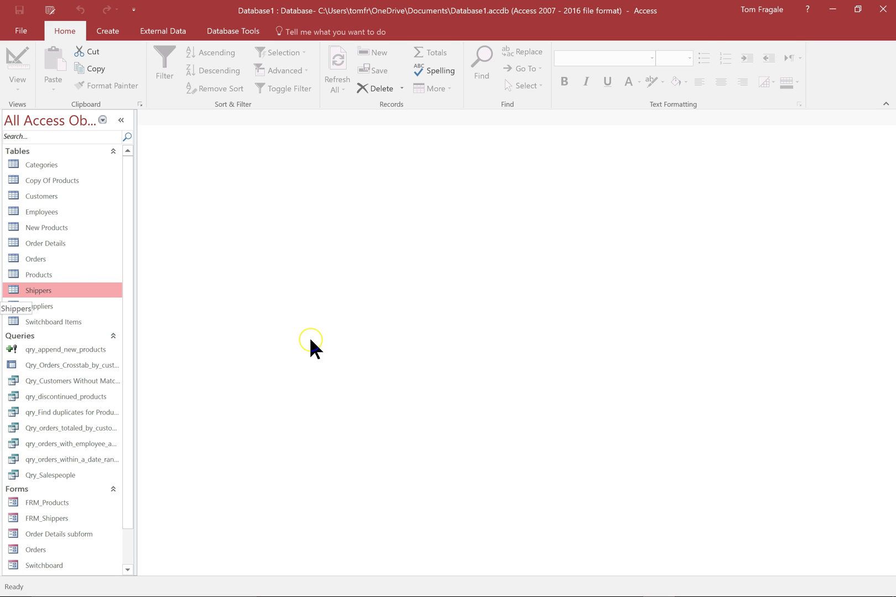
left_click(312, 371)
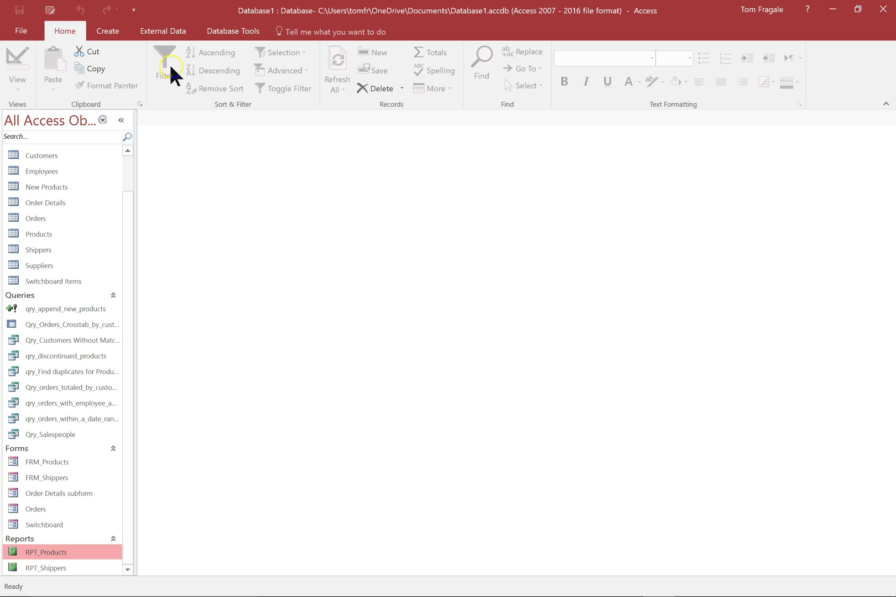
Step: Start the Report Wizard and choose the Orders table as the field source
left_click(105, 32)
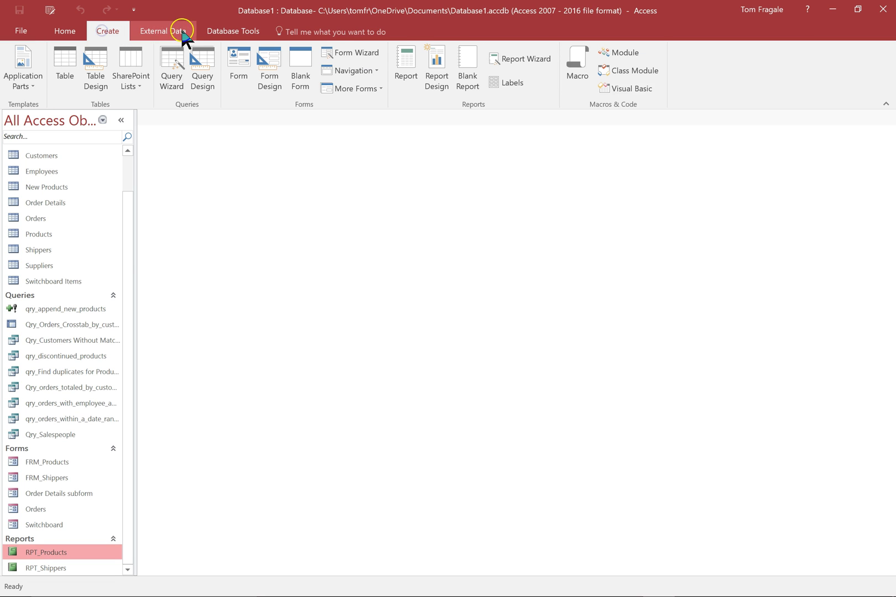
left_click(514, 58)
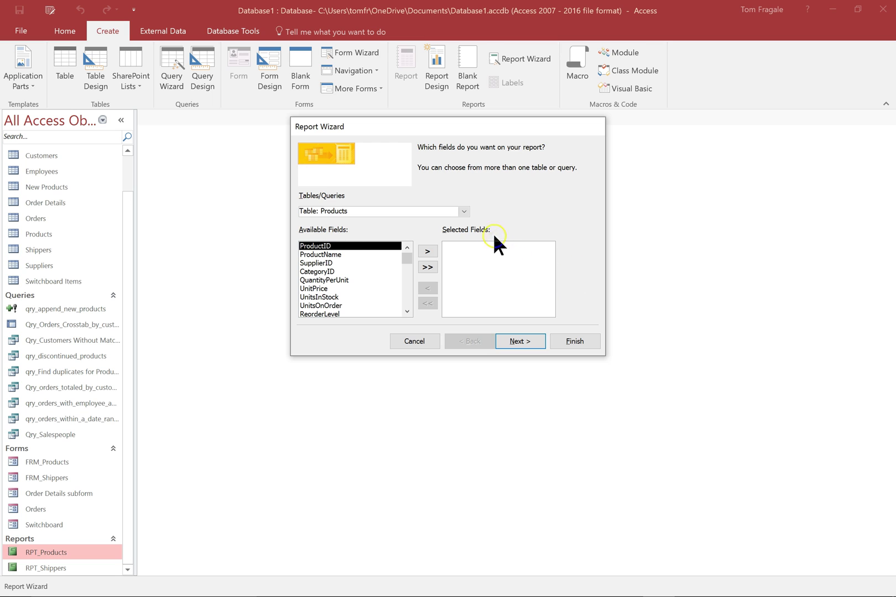
left_click(464, 211)
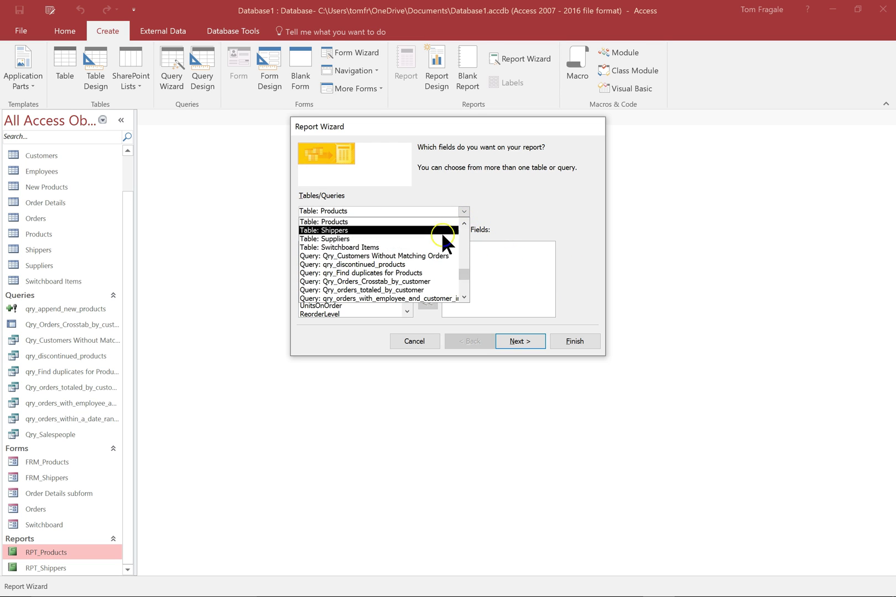
scroll(459, 224, "up", 1)
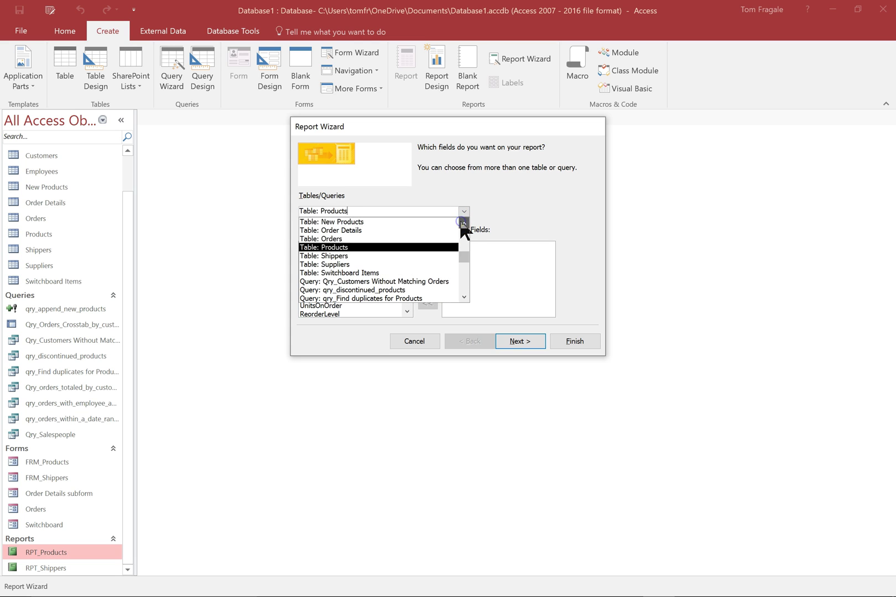
left_click(358, 239)
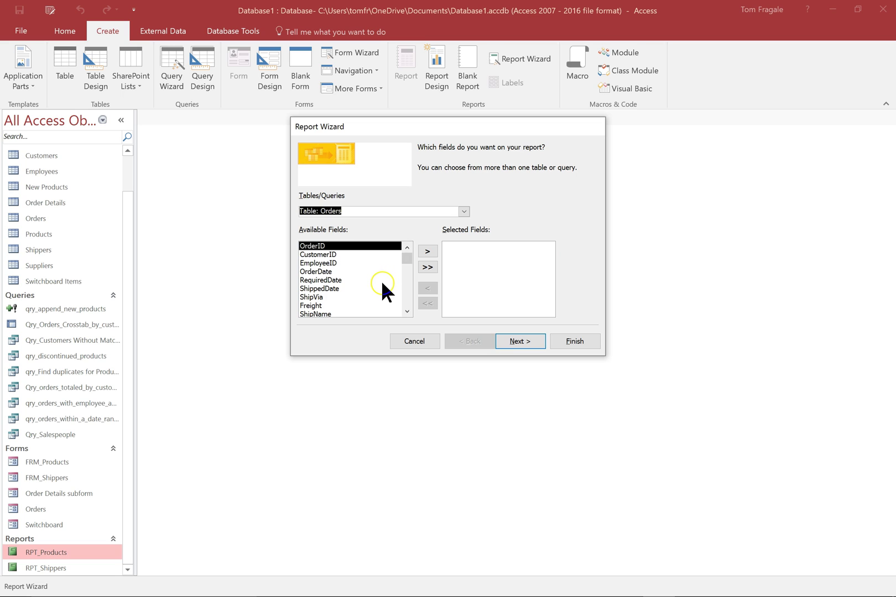
Step: Add the OrderID, CustomerID, OrderDate and orderamount fields to the report and continue to the grouping levels
double_click(332, 246)
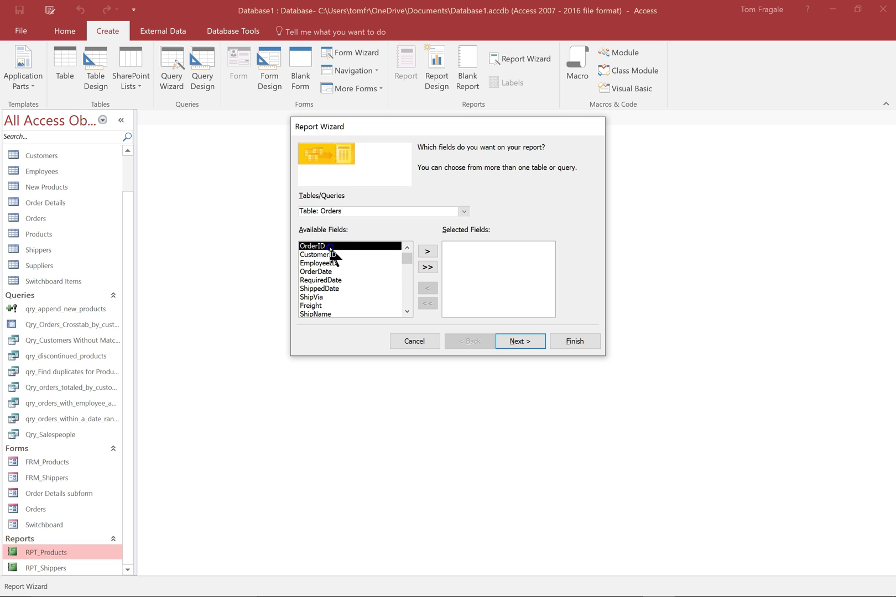
double_click(332, 247)
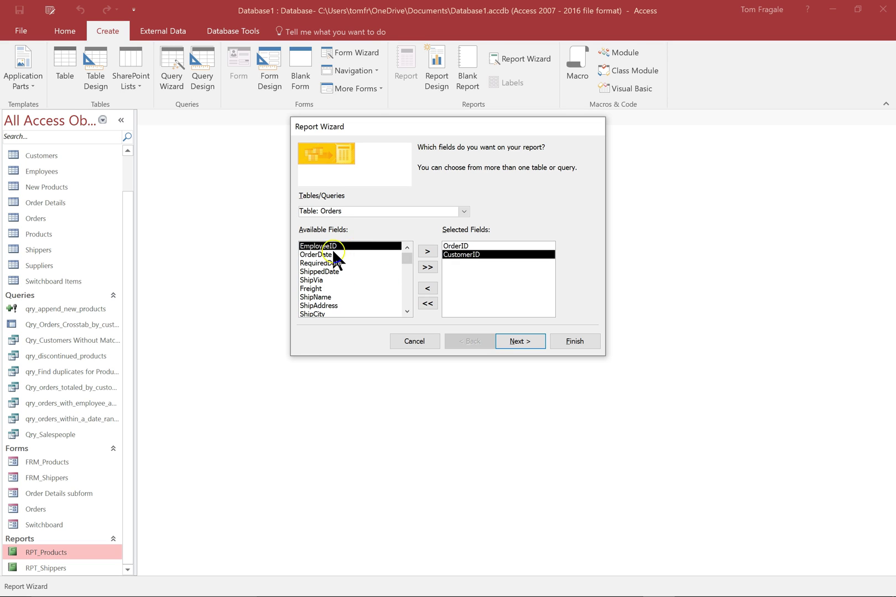
double_click(330, 255)
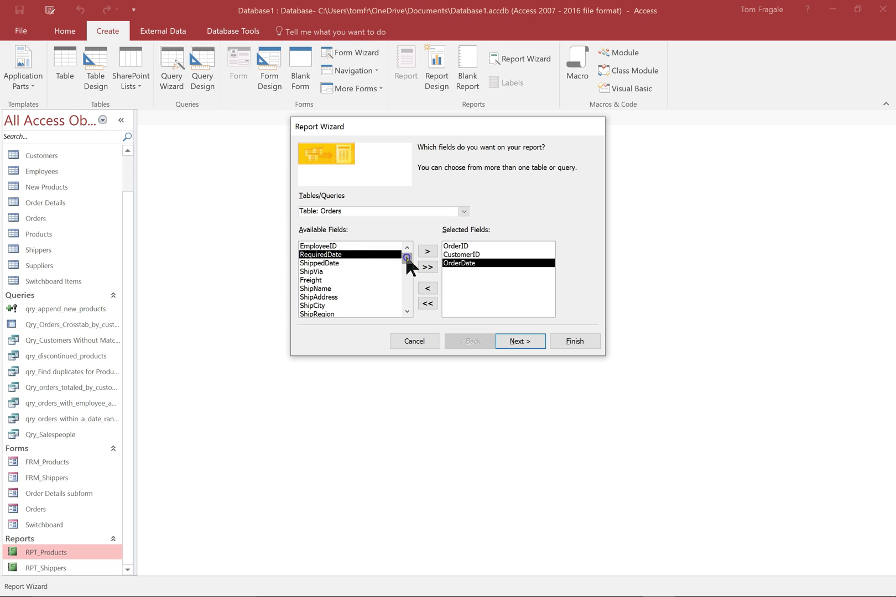
left_click_drag(407, 258, 410, 308)
left_click(321, 306)
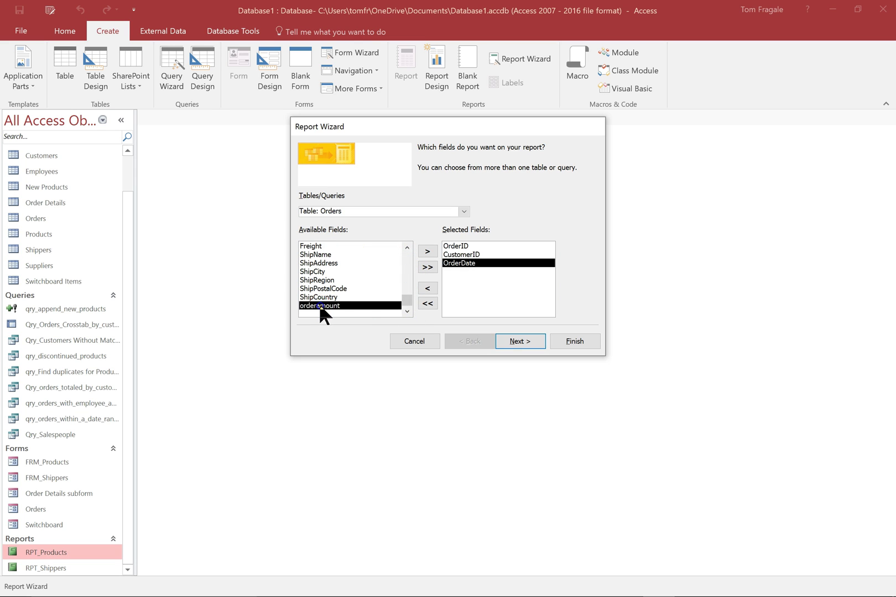
double_click(320, 306)
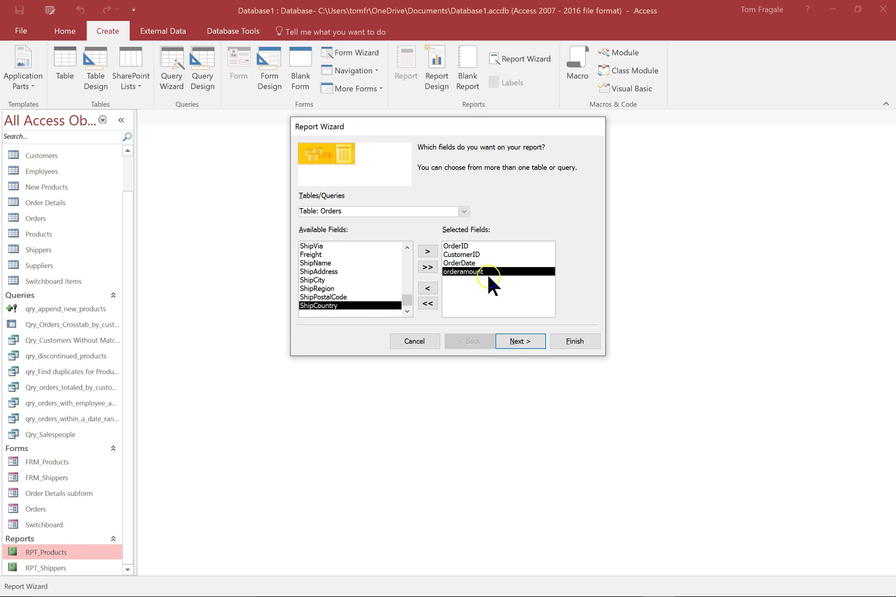
left_click(516, 341)
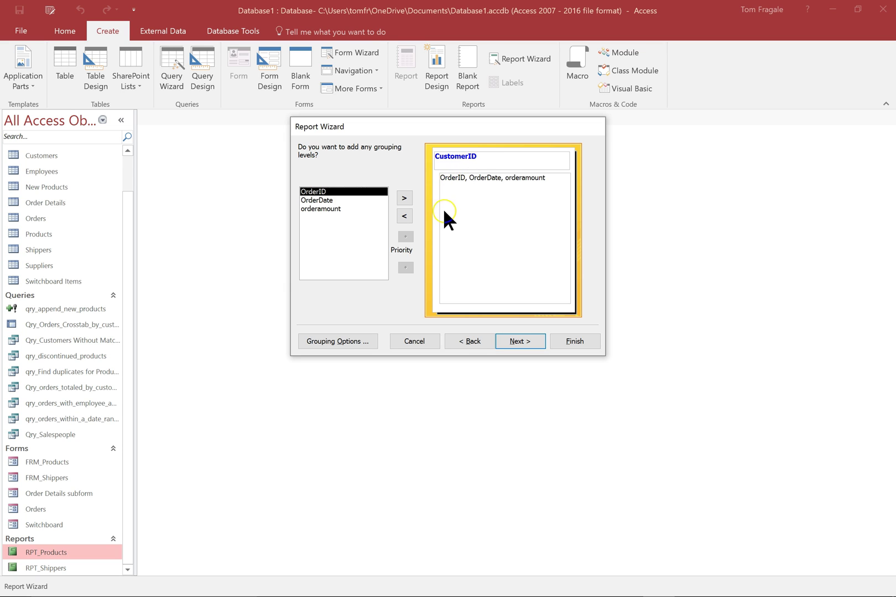
Step: Remove the suggested CustomerID grouping, add CustomerID back as the grouping level, and continue to the sort options
left_click(403, 217)
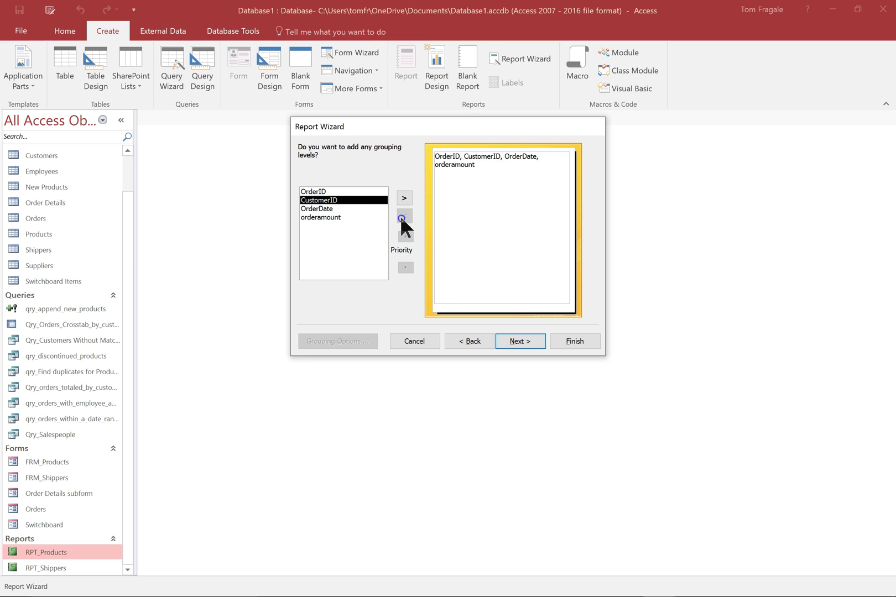
double_click(330, 201)
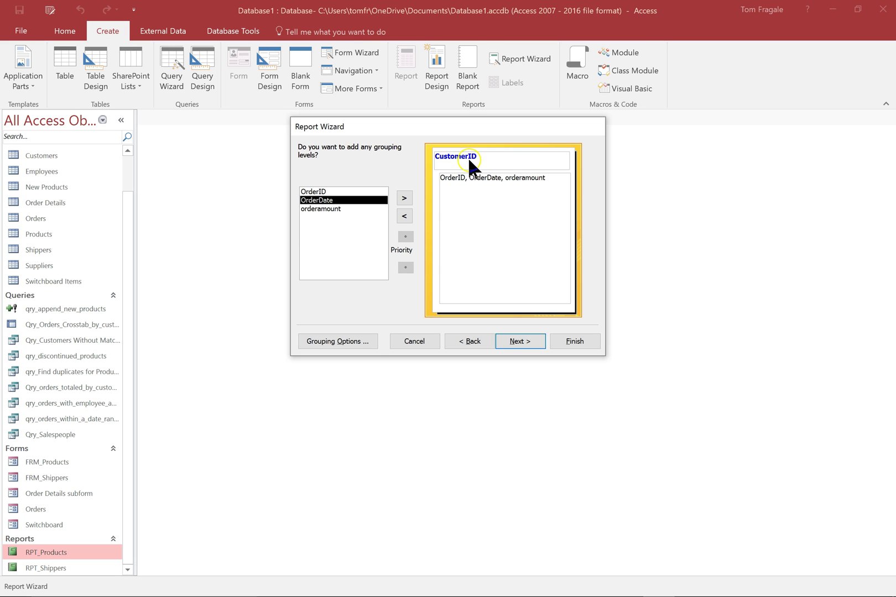
left_click(507, 341)
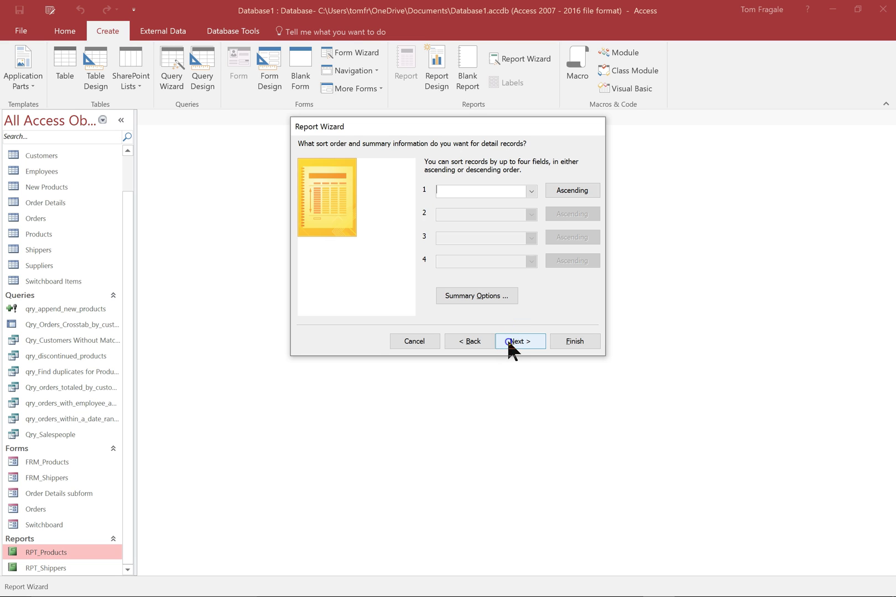
Step: Sort the detail records by OrderDate in ascending order
left_click(504, 332)
left_click(500, 237)
left_click(531, 191)
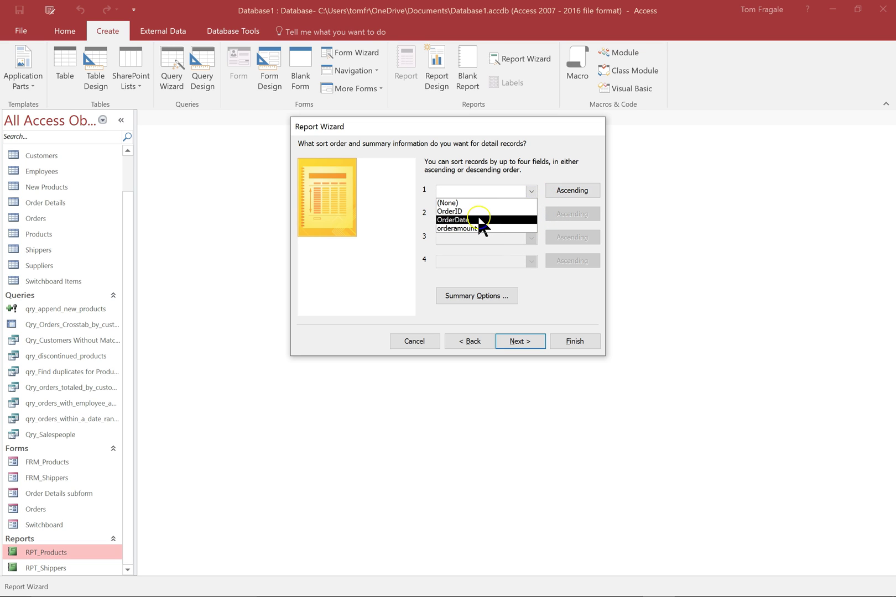
left_click(479, 220)
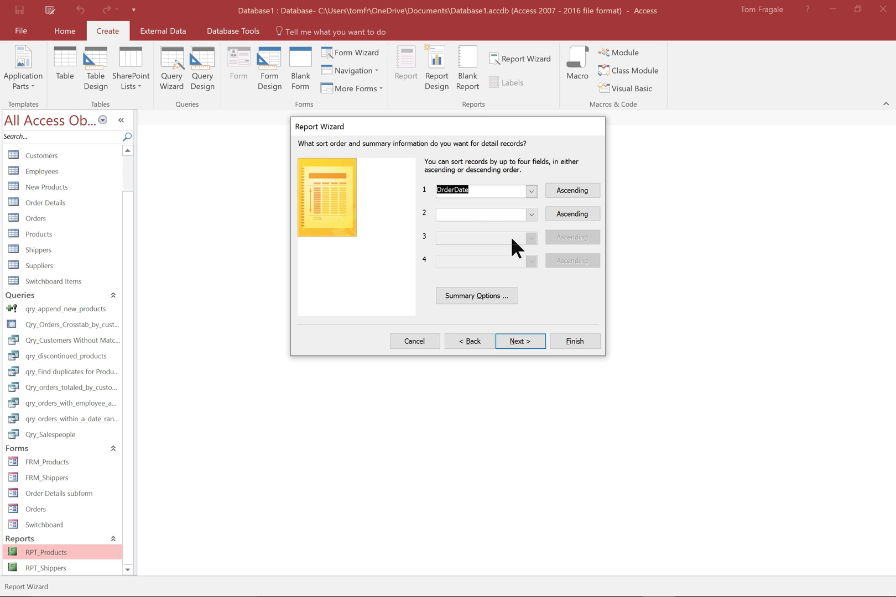
left_click(479, 240)
Step: Set the summary options to calculate the Sum of orderamount, showing detail and summary
left_click(467, 298)
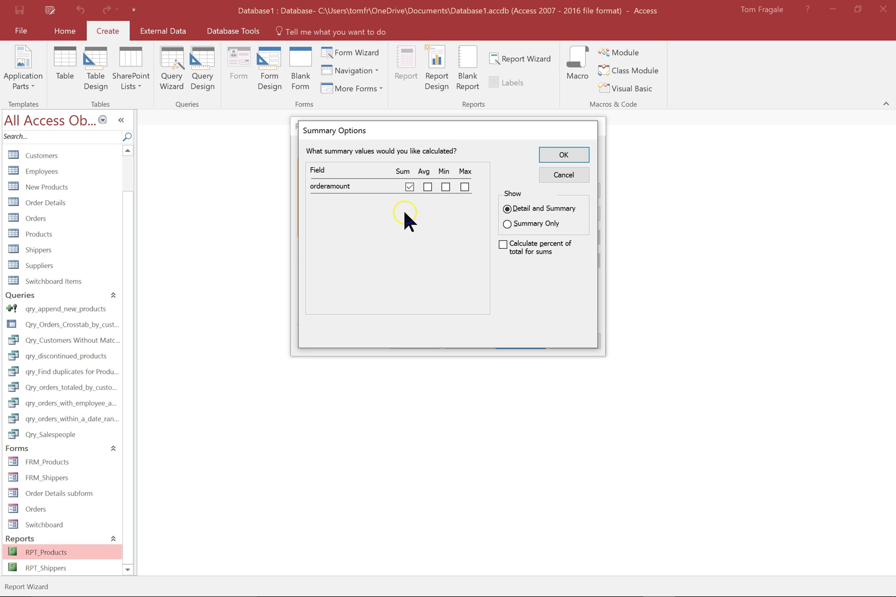
left_click(551, 156)
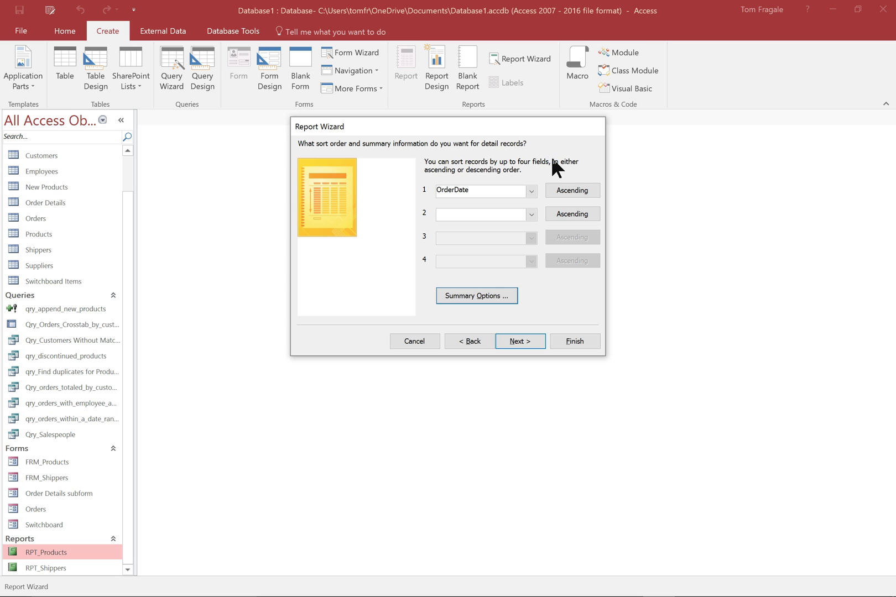
left_click(452, 289)
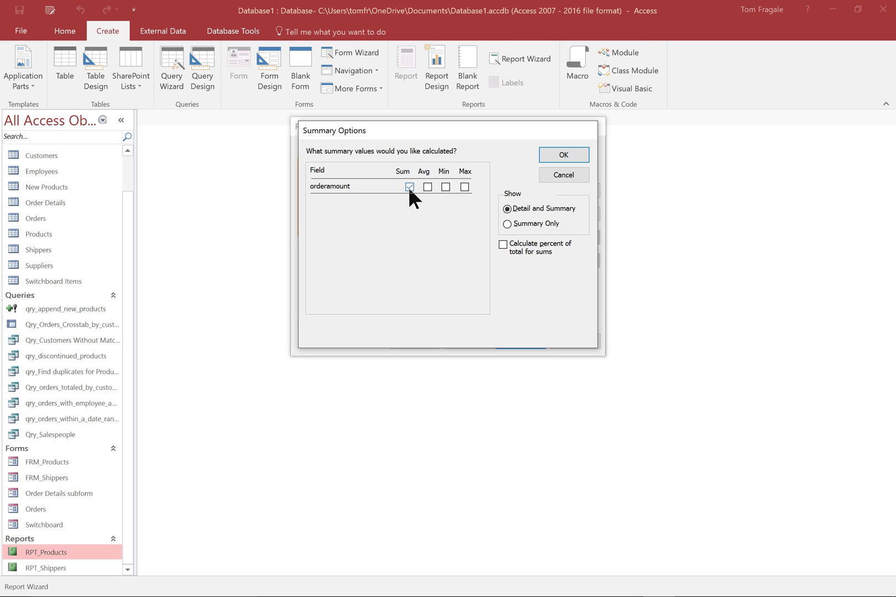
left_click(553, 157)
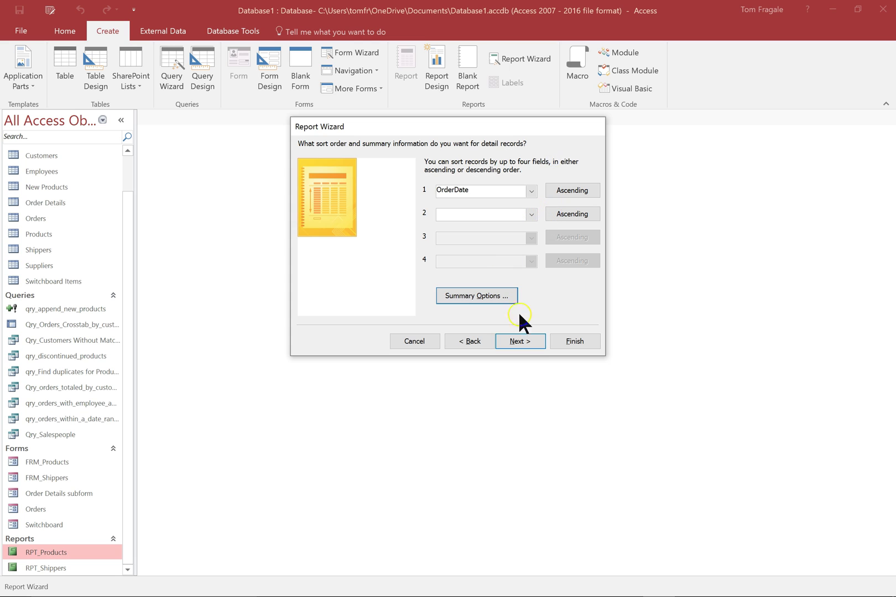
Step: Choose the Block layout in Portrait orientation, keep the title Orders, and finish the wizard to preview the report
left_click(521, 341)
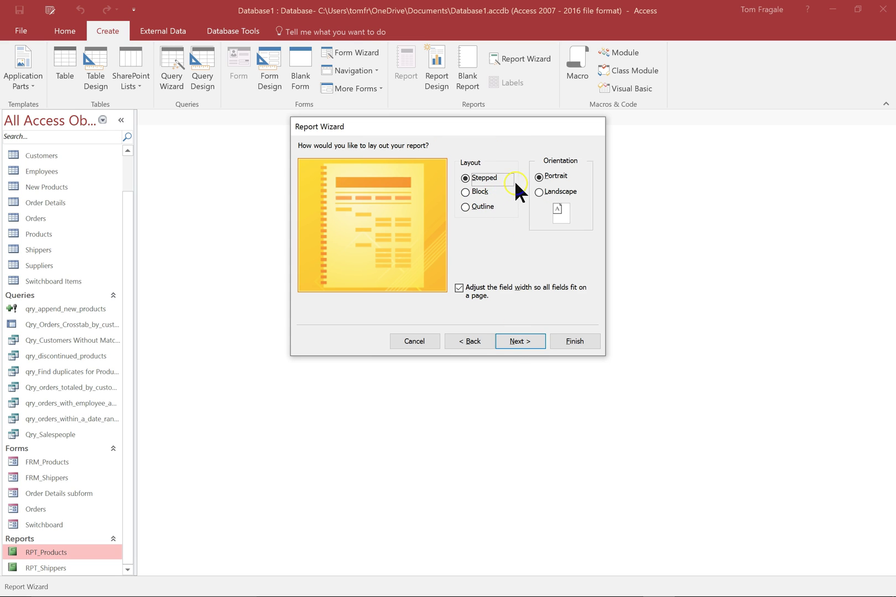
left_click(465, 194)
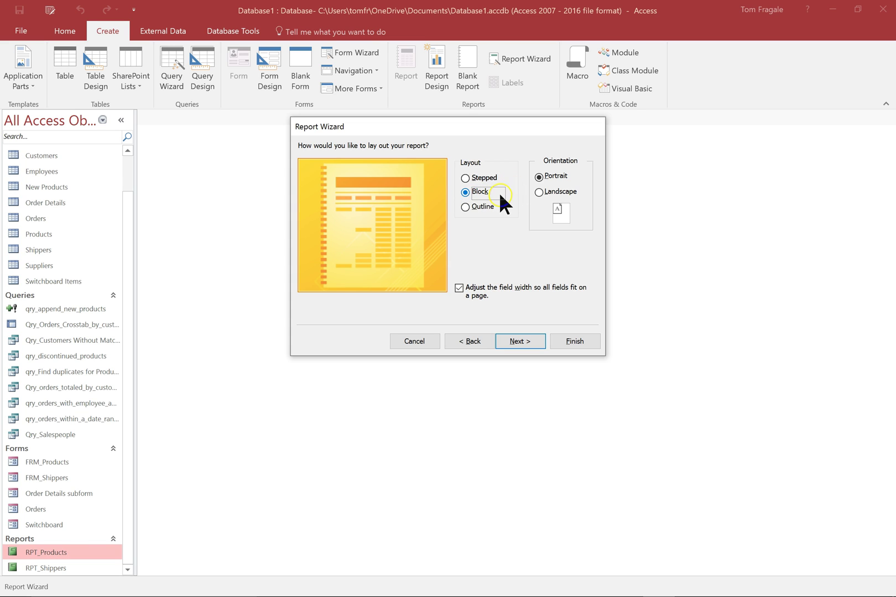
left_click(470, 179)
left_click(470, 193)
left_click(470, 207)
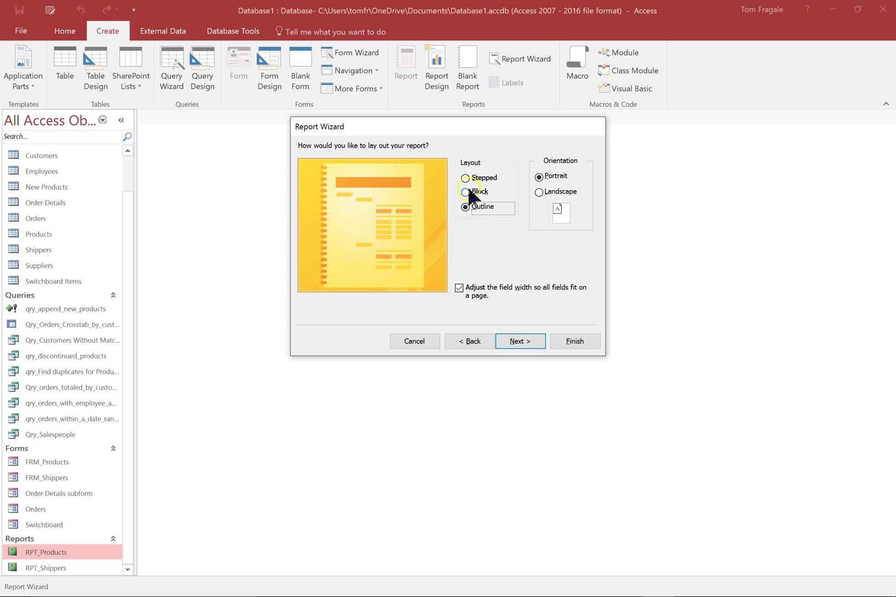
left_click(468, 192)
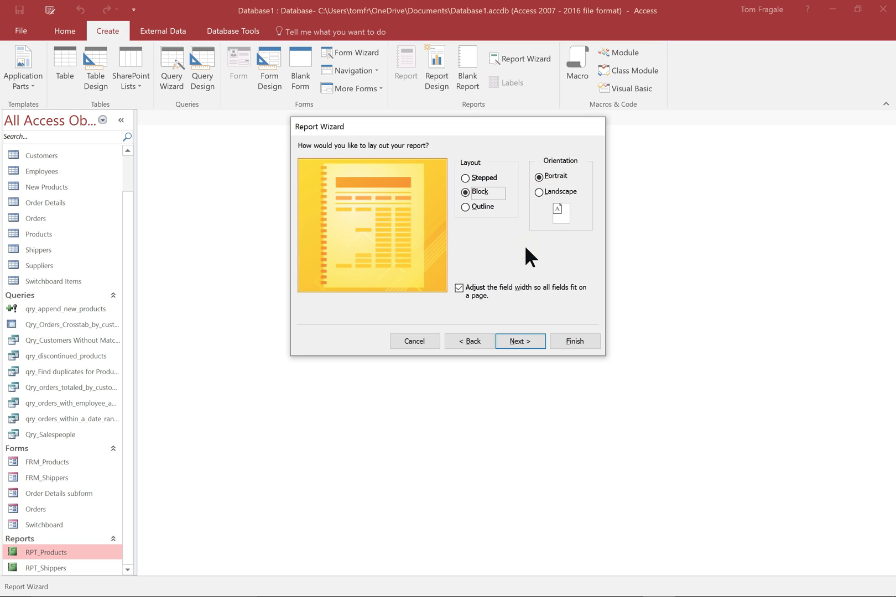
left_click(503, 339)
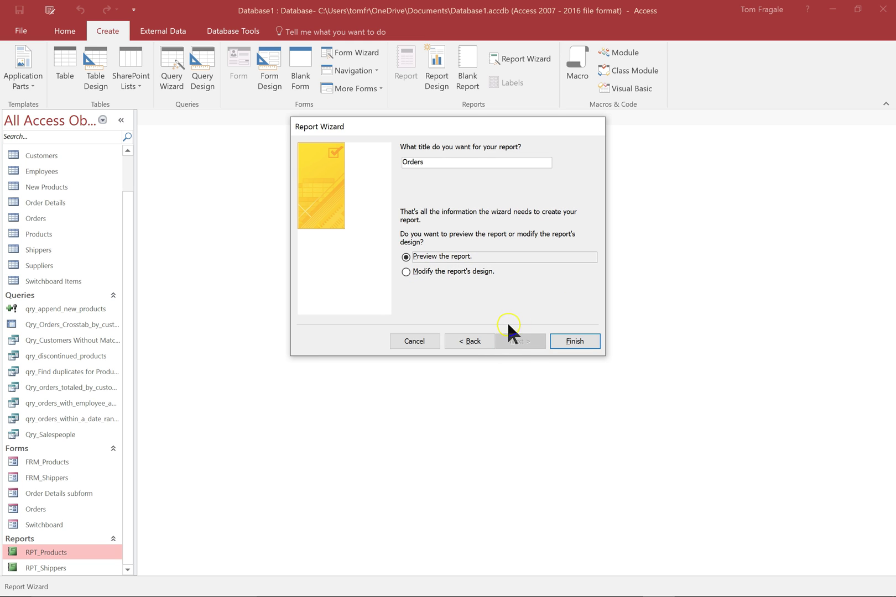
left_click(565, 344)
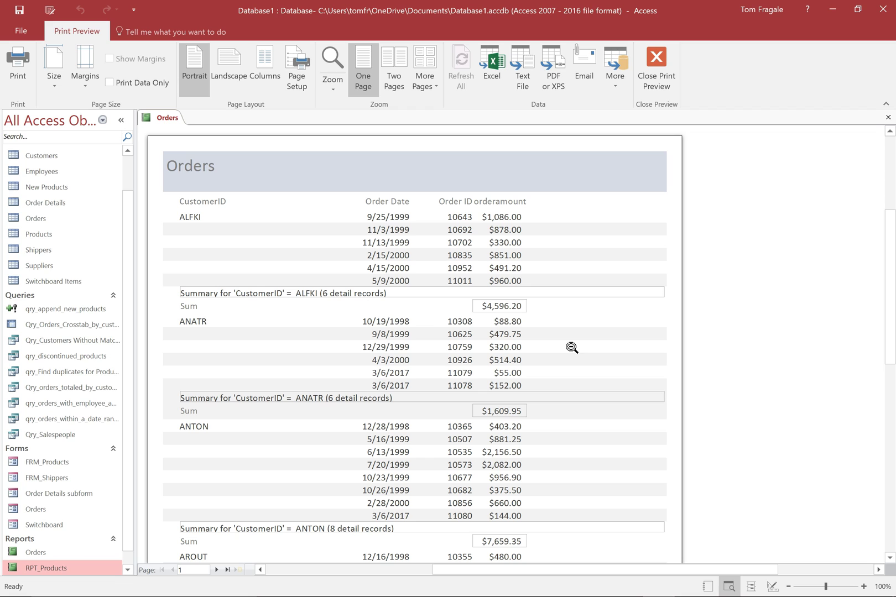
Step: Page through the start of the report preview, examining the customer groups, their order records and the sum for each customer
left_click(322, 229)
left_click_drag(888, 238, 891, 387)
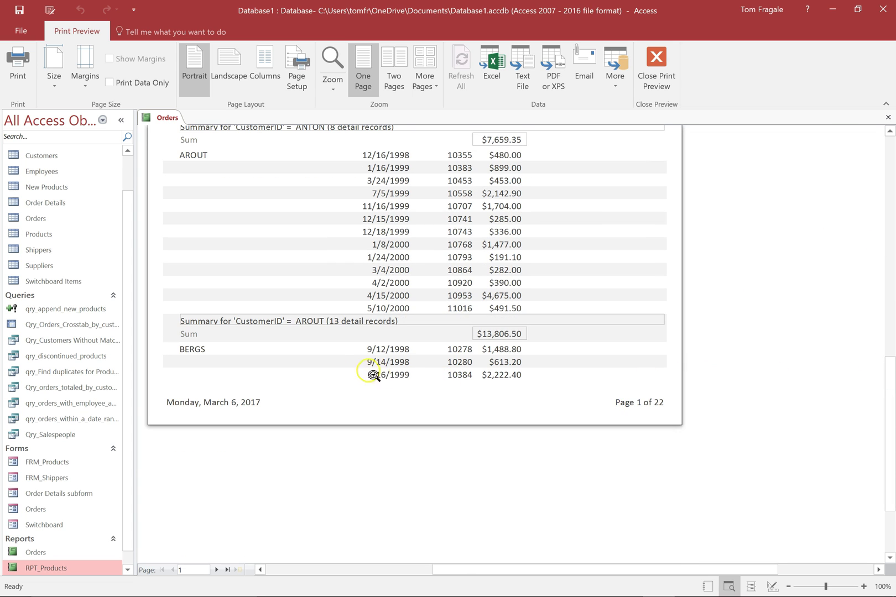
left_click(215, 570)
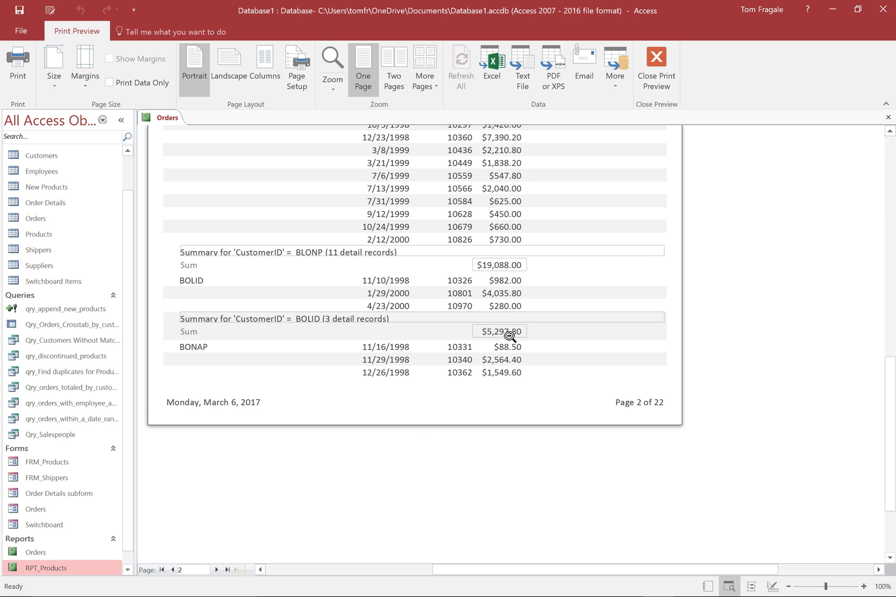
left_click(218, 569)
left_click(217, 570)
left_click(217, 570)
left_click(218, 569)
left_click(218, 570)
left_click(216, 570)
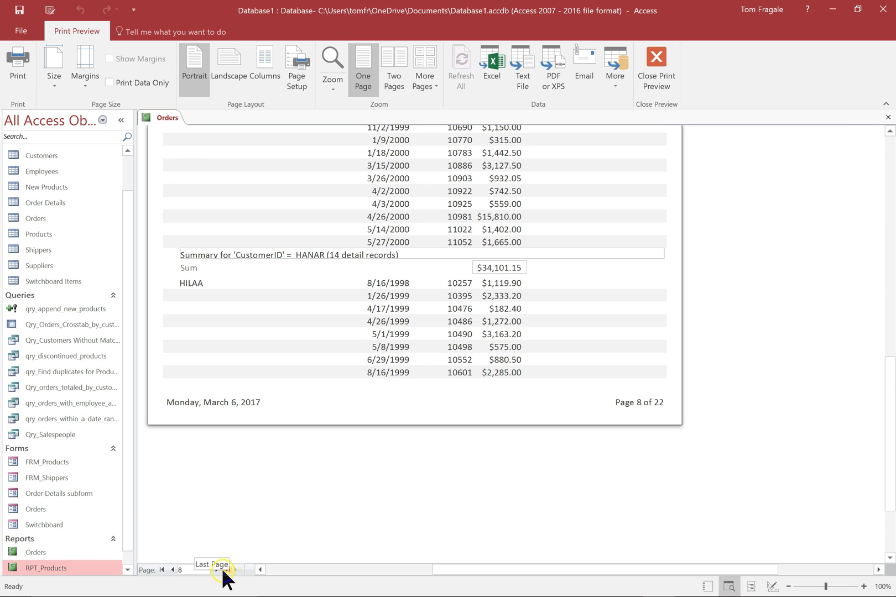
Step: Check the Grand Total on the last page of the preview, and switch the report to Design View
left_click(228, 570)
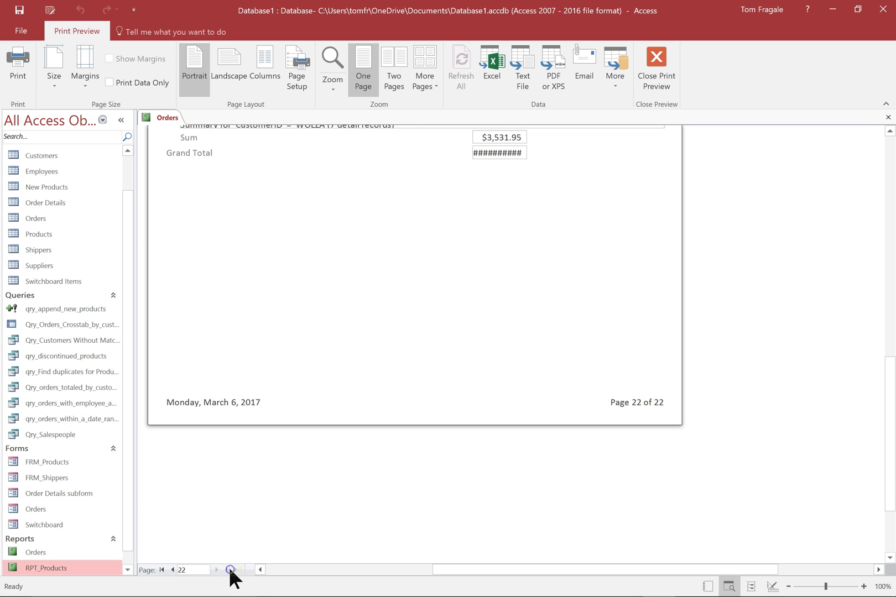
left_click_drag(893, 456, 880, 385)
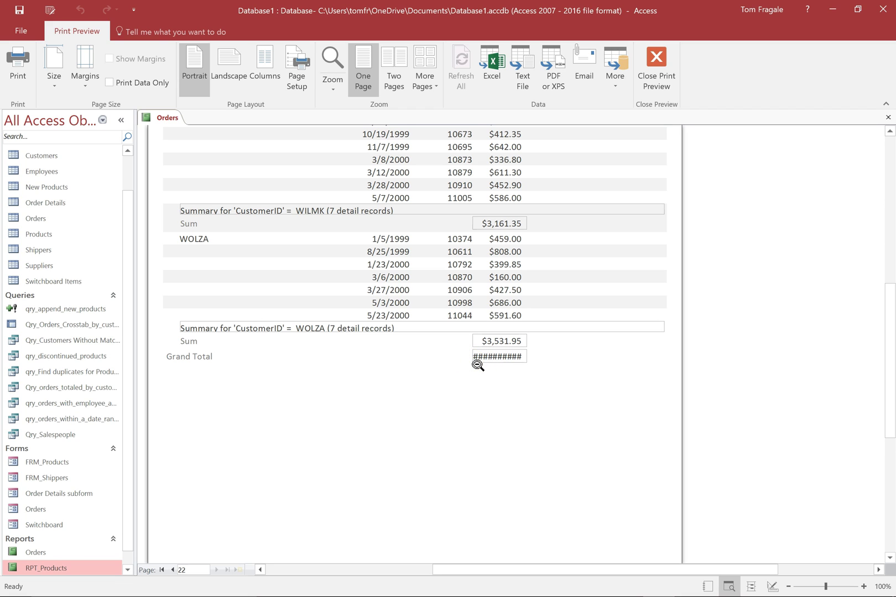
left_click(524, 342)
left_click_drag(892, 303, 872, 208)
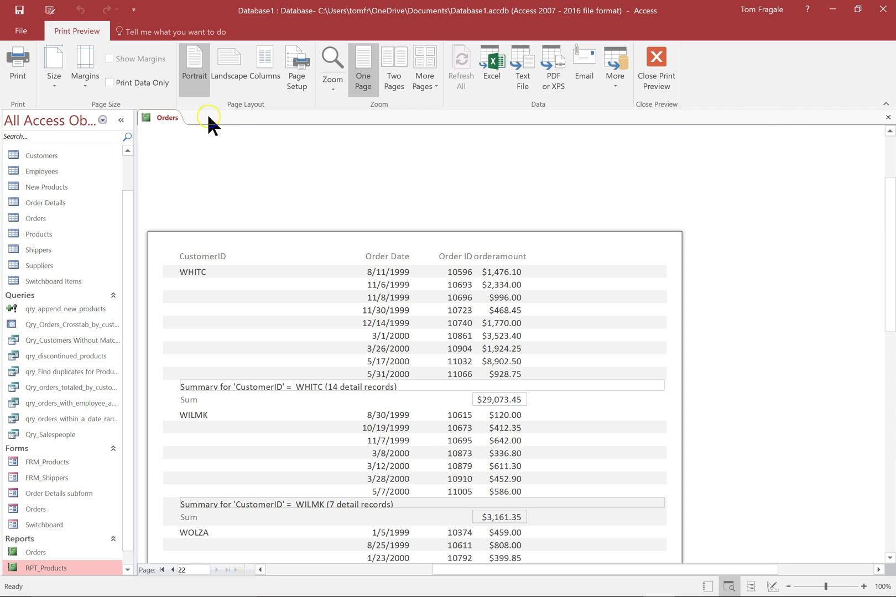
right_click(161, 120)
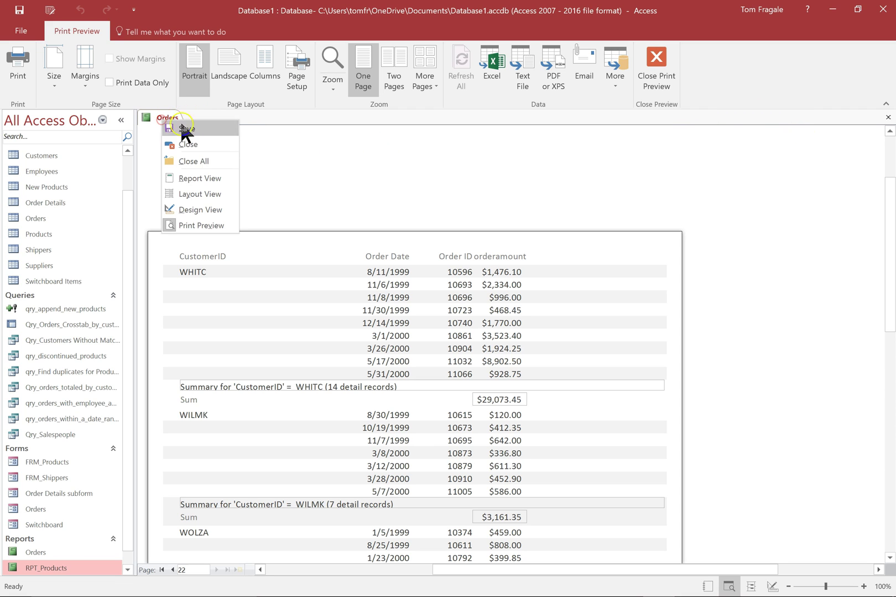
left_click(192, 210)
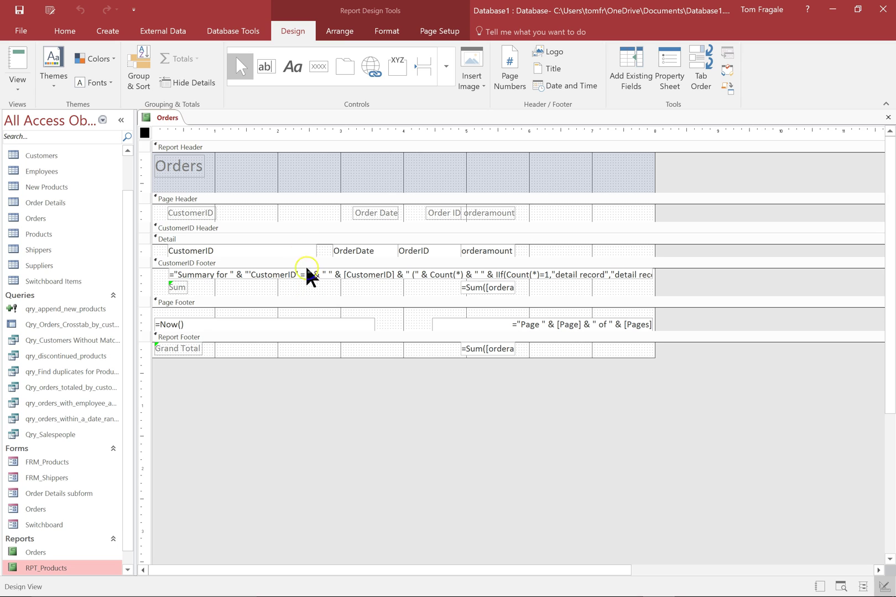
Step: Examine the Report Header, Page Header, CustomerID Header and Detail sections of the report design
left_click(238, 148)
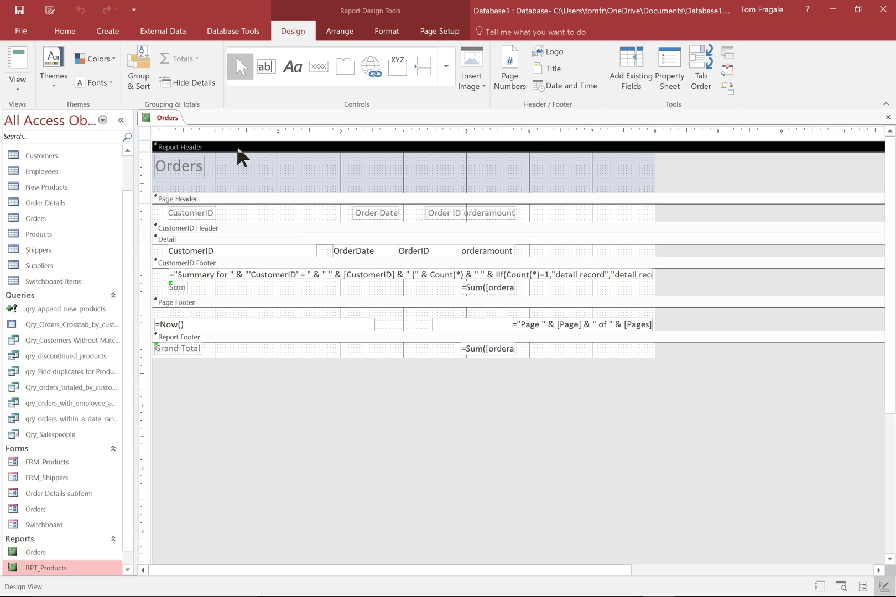
left_click(237, 148)
left_click(233, 173)
left_click(292, 168)
left_click(229, 148)
left_click(244, 197)
left_click(244, 199)
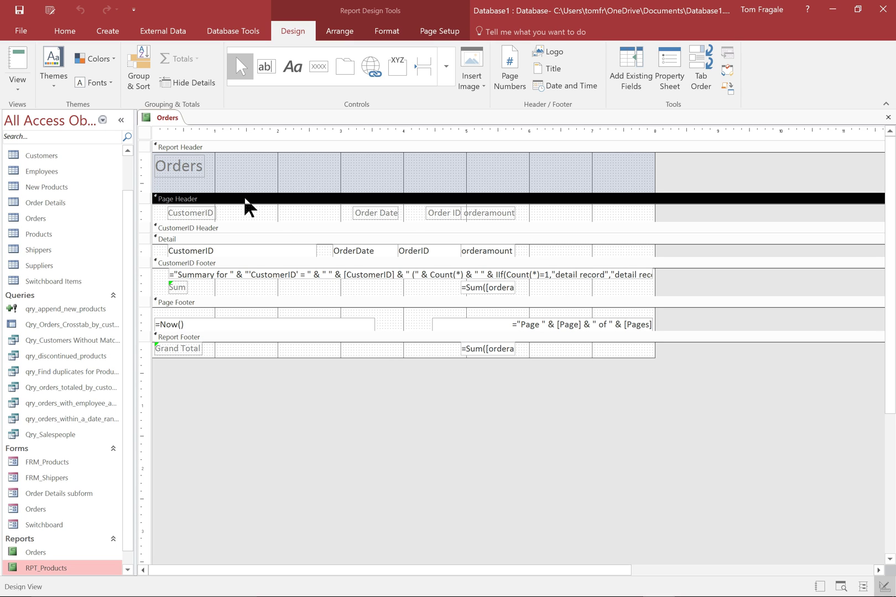
left_click(245, 200)
left_click(244, 202)
left_click(215, 227)
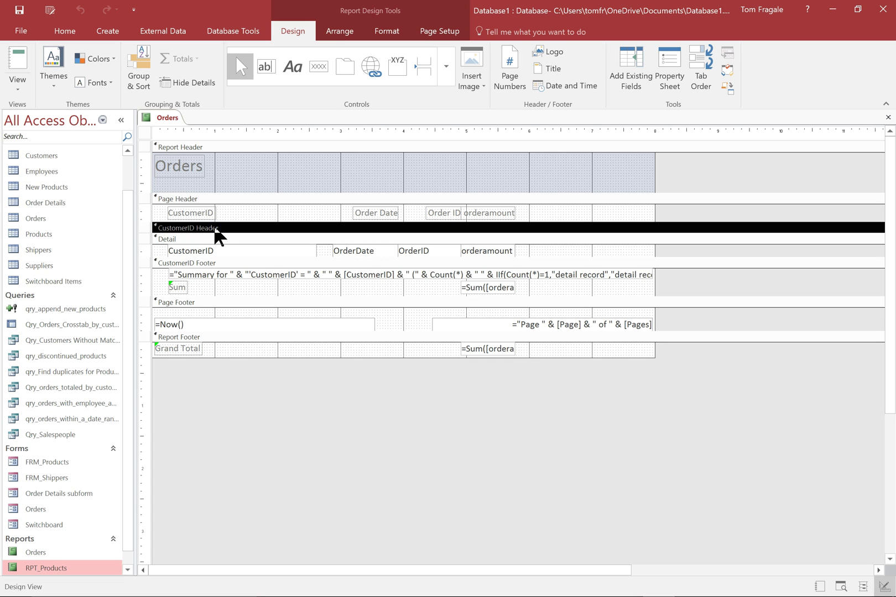
left_click(262, 221)
left_click(196, 238)
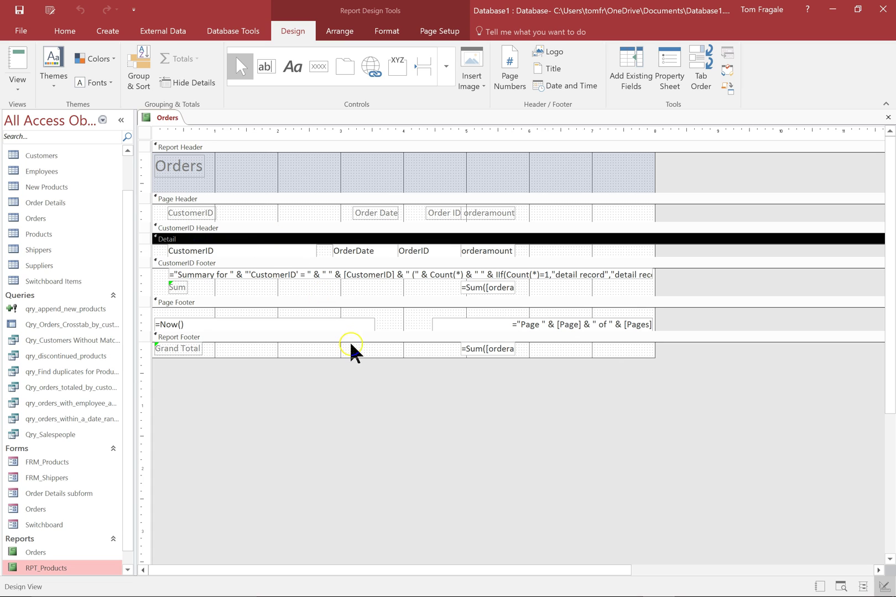
Step: Widen the orderamount sum box in the CustomerID Footer leftwards to about 2 inches
left_click(195, 263)
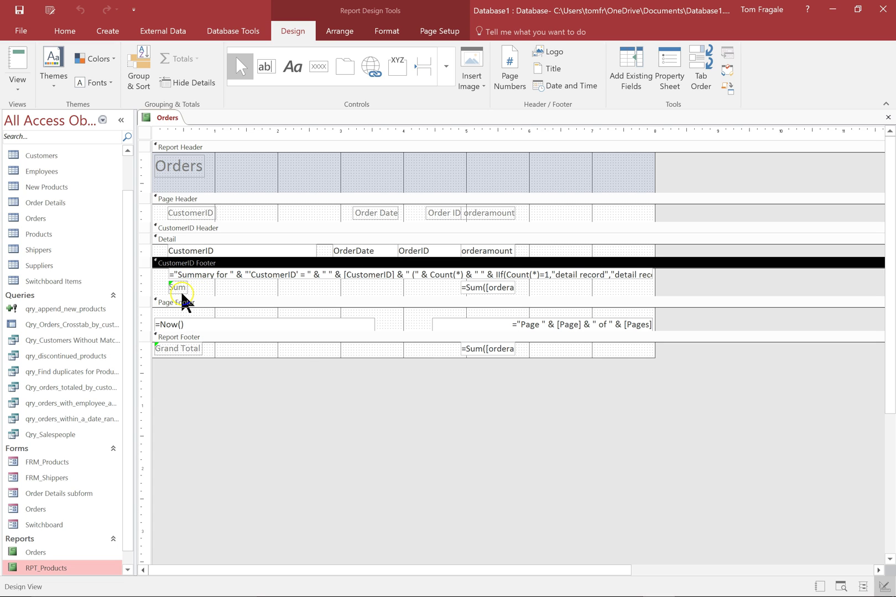
left_click(181, 290)
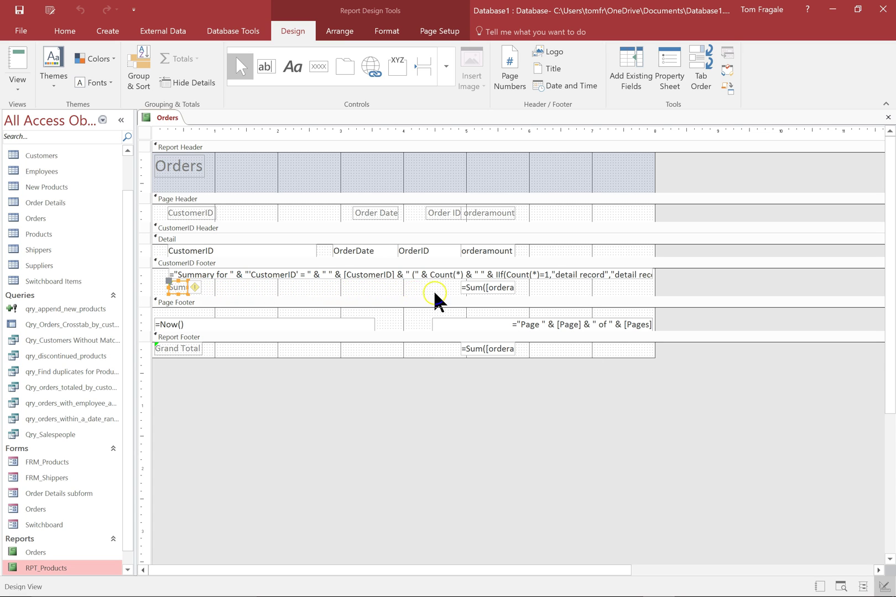
left_click(479, 286)
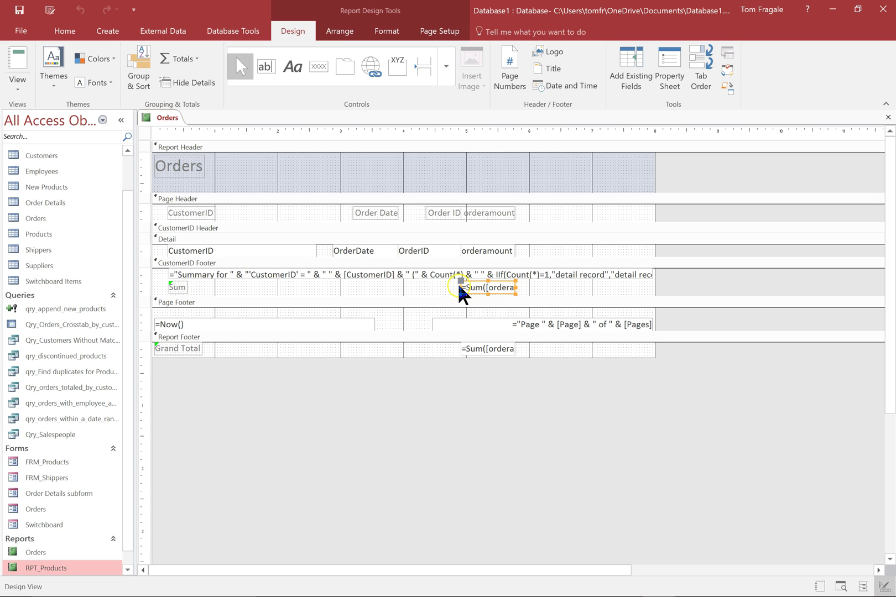
left_click_drag(459, 287, 391, 287)
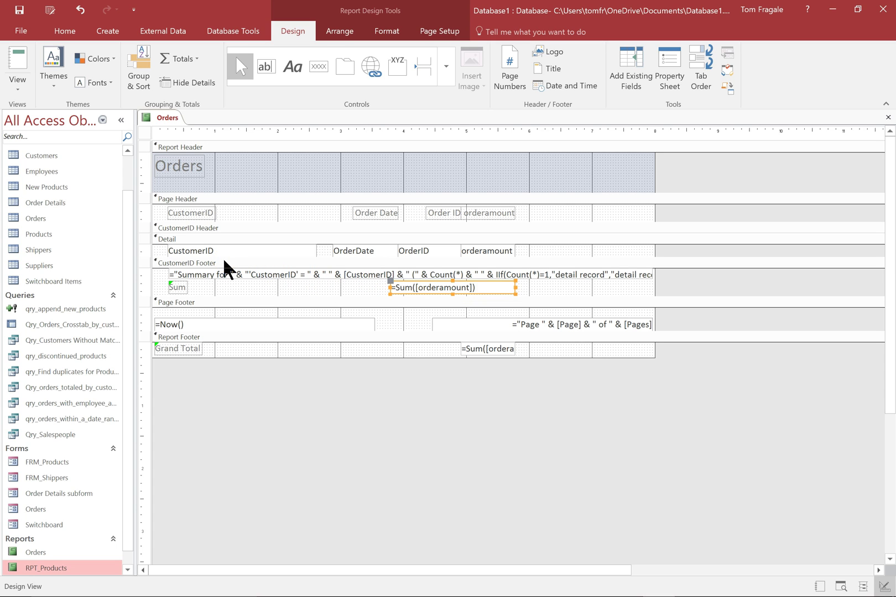
Step: Widen the Grand Total sum box in the Report Footer leftwards to about 2 inches
left_click(199, 303)
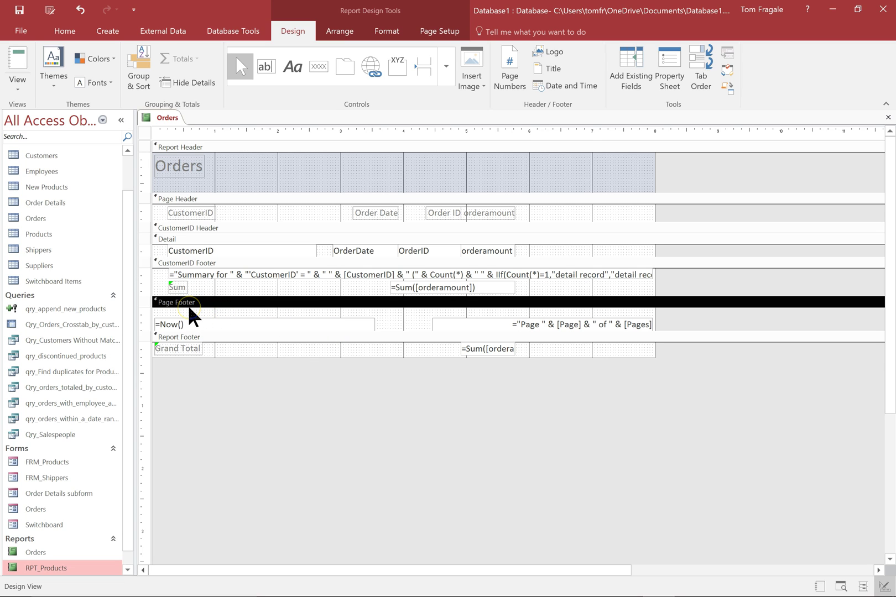
left_click(207, 346)
left_click(209, 339)
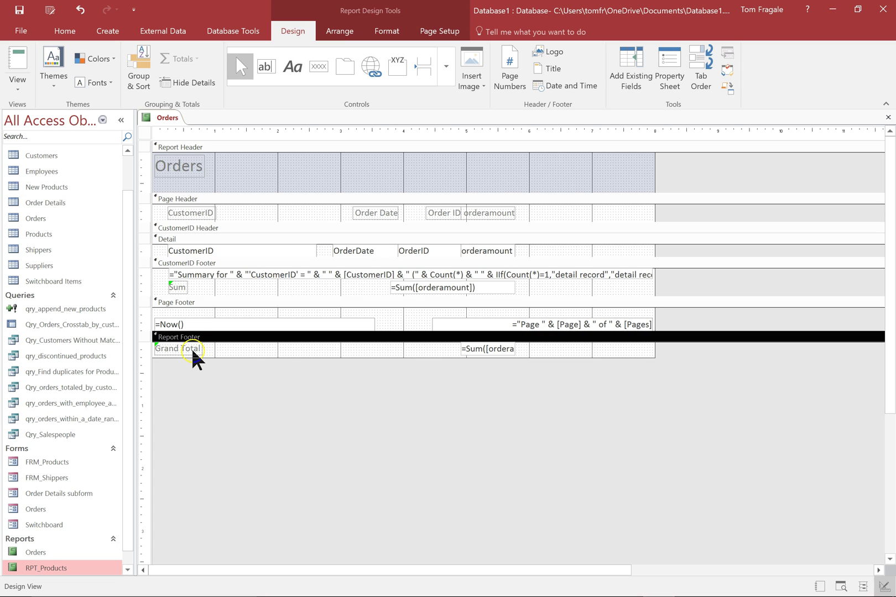
left_click(193, 353)
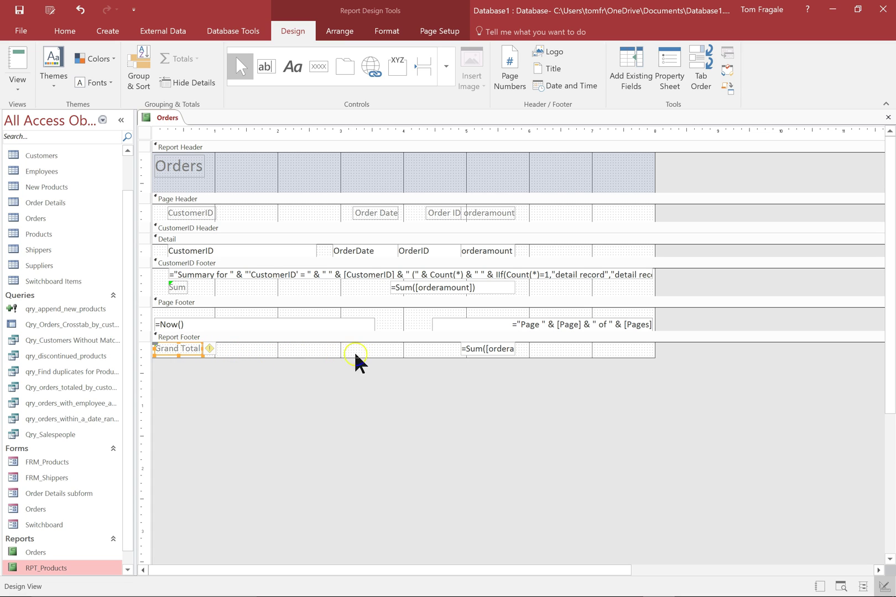
left_click(476, 349)
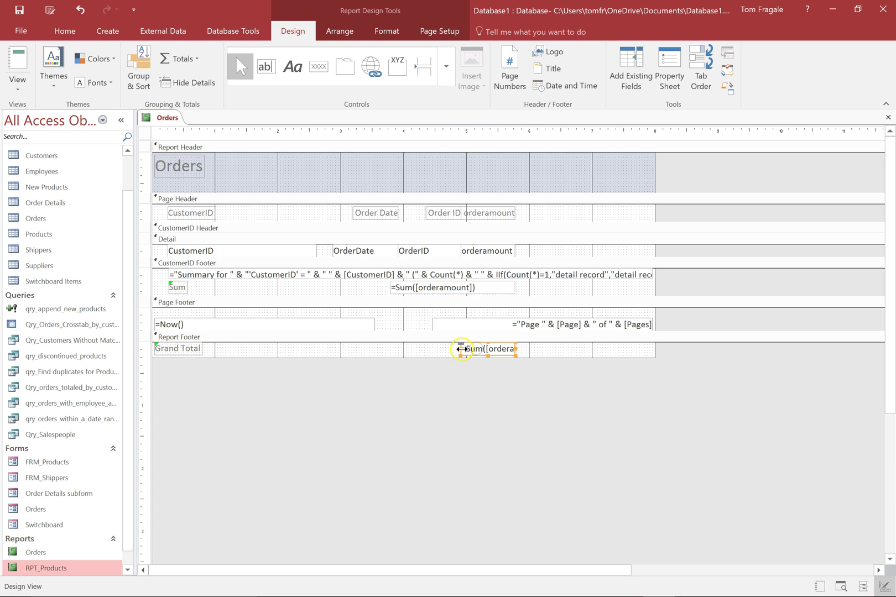
left_click_drag(460, 349, 387, 356)
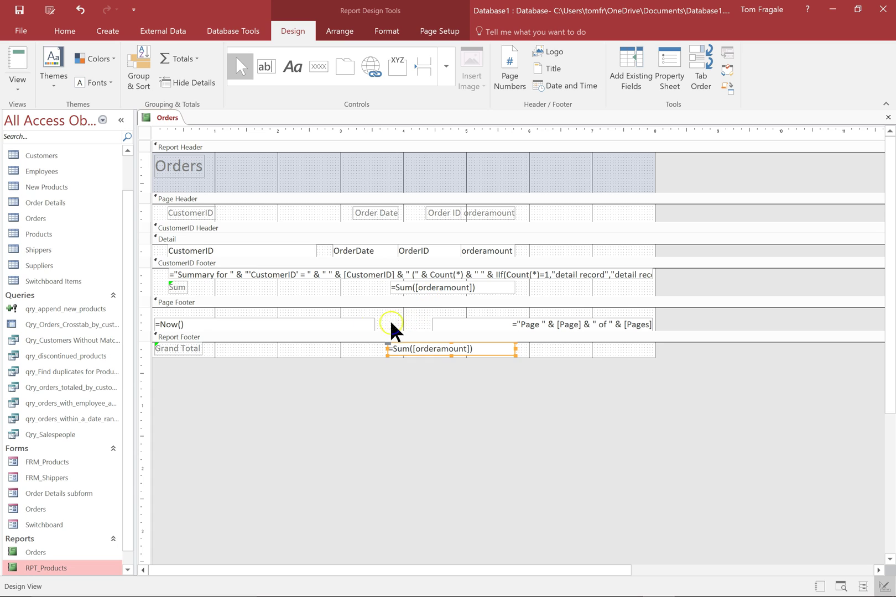
left_click(278, 335)
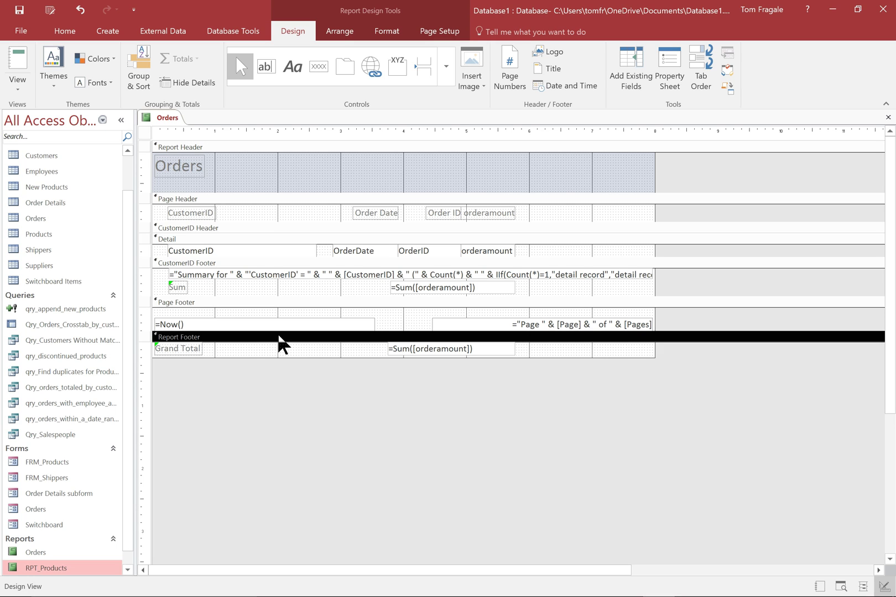
left_click(281, 336)
left_click(341, 460)
left_click(403, 330)
left_click(344, 119)
Step: Add a label reading "The PC Guy" to the Report Header, to the right of the Orders title
left_click(298, 68)
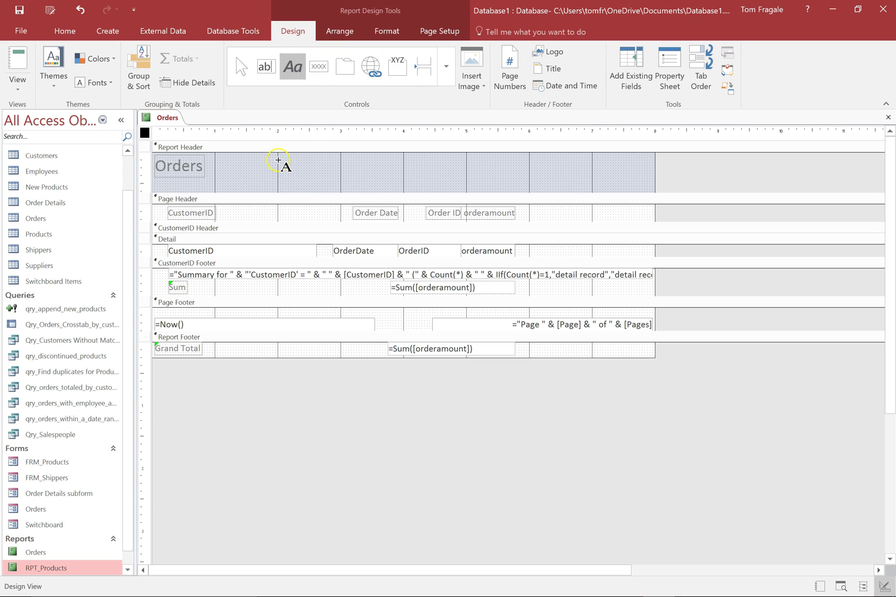
left_click(355, 160)
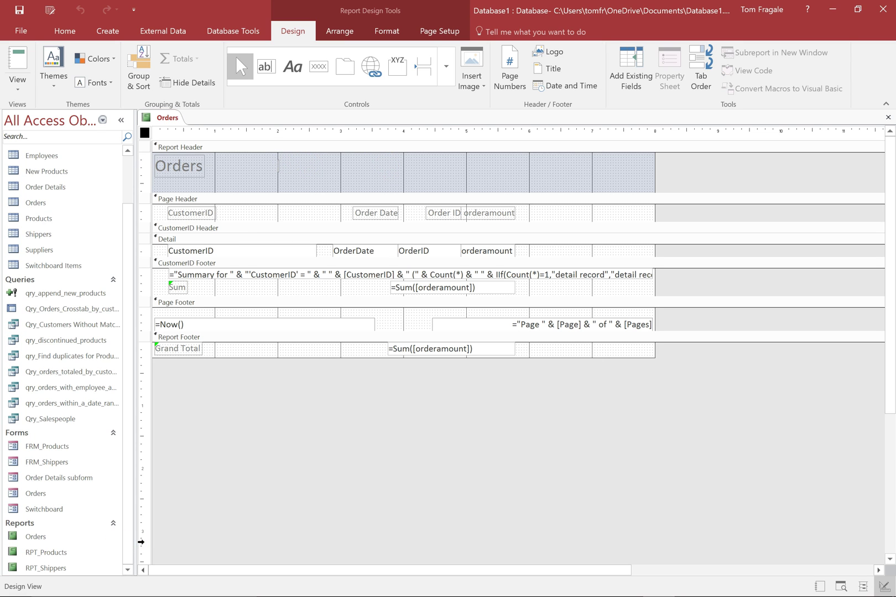
left_click(487, 413)
left_click(293, 80)
left_click(284, 159)
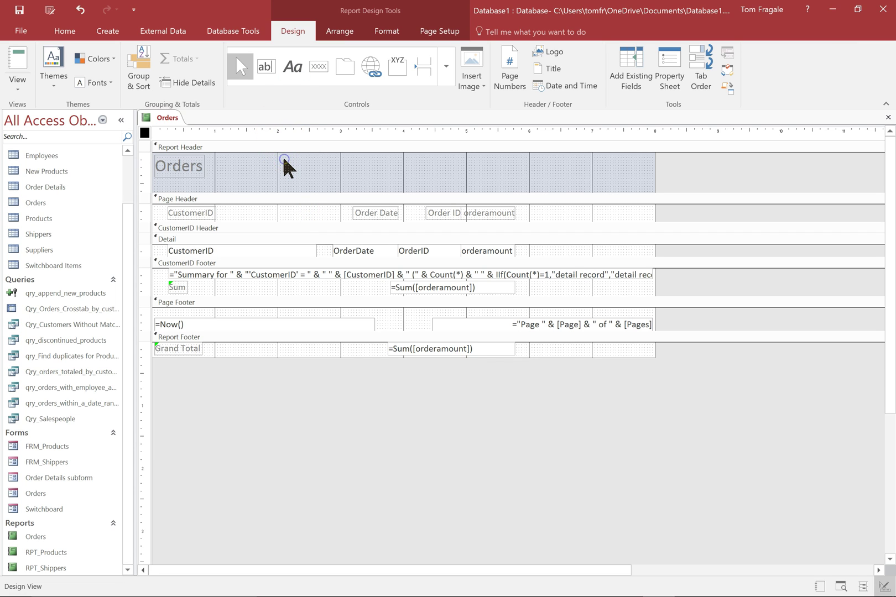
type("The PC Guy")
left_click(375, 175)
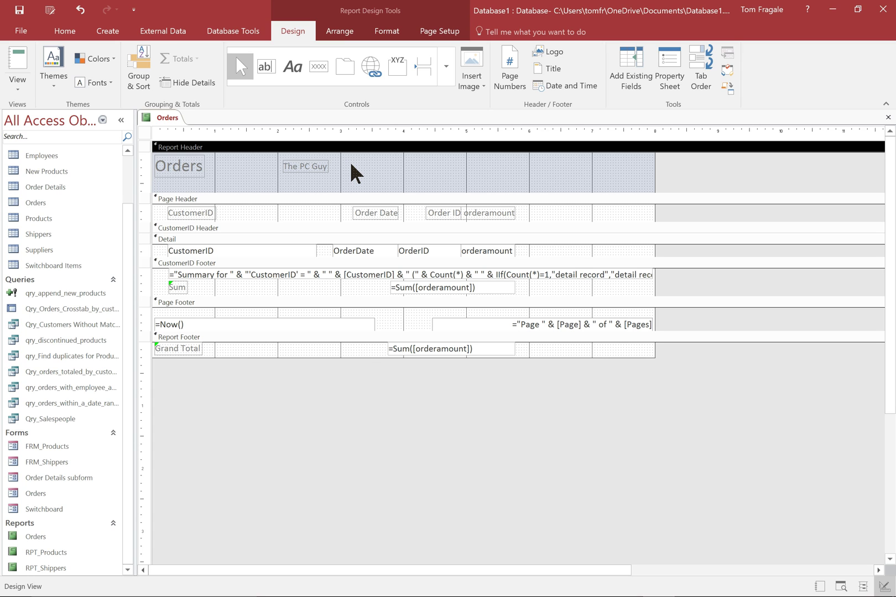
Step: Format the "The PC Guy" label as bold 20-point black text and widen its box to about 1.4 inches
left_click(298, 166)
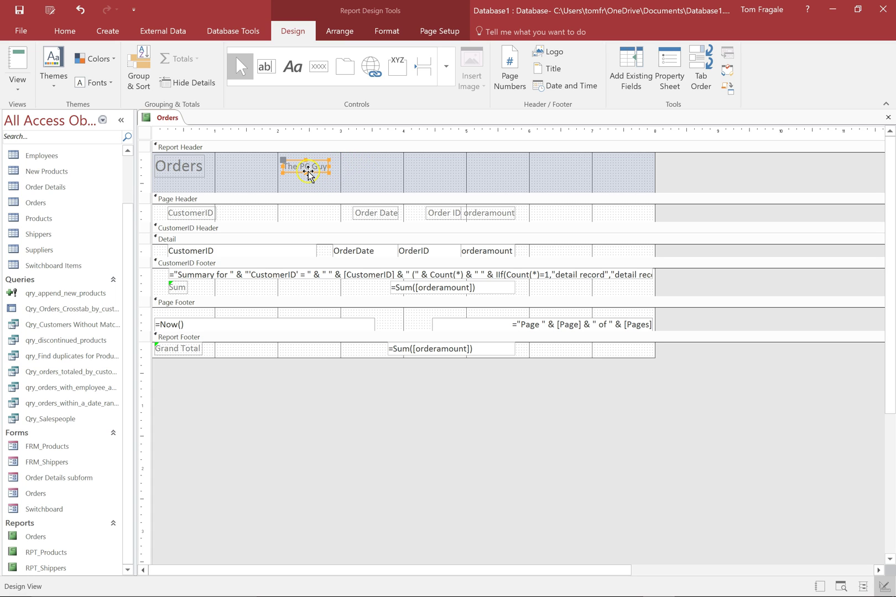
left_click(65, 31)
left_click(565, 80)
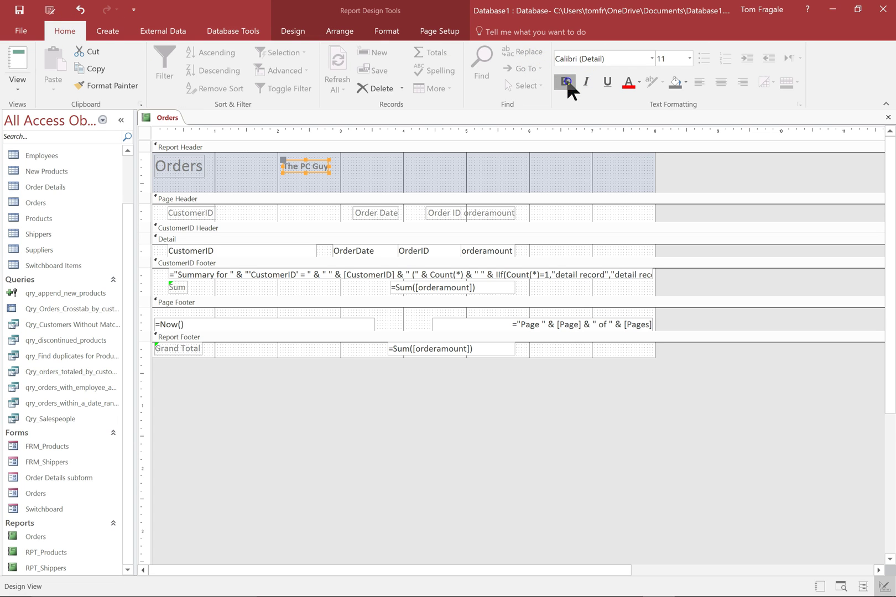
left_click(690, 58)
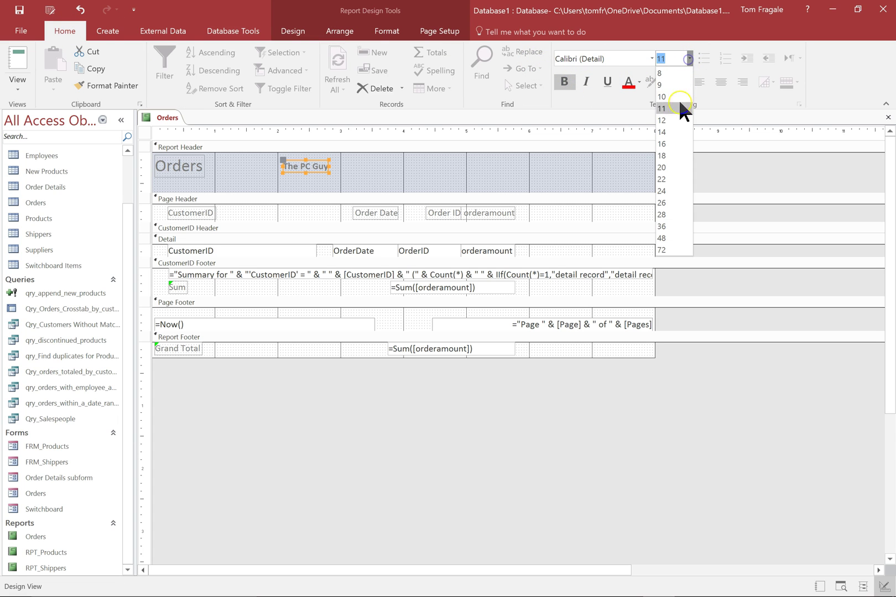
left_click(662, 167)
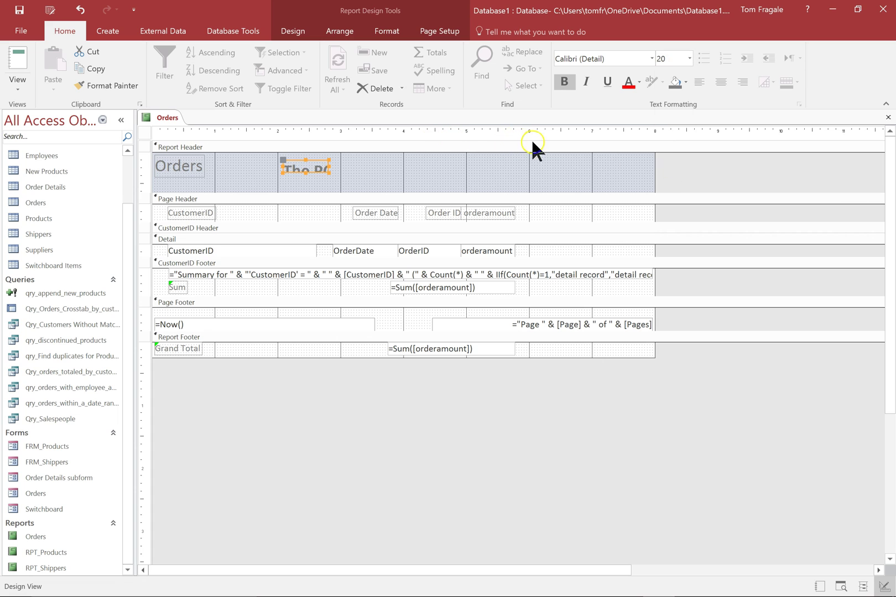
left_click(638, 82)
left_click(633, 119)
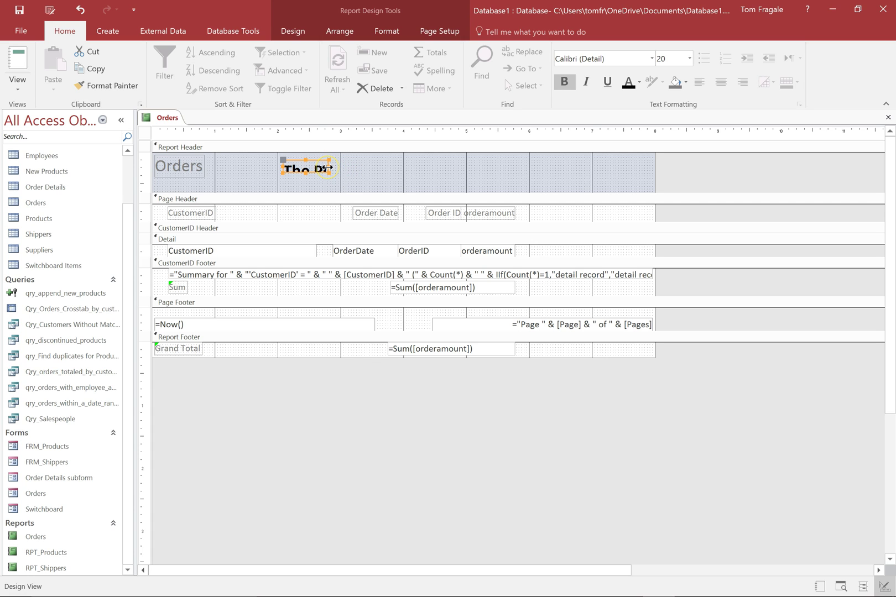
left_click_drag(329, 167, 367, 168)
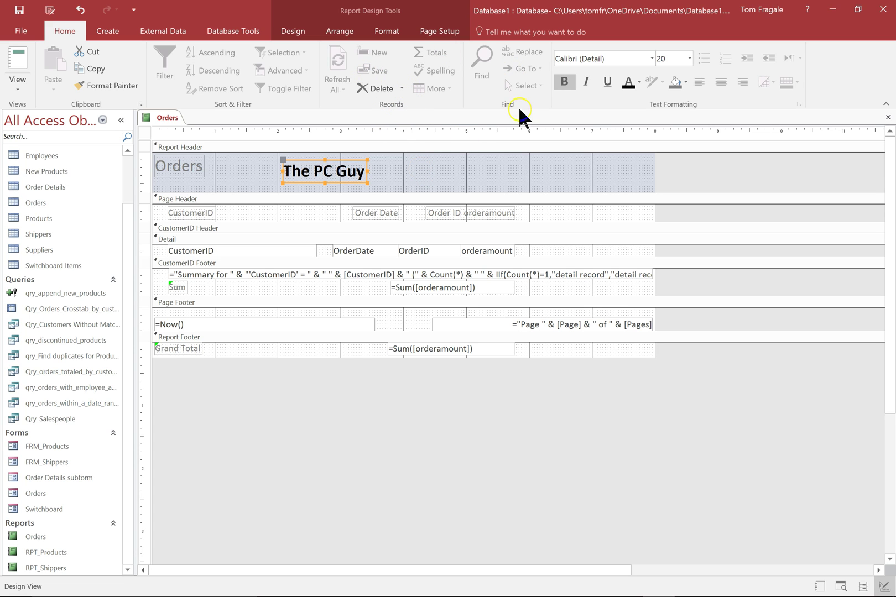
Step: Add an unbound text box to the Detail section just right of orderamount and delete its attached label
left_click(293, 31)
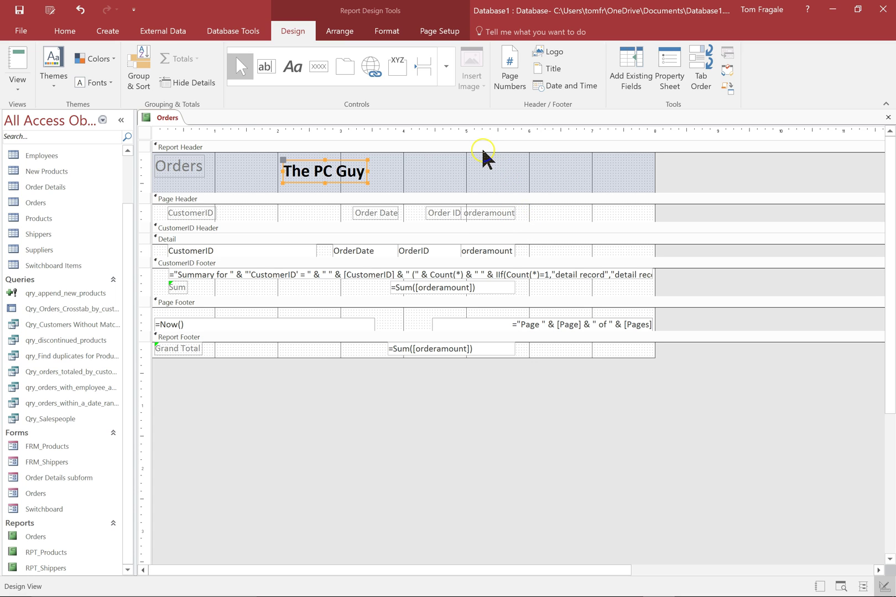
left_click(264, 66)
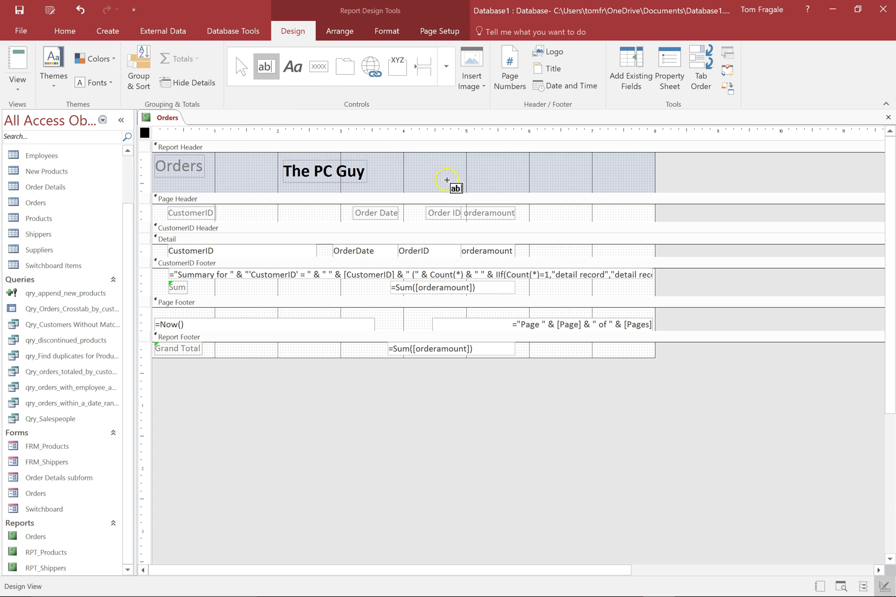
left_click(531, 245)
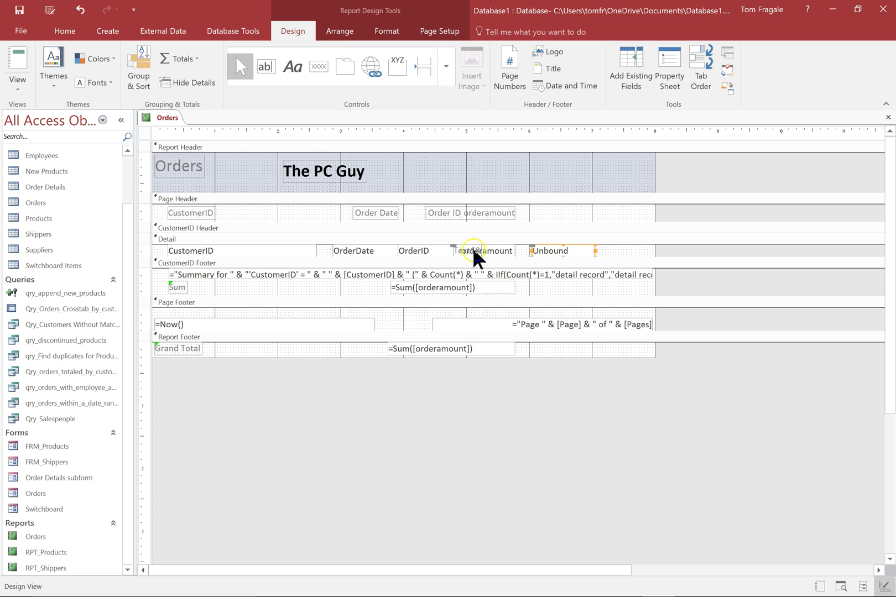
left_click(454, 248)
key("Delete")
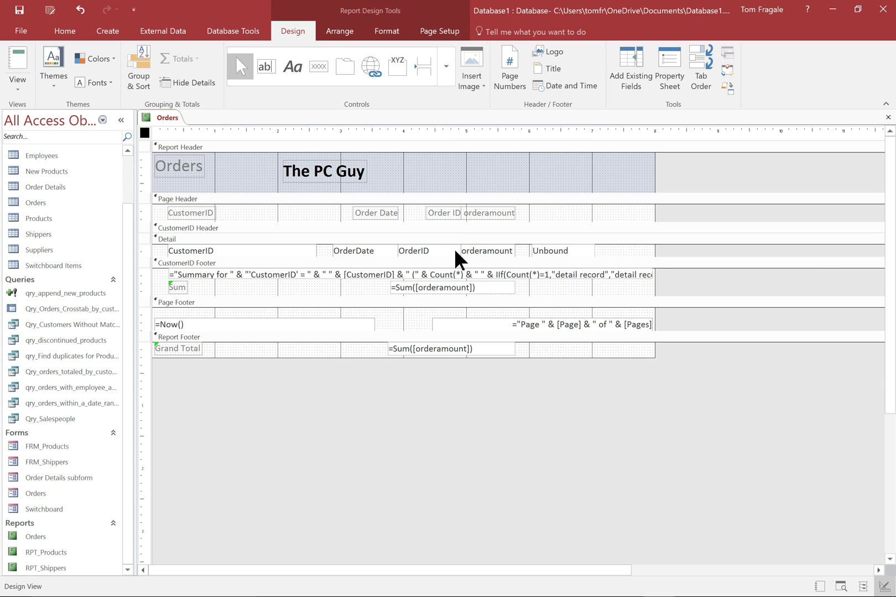
Step: Build the expression [orderamount] *.06 as the control source of the unbound text box in the Detail section
left_click(555, 251)
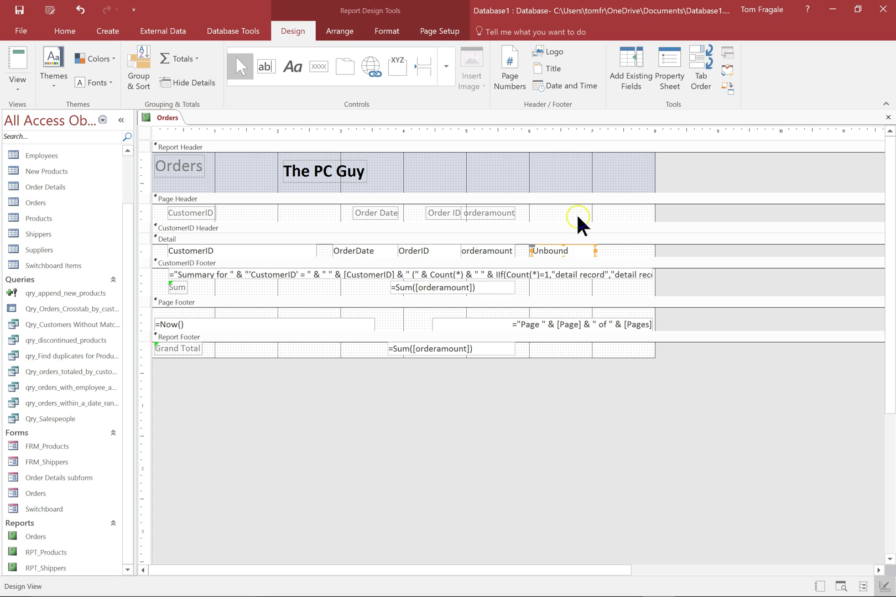
left_click(672, 72)
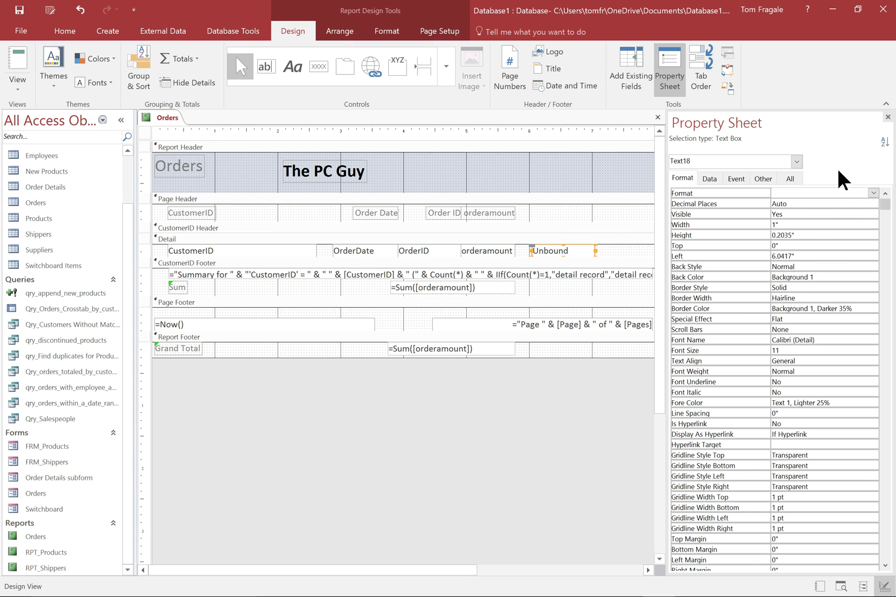
left_click(706, 179)
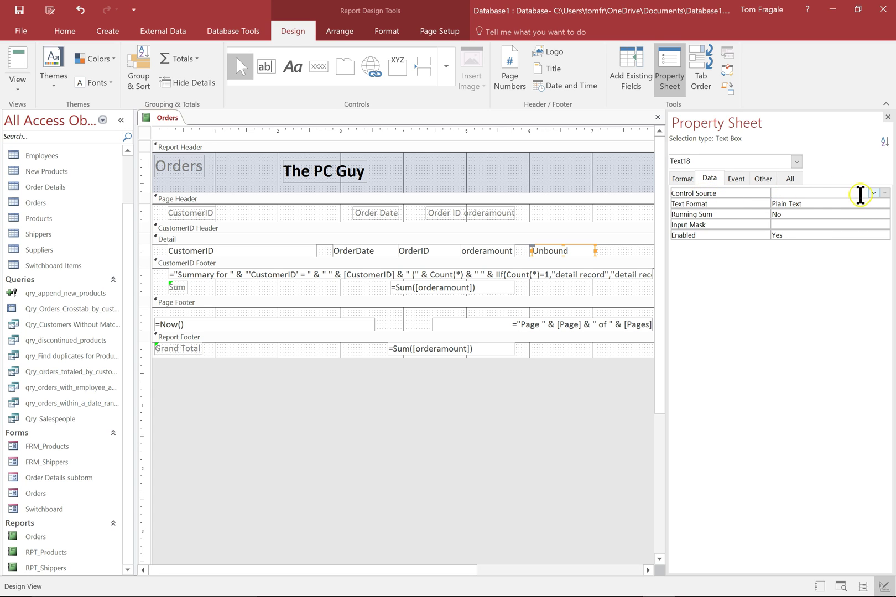
left_click(885, 193)
left_click(885, 193)
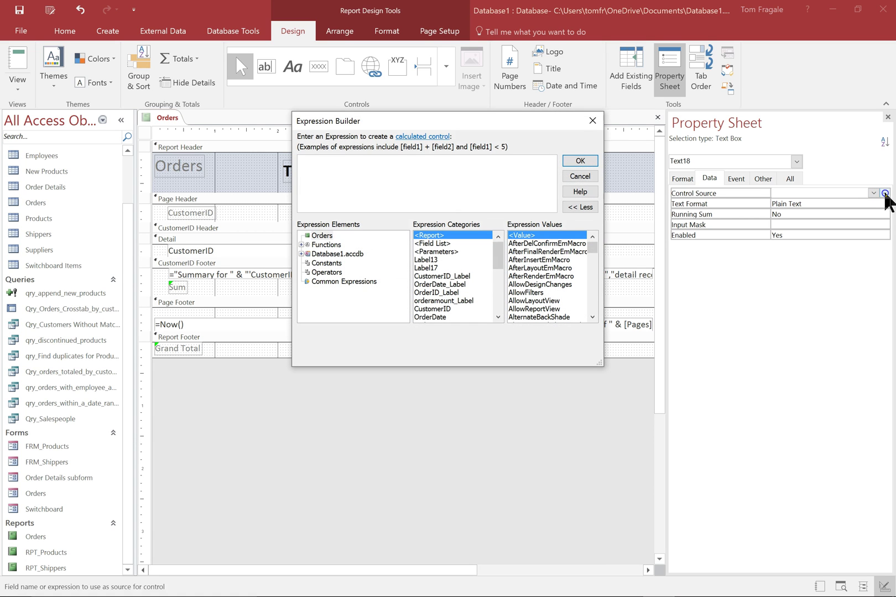
left_click(635, 365)
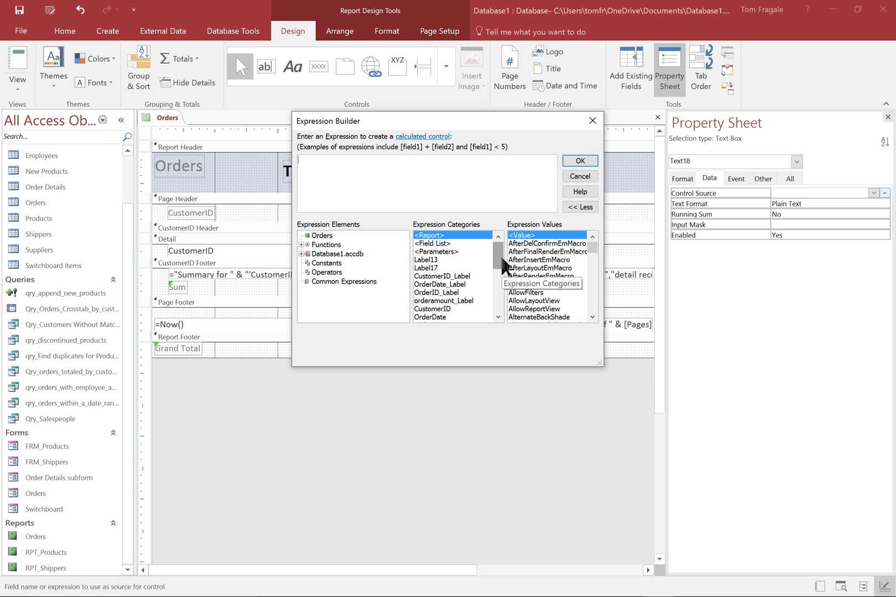
left_click(494, 279)
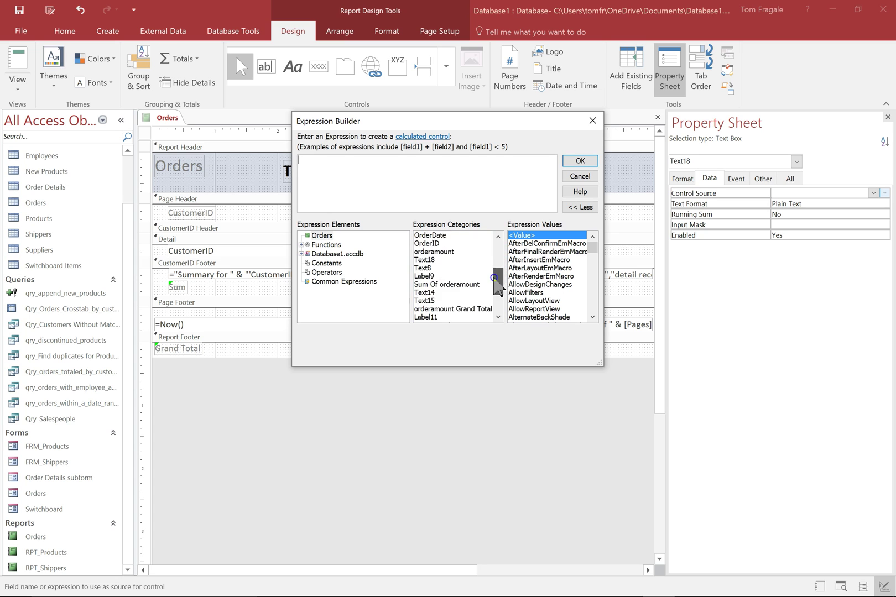
left_click_drag(494, 279, 494, 303)
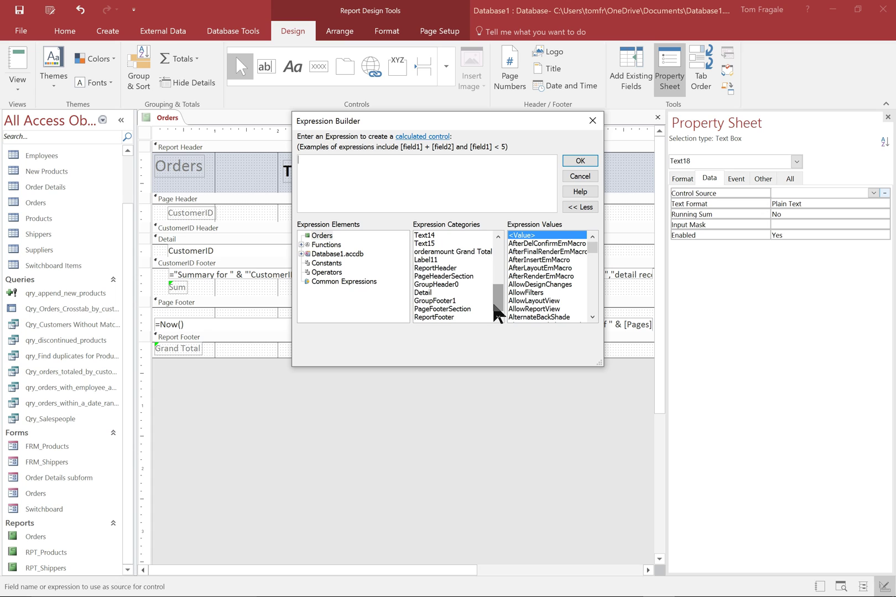
left_click(494, 282)
left_click_drag(503, 302, 500, 270)
left_click(426, 284)
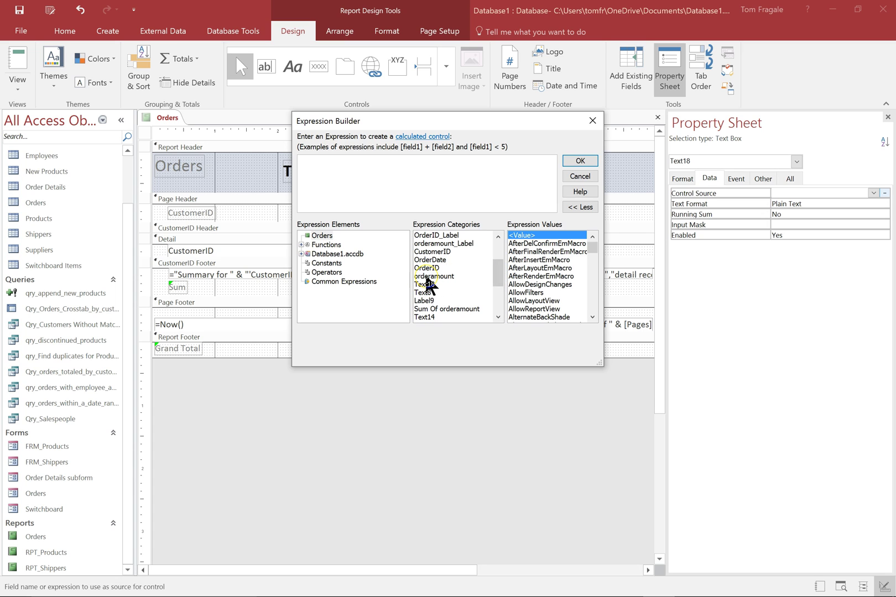
double_click(427, 277)
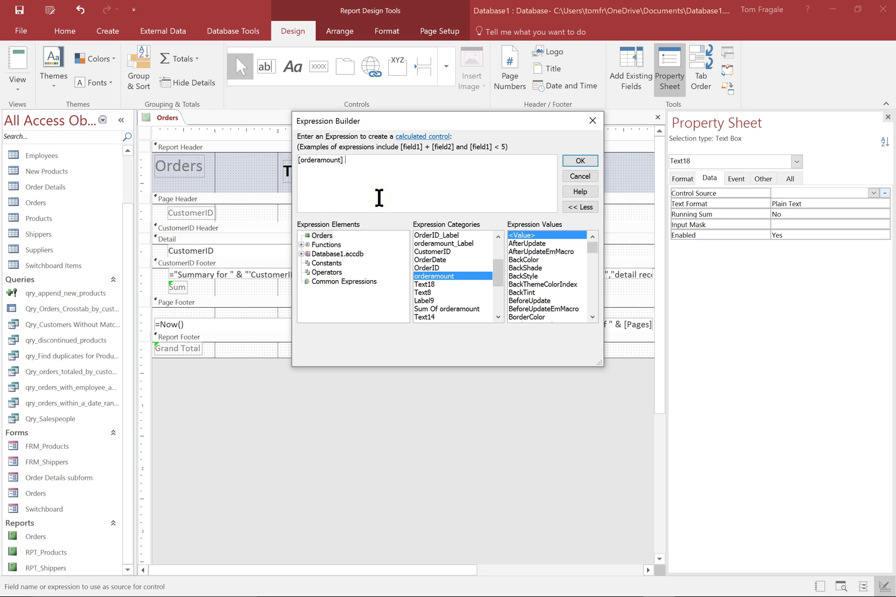
type("*.06")
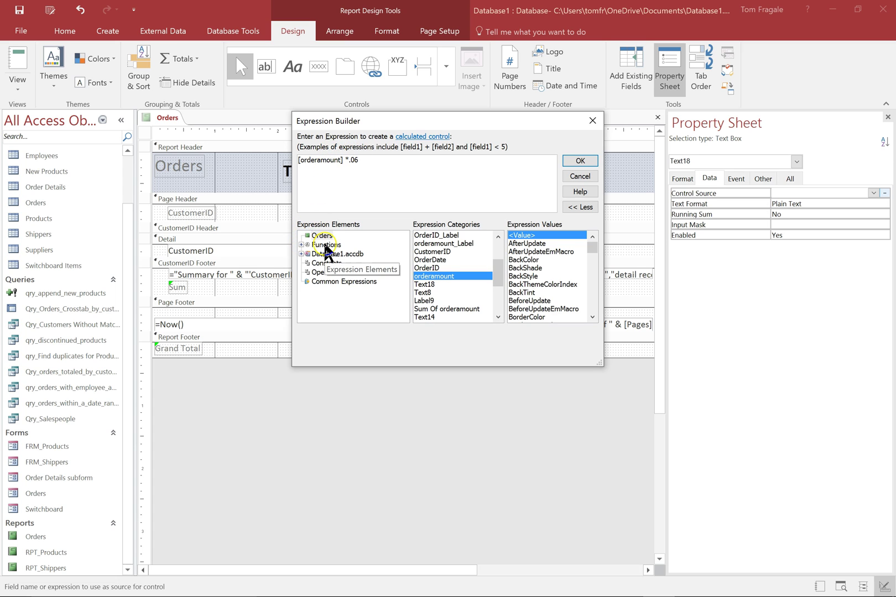
Step: List the built-in functions in the Expression Builder and accept the expression for the text box
left_click(299, 244)
left_click(301, 244)
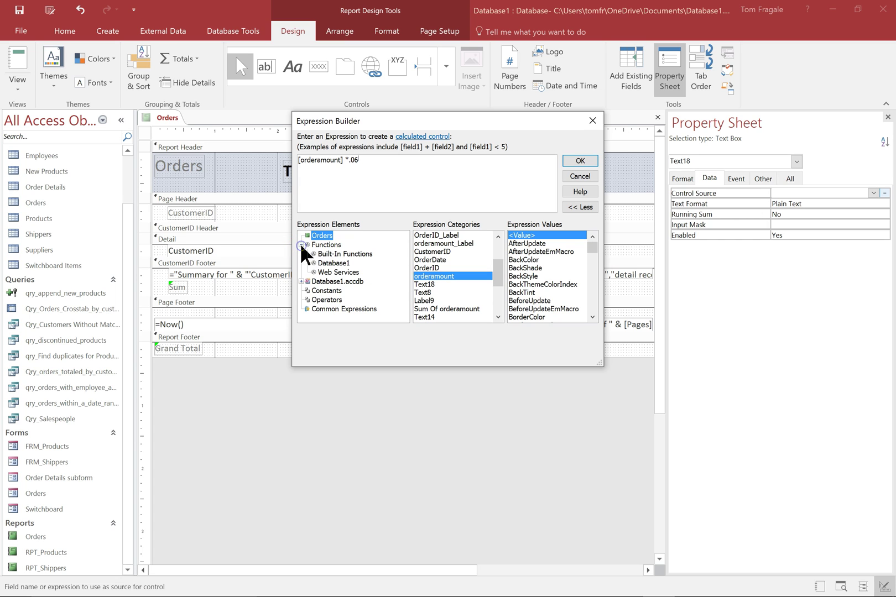
left_click(348, 254)
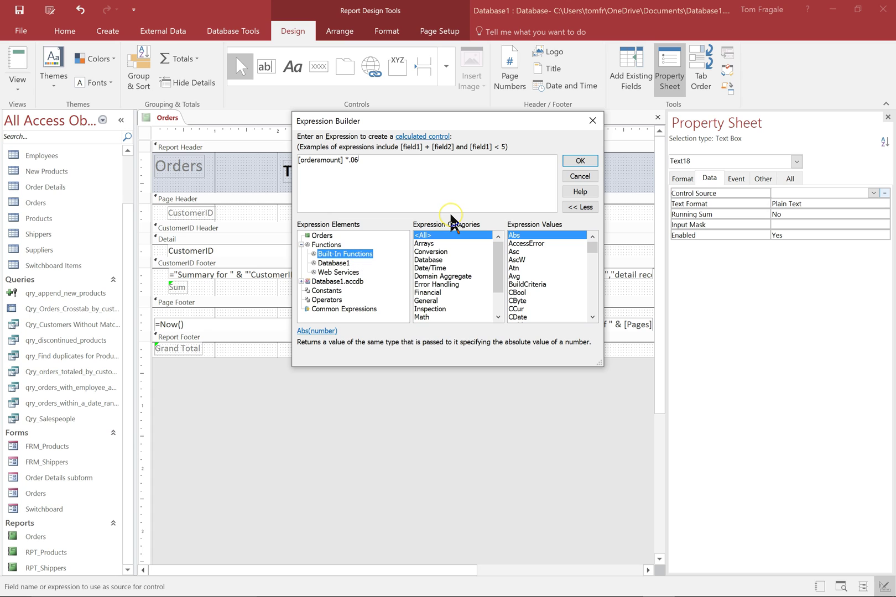
left_click(543, 164)
left_click(575, 160)
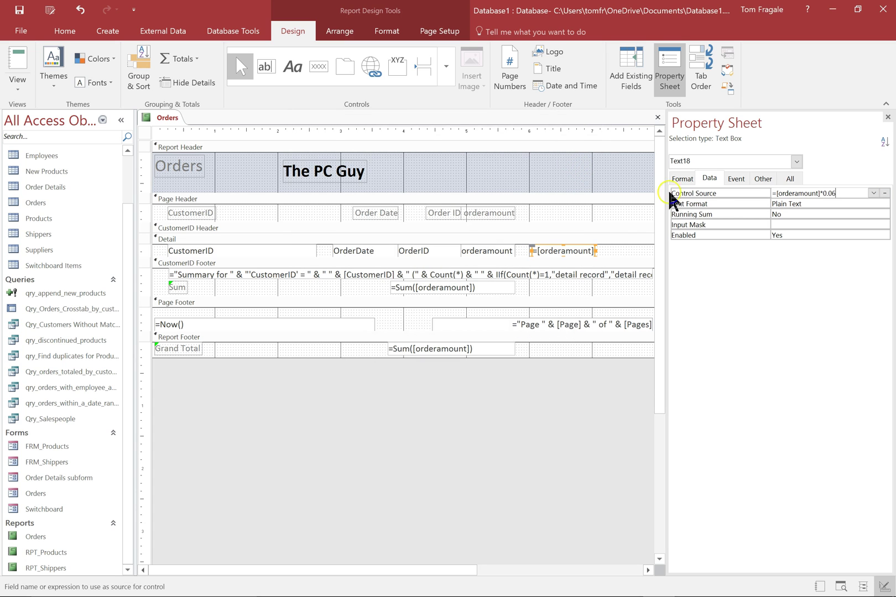
Step: Set the calculated text box's number format to Currency
left_click(777, 191)
left_click(683, 177)
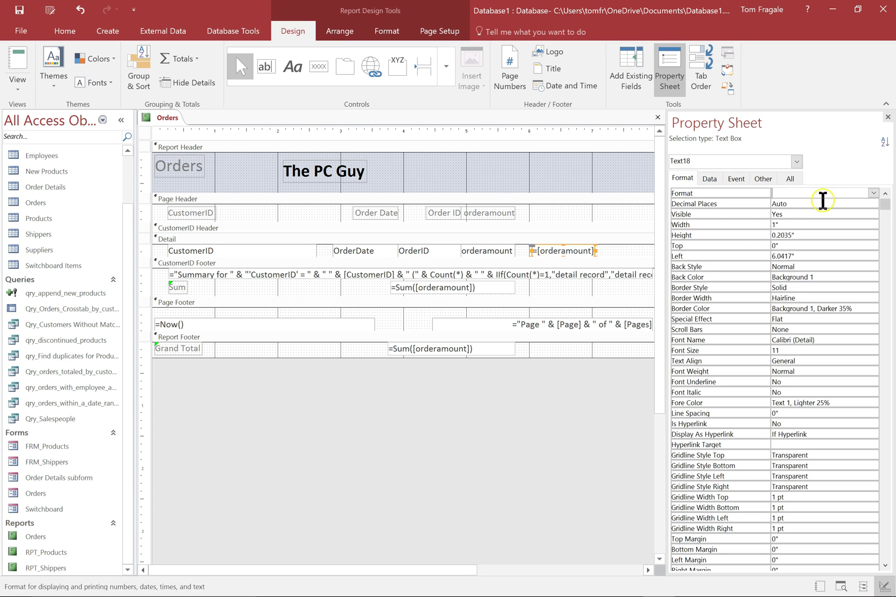
left_click(873, 192)
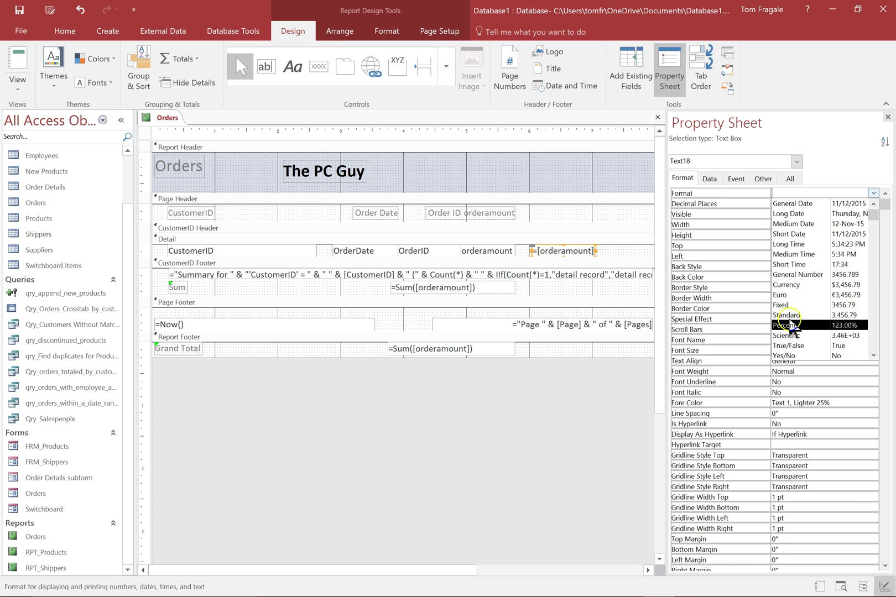
left_click(803, 283)
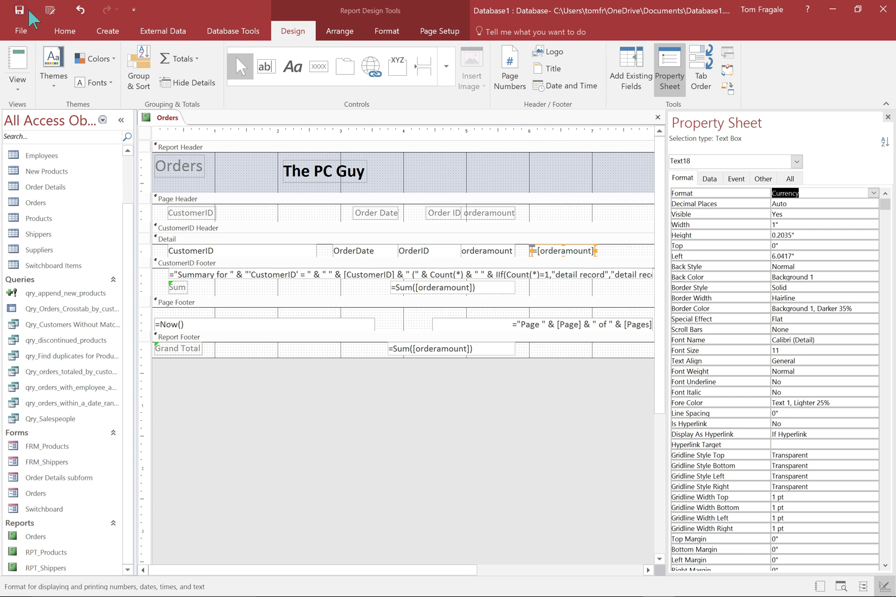
left_click(536, 258)
left_click(554, 217)
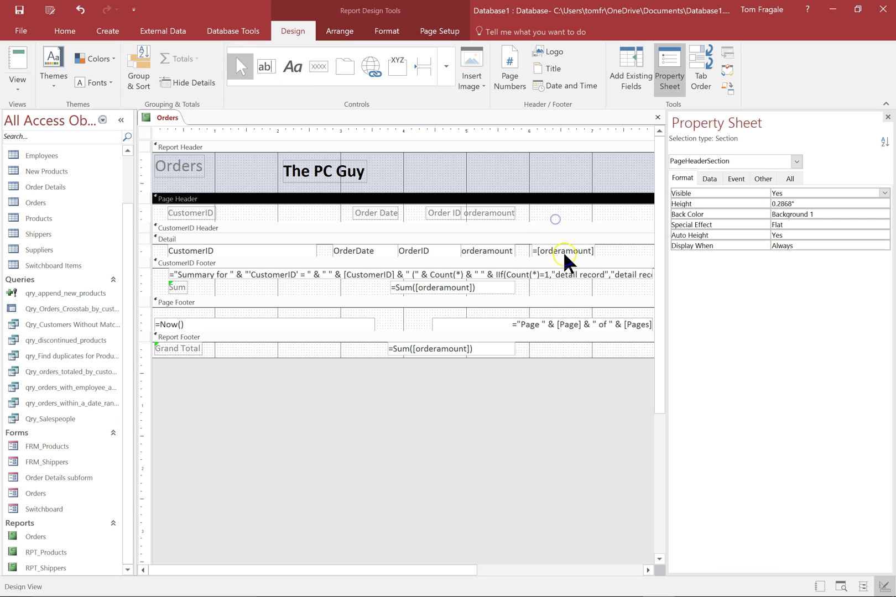
left_click(564, 252)
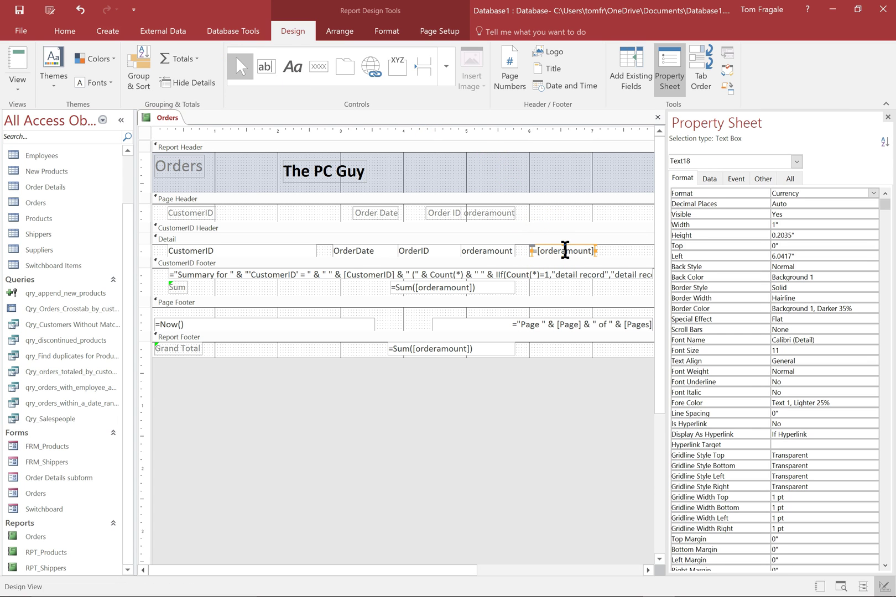
left_click(670, 172)
Step: Add a second unbound text box to the Detail section without its label, aligned beside the calculated box at 7.125" left and 0" top
left_click(263, 62)
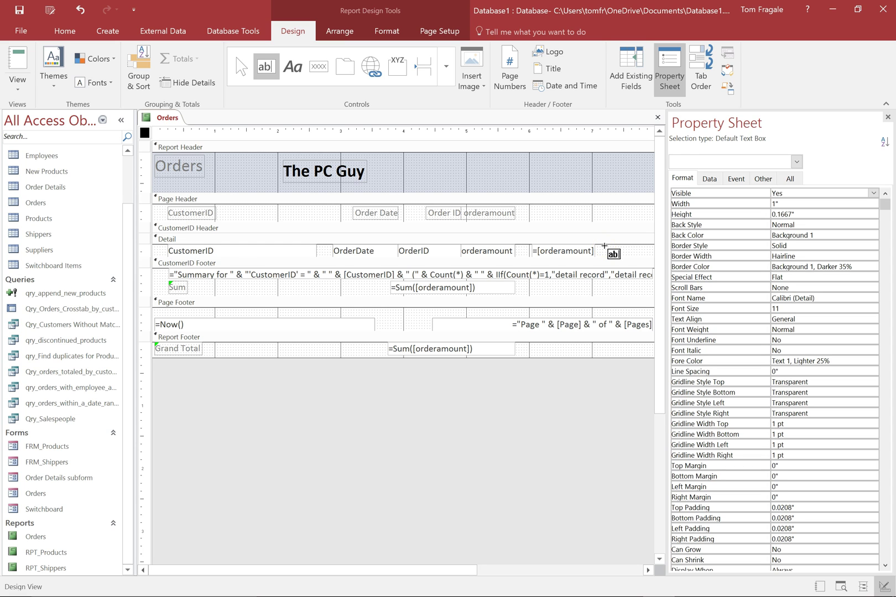
left_click(604, 245)
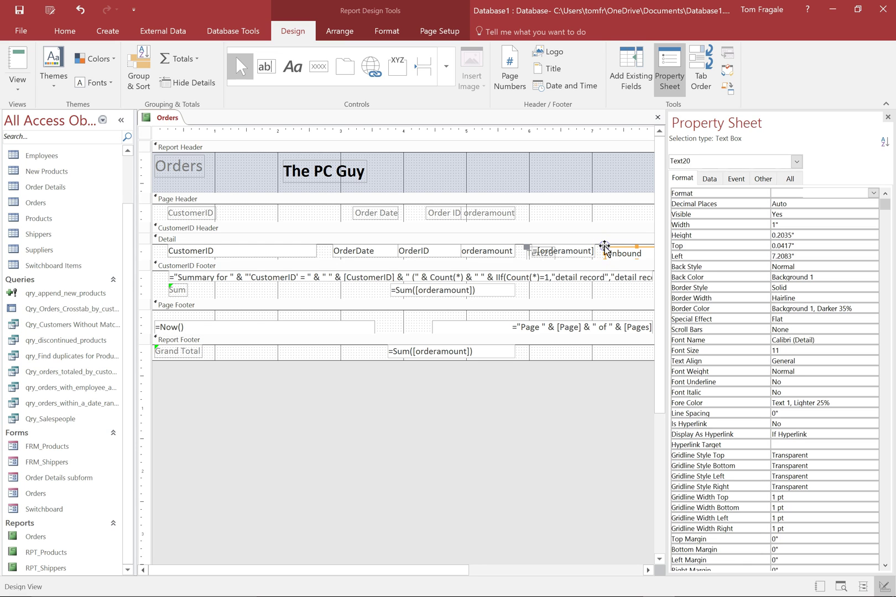
left_click(530, 251)
key("Delete")
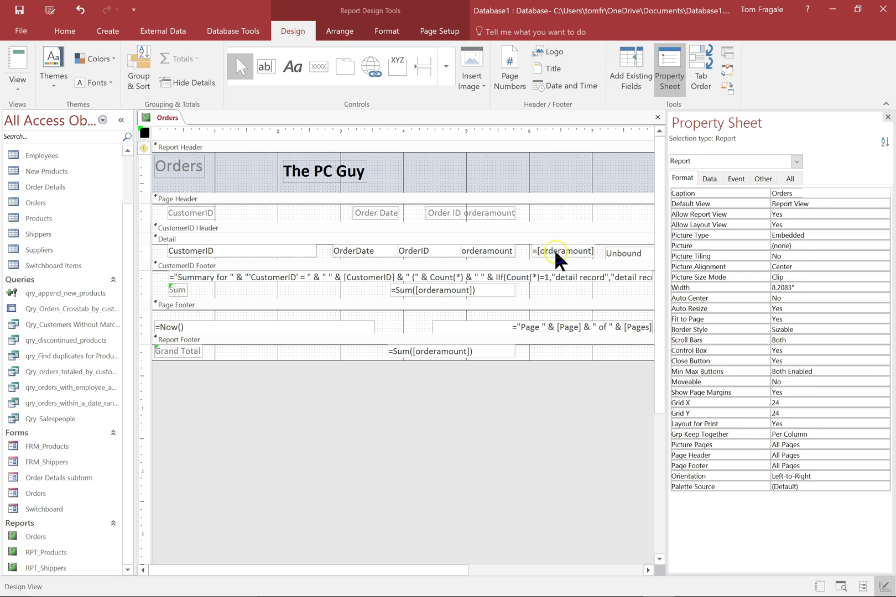
left_click(617, 251)
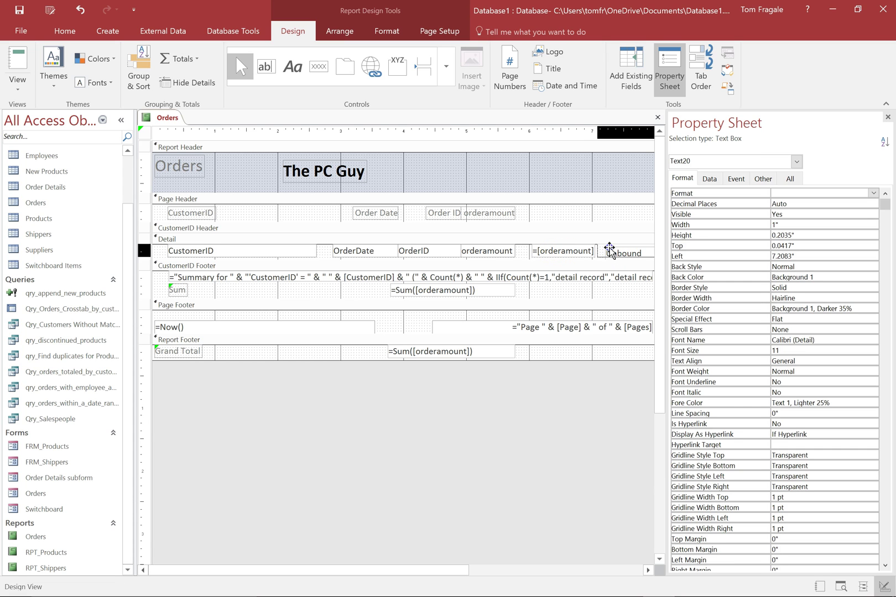
left_click_drag(609, 249, 604, 247)
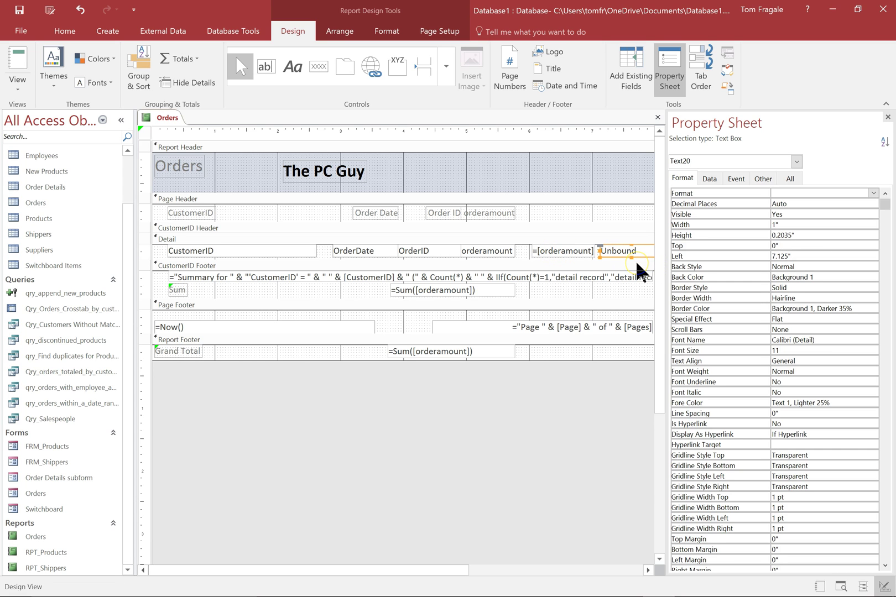
Step: Build the expression [orderamount] + [Text18] as the control source of the second unbound text box in the Detail section
left_click(703, 180)
left_click(880, 198)
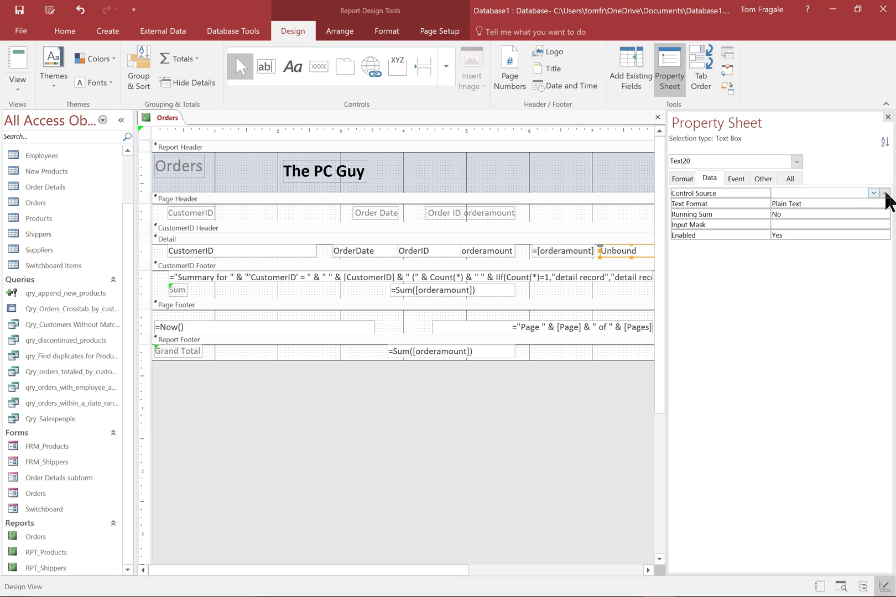
left_click(885, 193)
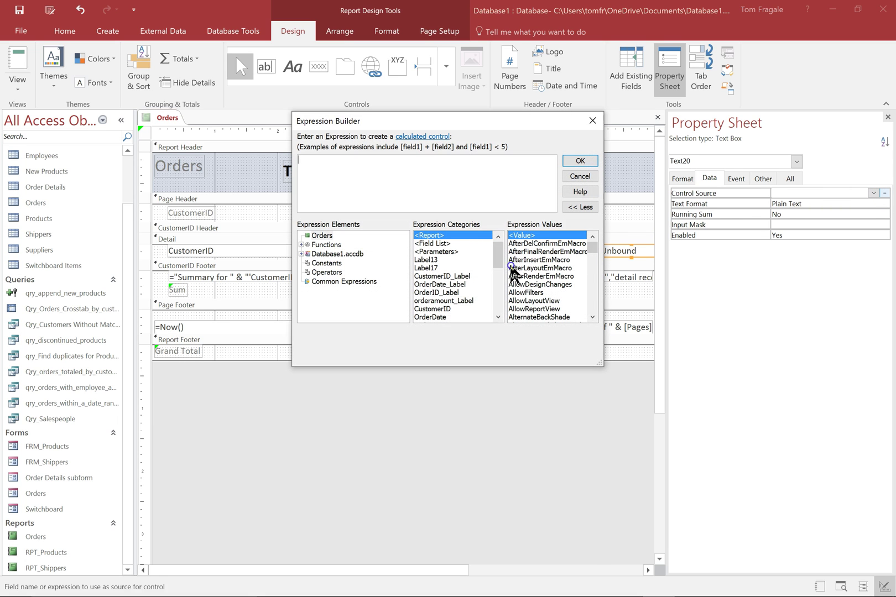
left_click_drag(504, 264, 501, 276)
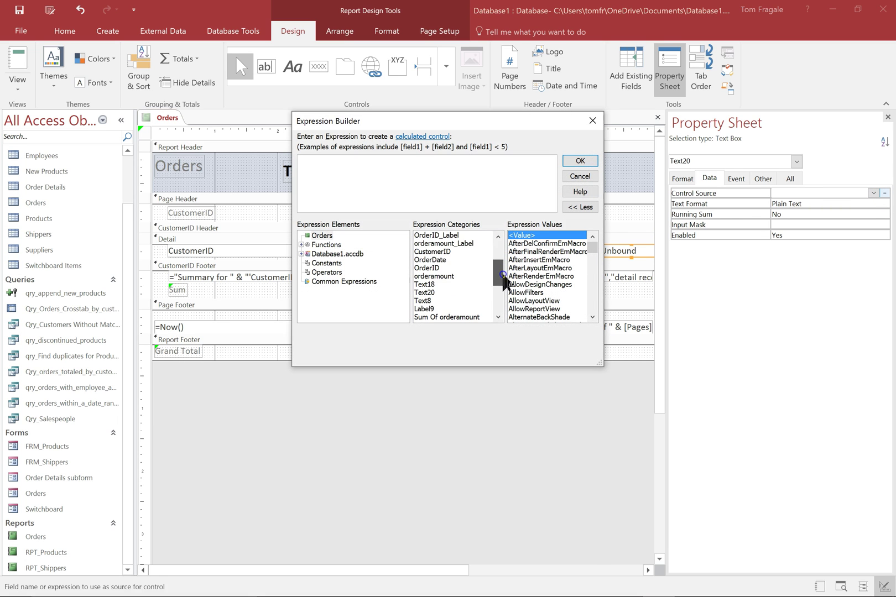
double_click(440, 275)
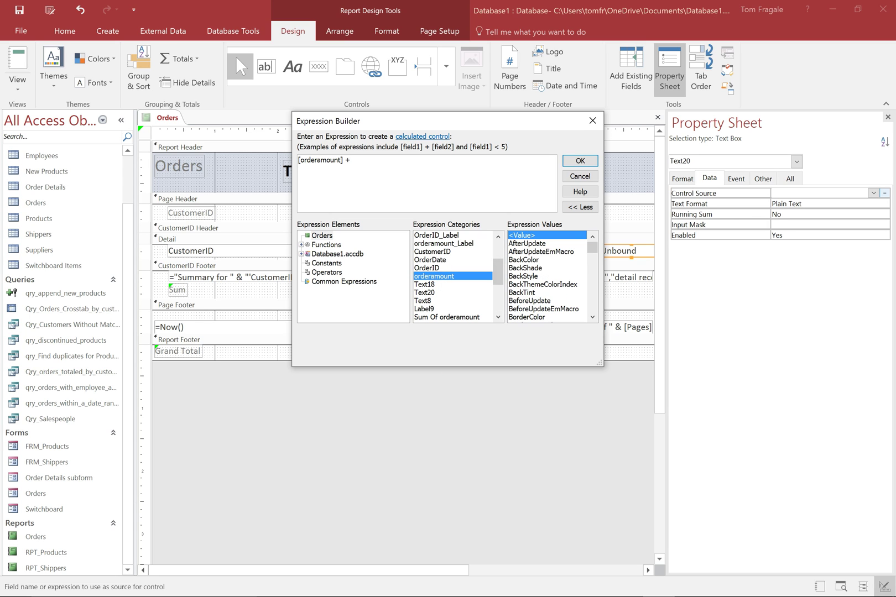
double_click(429, 283)
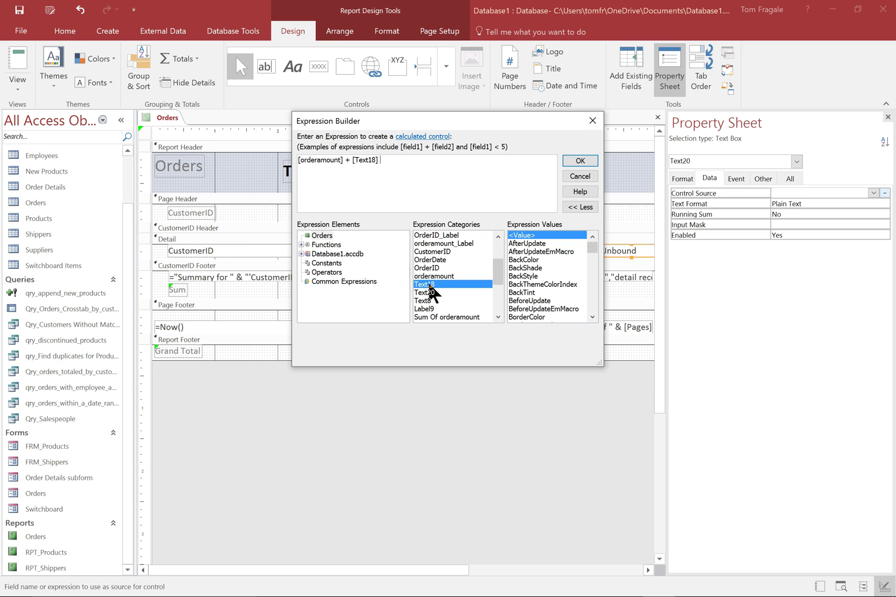
left_click(357, 160)
left_click(582, 160)
left_click(584, 160)
Step: Set the second calculated text box's number format to Currency
left_click(677, 179)
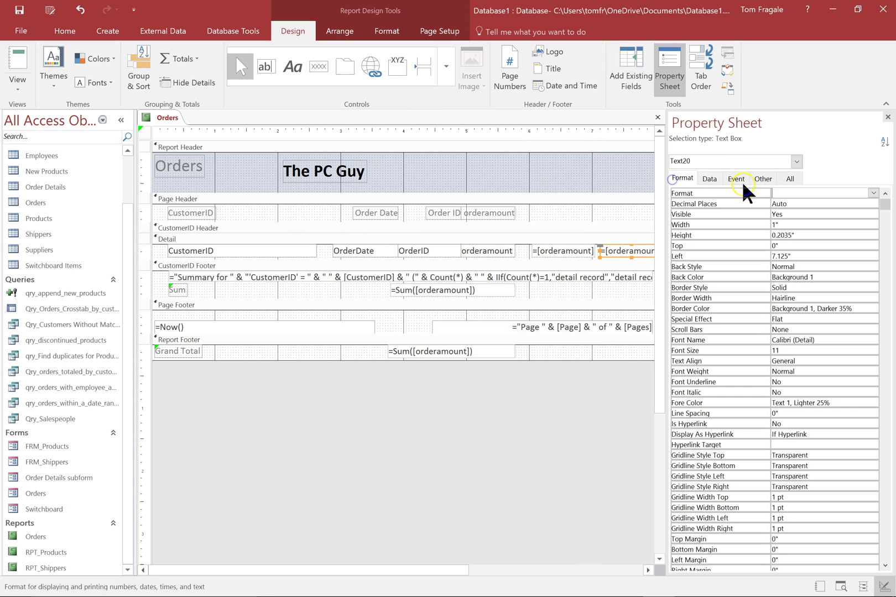
left_click(871, 193)
left_click(794, 288)
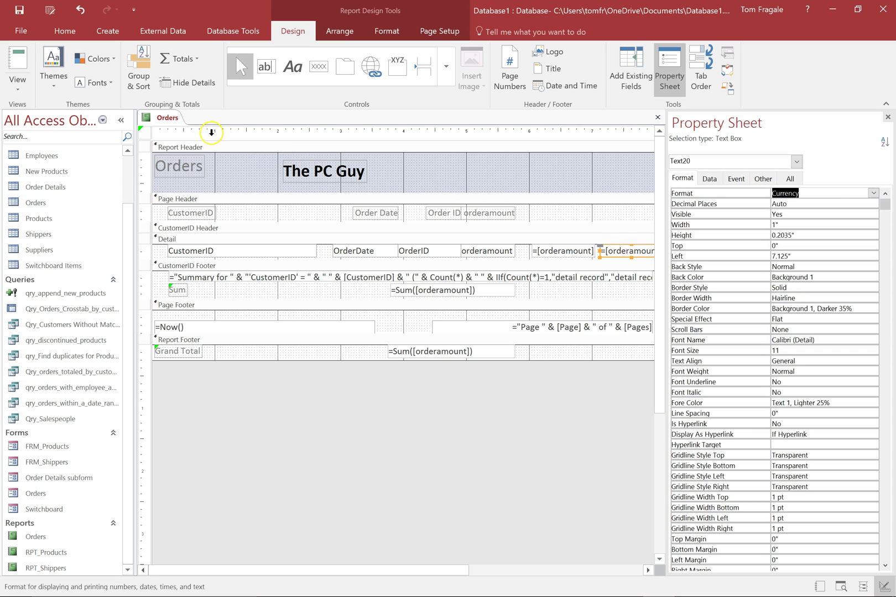
Step: Check both calculated columns of the Orders report in Print Preview and return to Design View
right_click(163, 117)
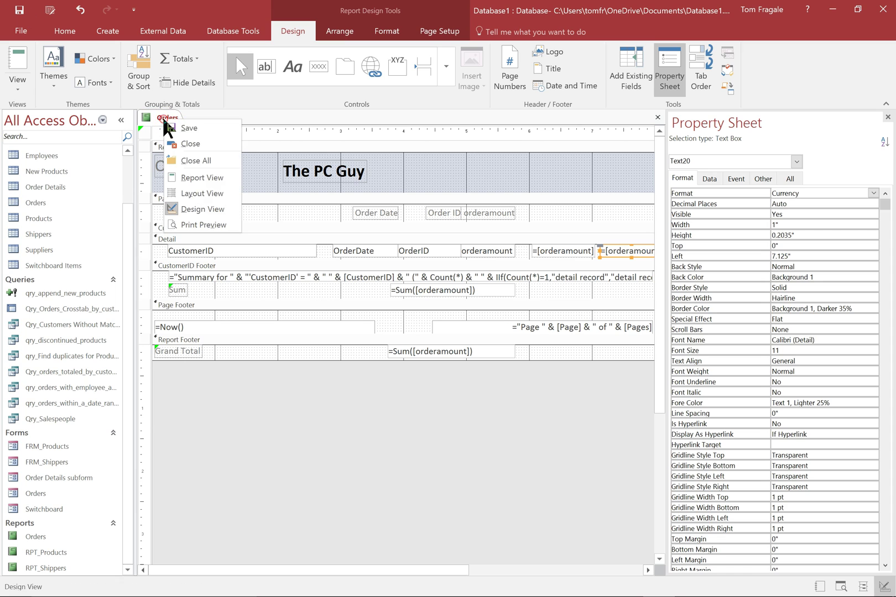
left_click(198, 223)
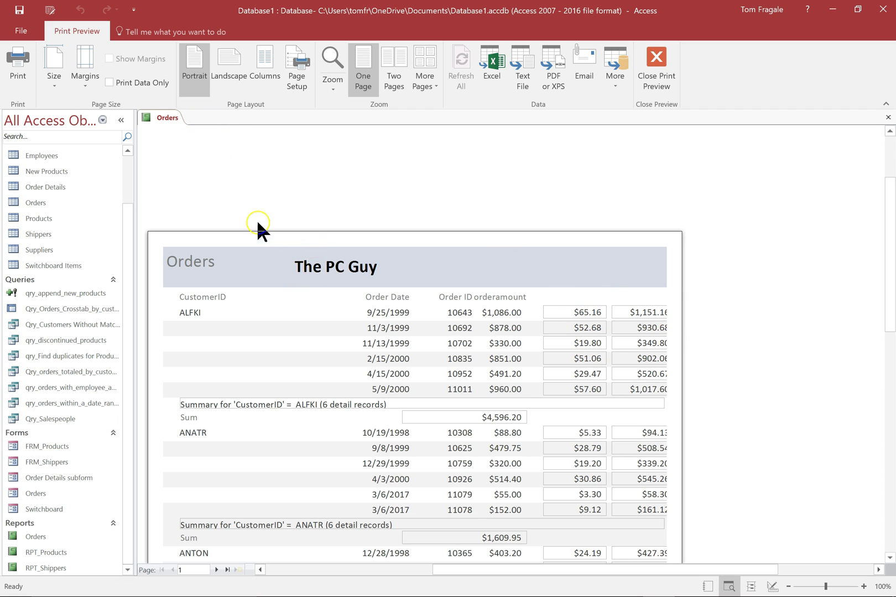
right_click(181, 117)
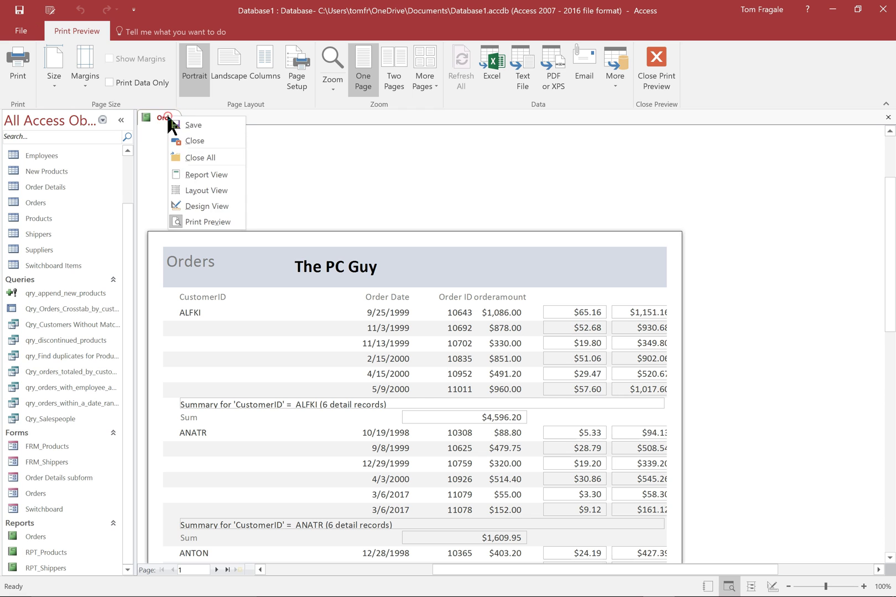
left_click(213, 203)
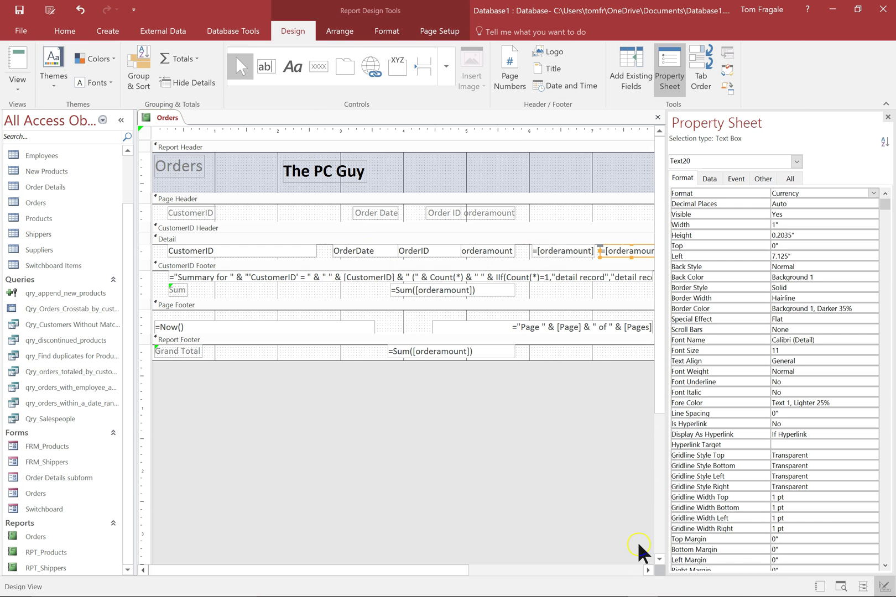
Step: Move the two calculated text boxes to 5.9583 and 6.9583 inches left and narrow the report to 8 inches
left_click(642, 569)
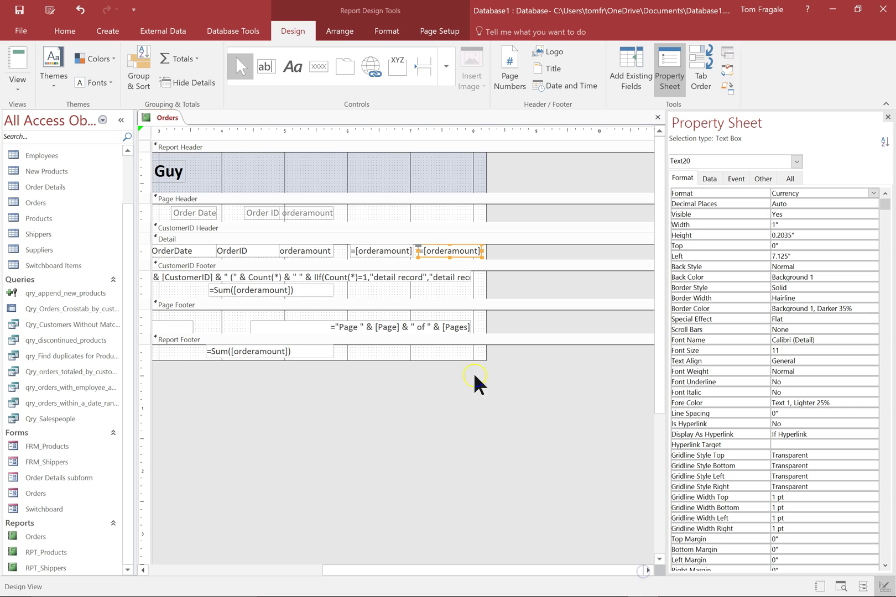
mouse_move(378, 253)
left_mouse_down()
mouse_move(356, 250)
mouse_move(369, 249)
left_mouse_up()
left_click_drag(443, 252, 435, 254)
mouse_move(486, 214)
left_mouse_down()
mouse_move(464, 213)
mouse_move(473, 215)
left_mouse_up()
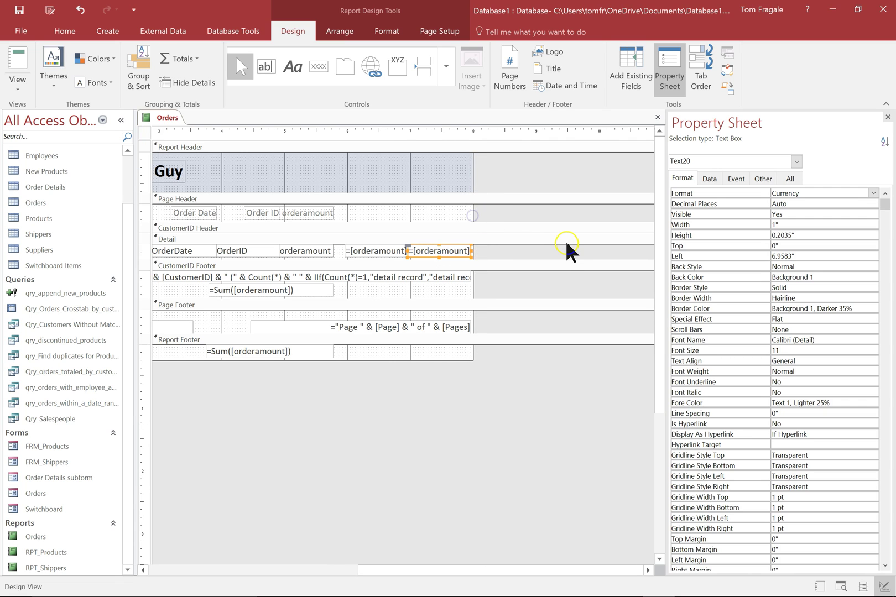
Step: Preview the first two pages of the narrowed report, examine the rows and customer sums, and return to Design View
right_click(167, 116)
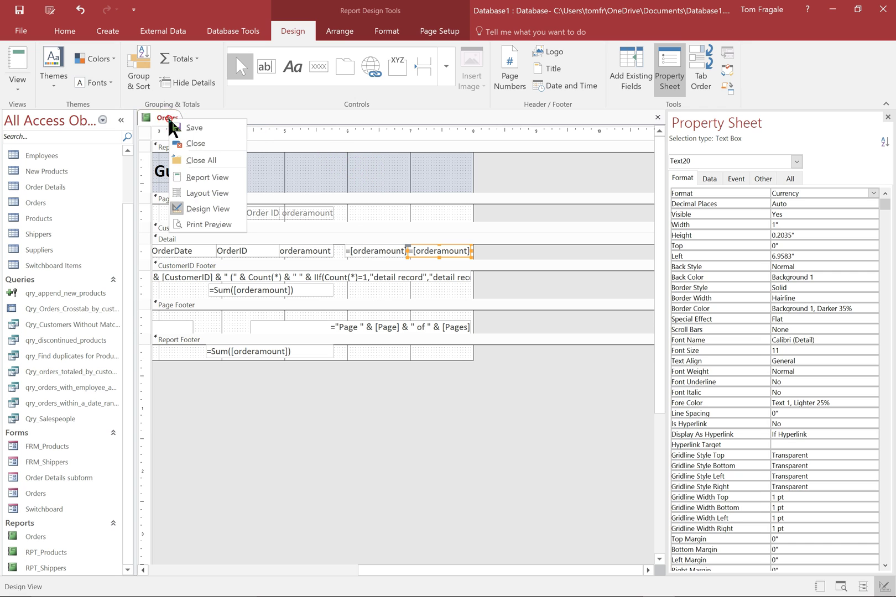
left_click(213, 224)
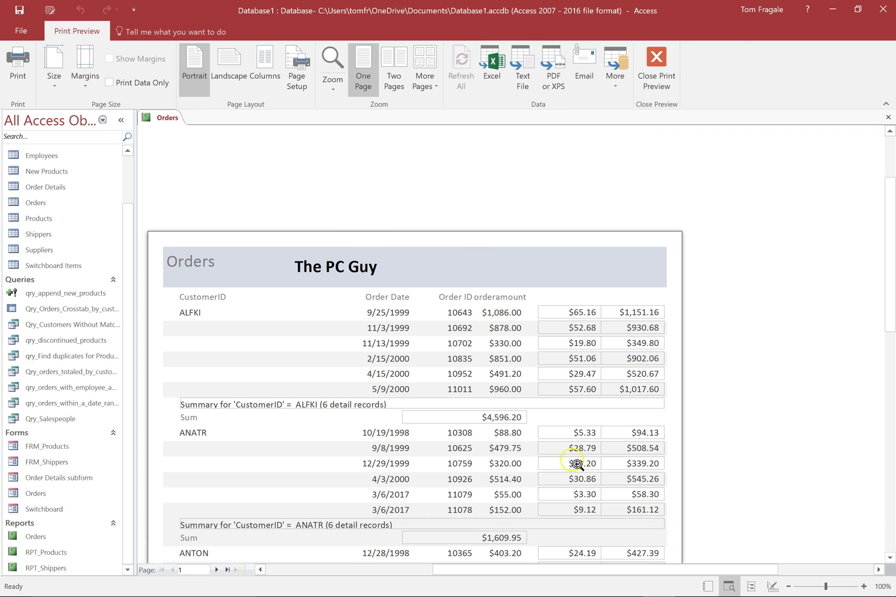
left_click(217, 570)
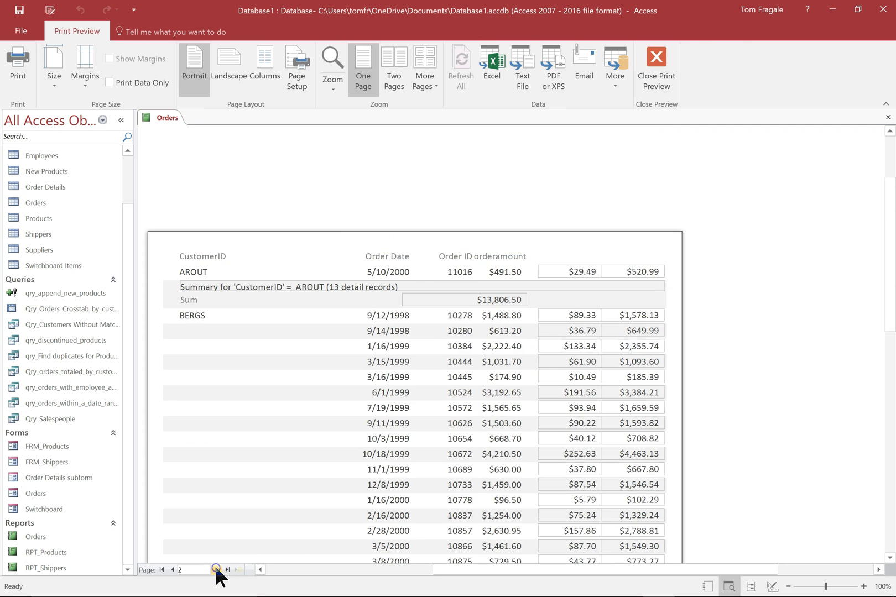
left_click(173, 570)
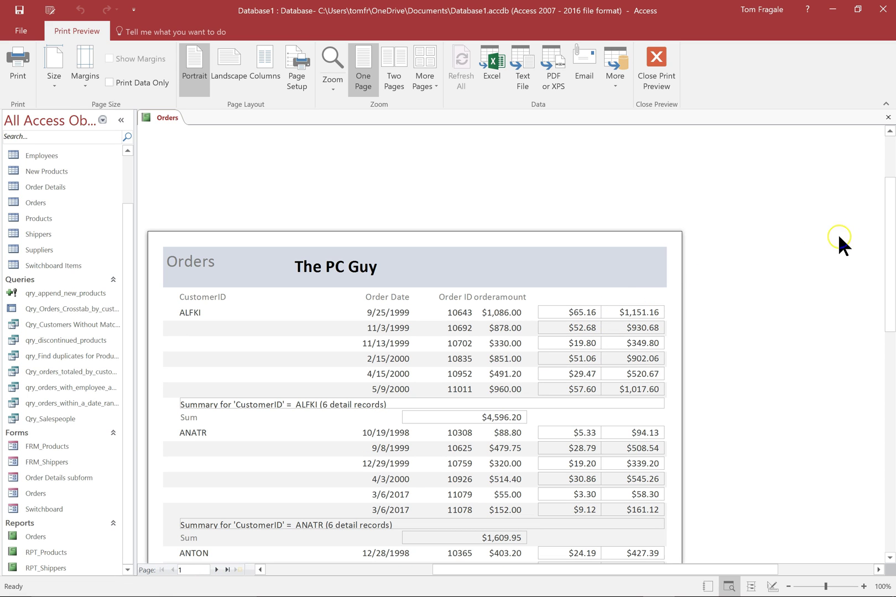
left_click_drag(890, 193, 889, 253)
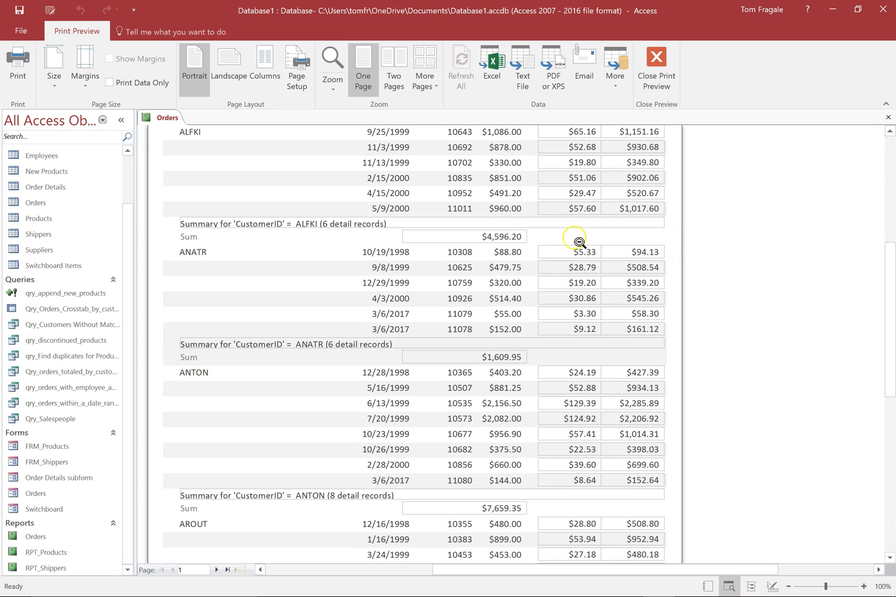
right_click(164, 117)
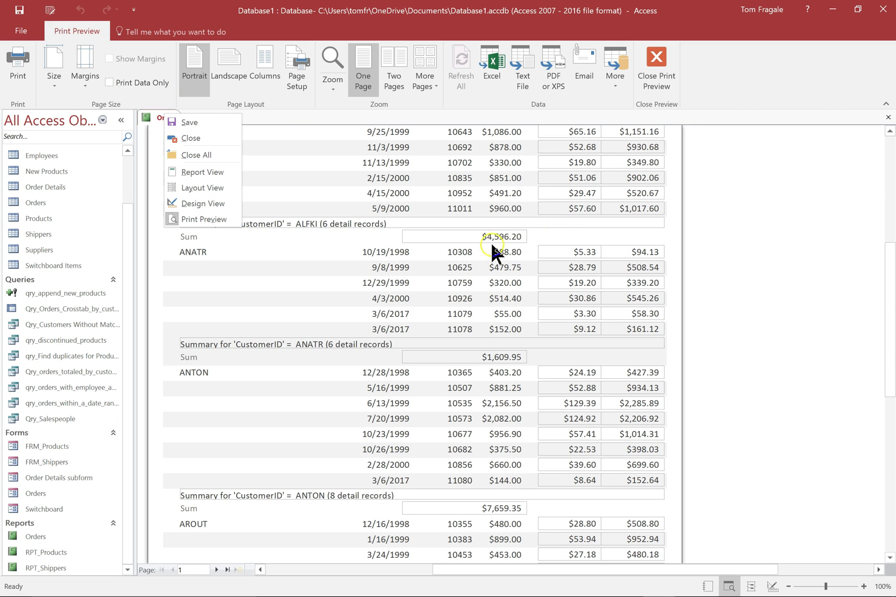
left_click(203, 203)
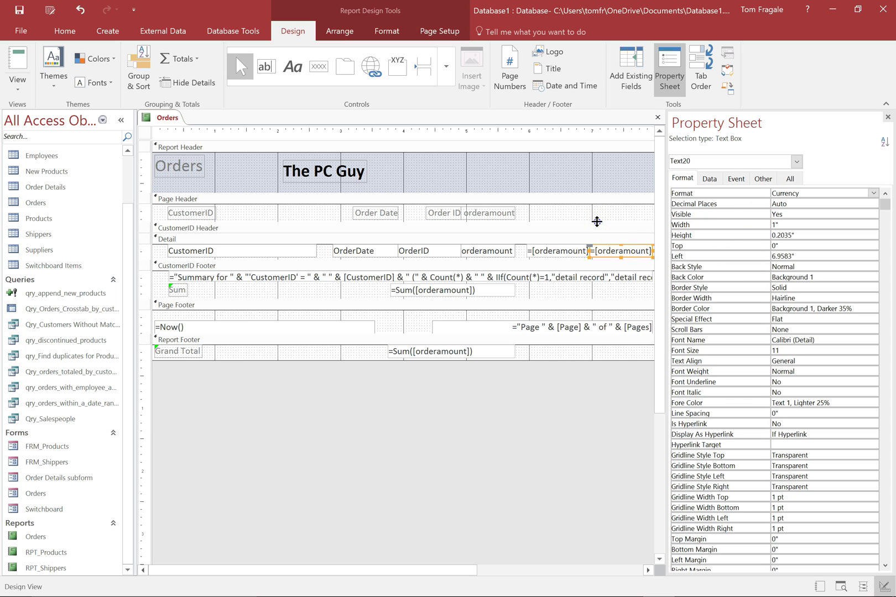
Step: Set the border style of both calculated text boxes in the Detail section to Transparent
left_click(540, 253)
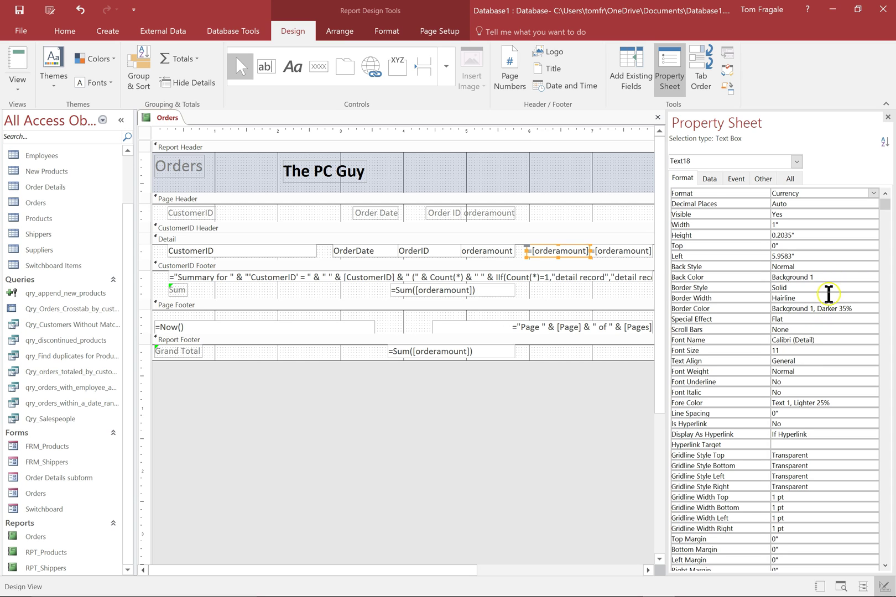
double_click(811, 289)
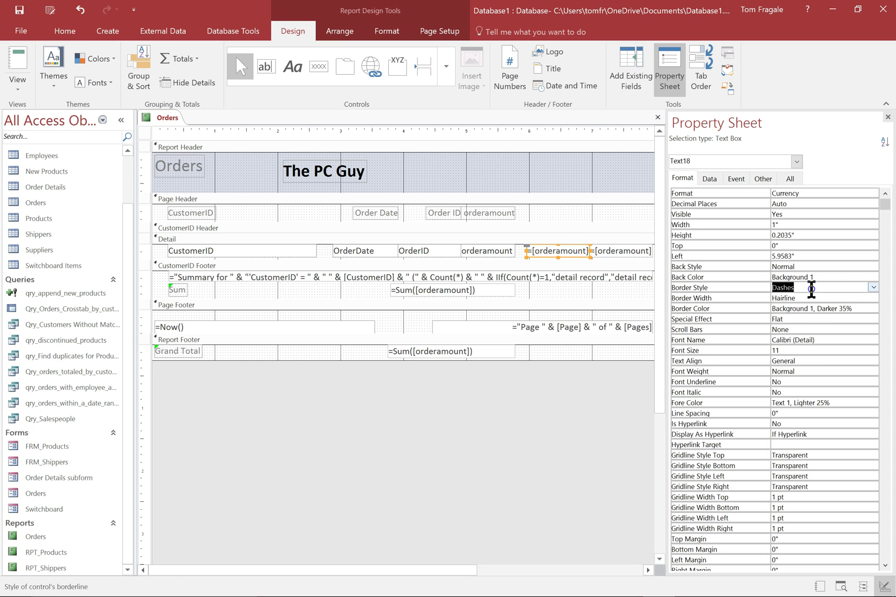
left_click(874, 288)
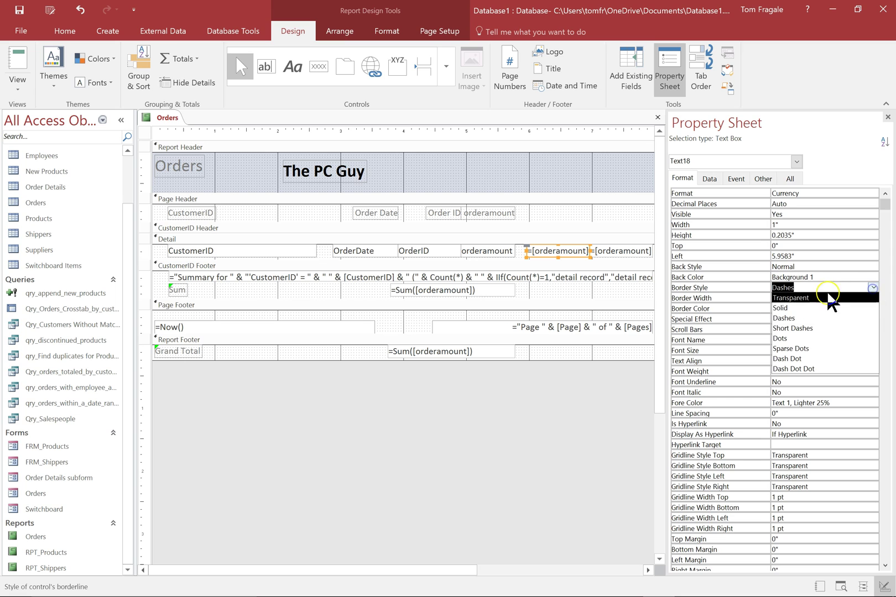
left_click(808, 299)
left_click(611, 248)
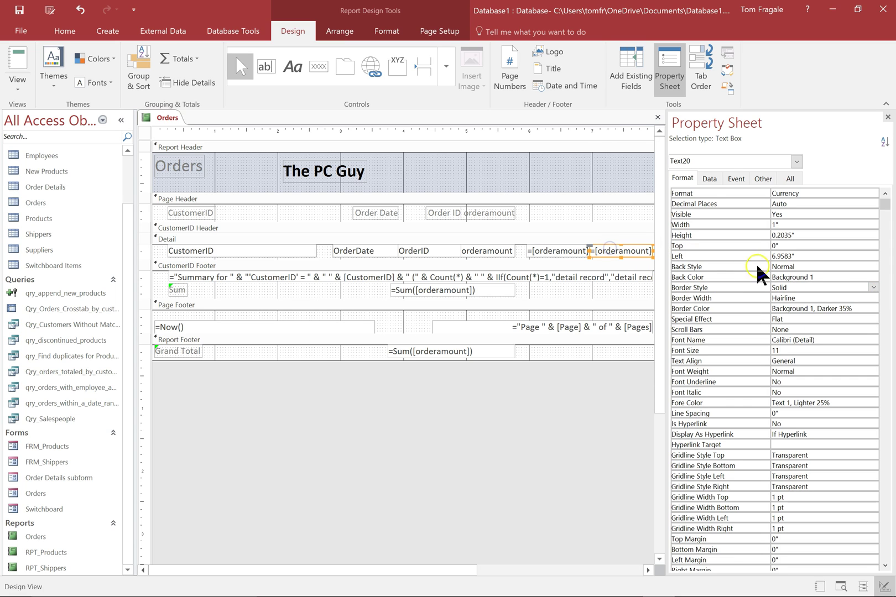
left_click(873, 288)
left_click(780, 298)
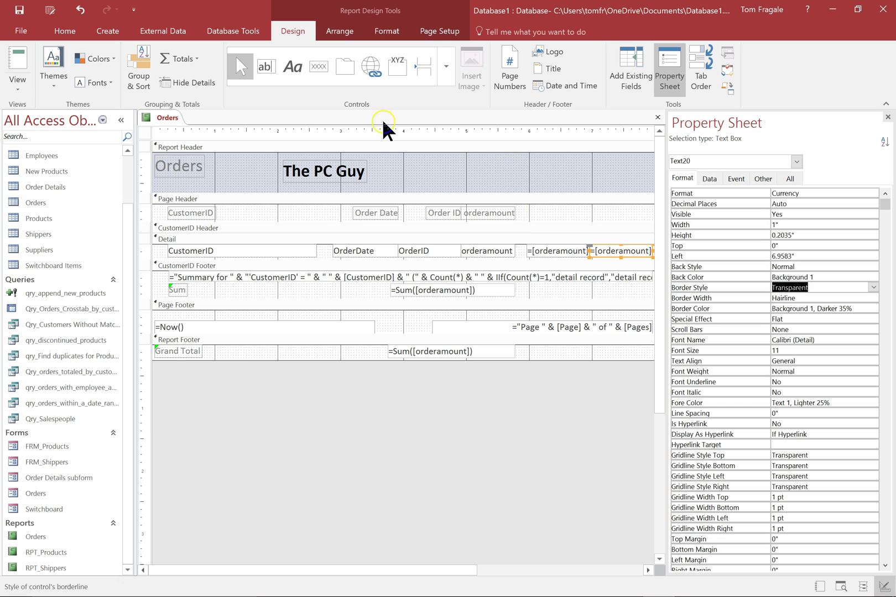
Step: Add one Page Header label reading Sales Tax and Line Total, spaced apart to sit above the two calculated text boxes
left_click(291, 70)
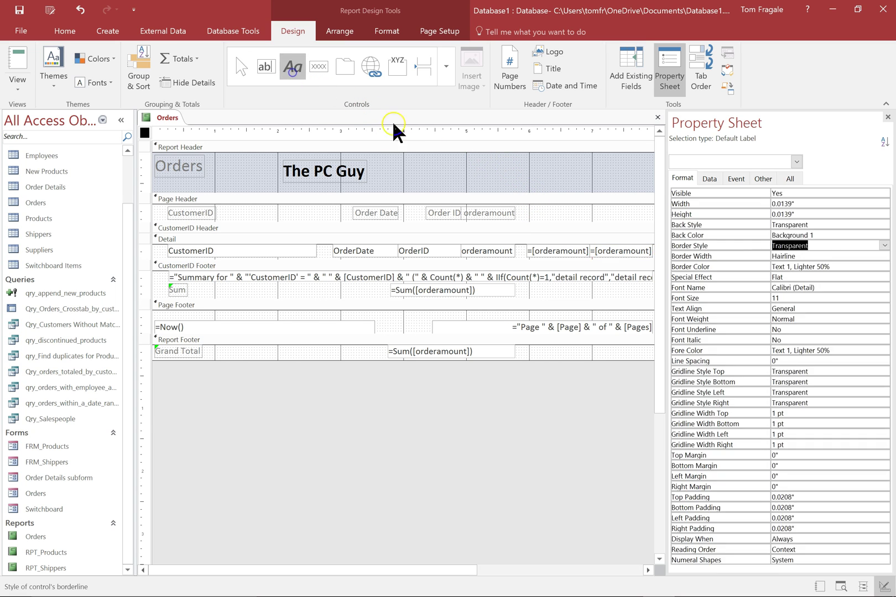
left_click(527, 205)
type("Sales Tax")
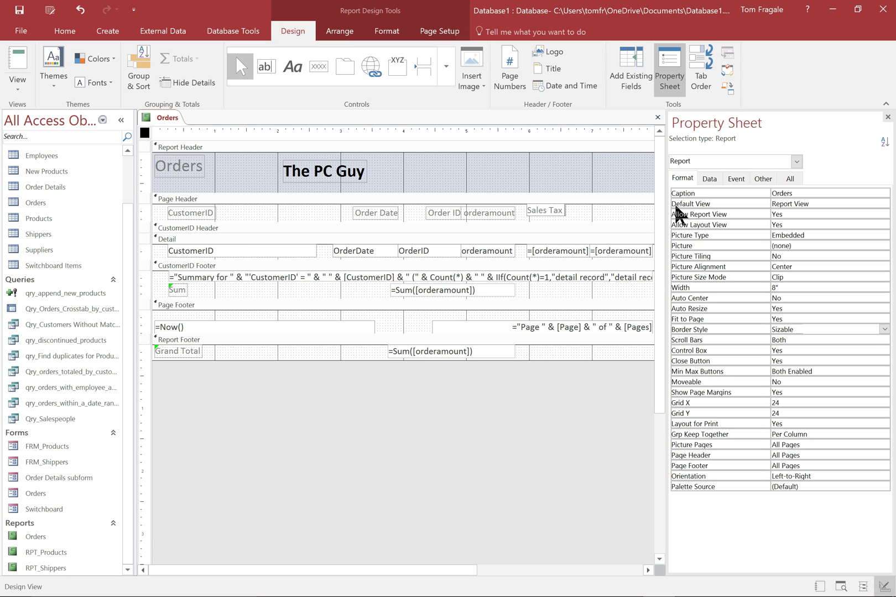
type("                   Line Total")
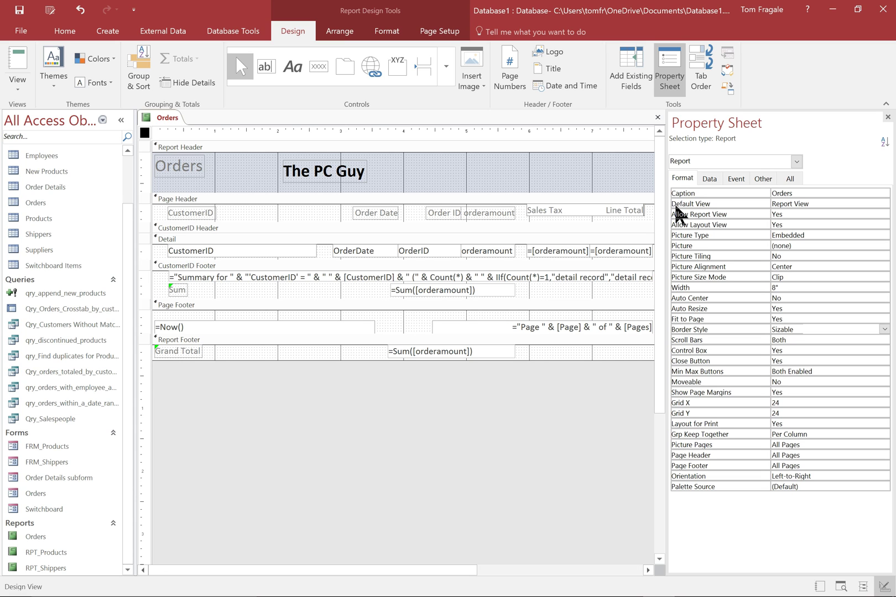
left_click(387, 199)
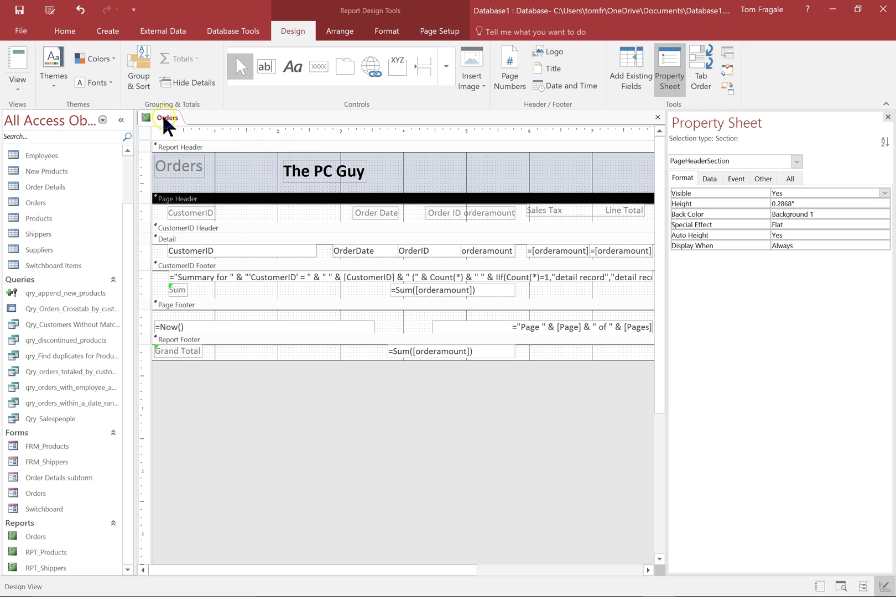
Step: Show the report in Print Preview and check the new column headings and borderless calculated values
right_click(162, 118)
left_click(200, 223)
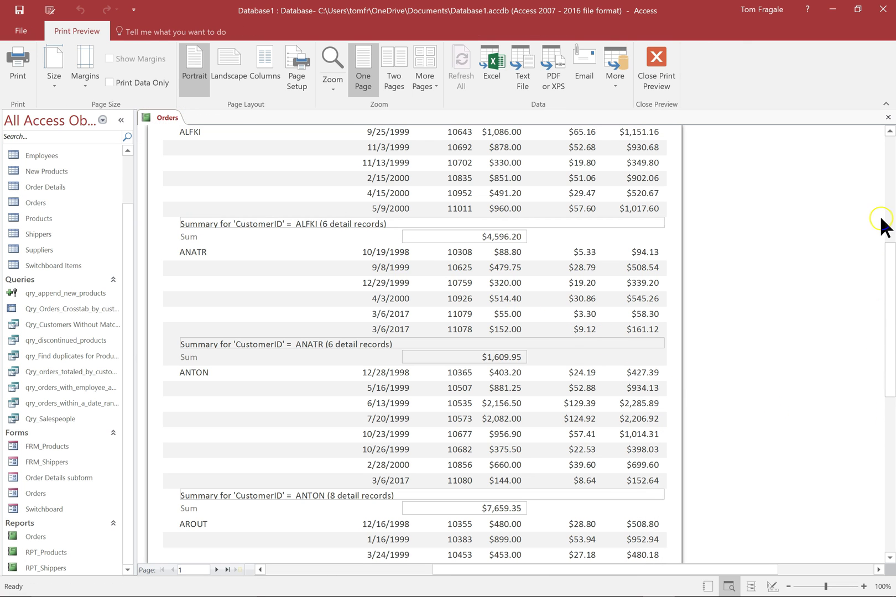
left_click(890, 132)
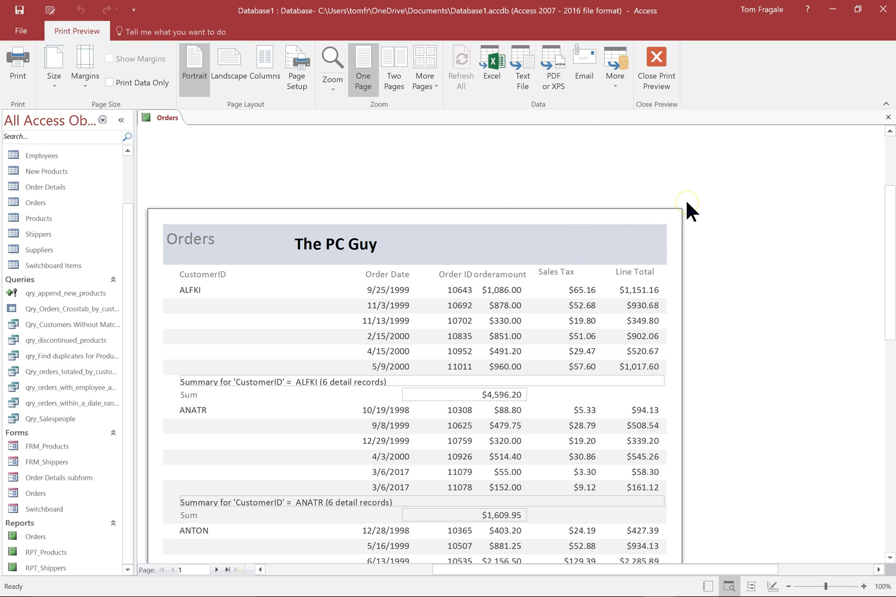
right_click(155, 117)
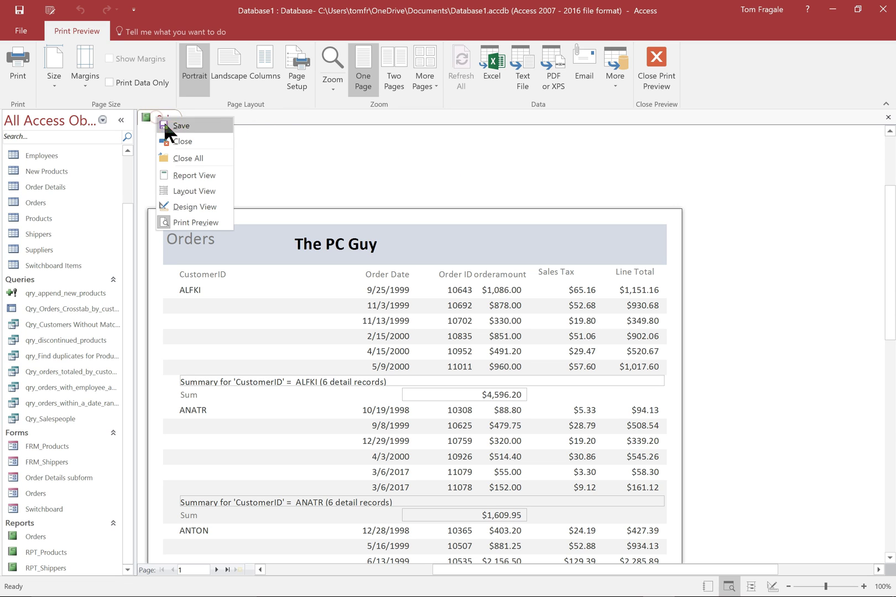
left_click(205, 223)
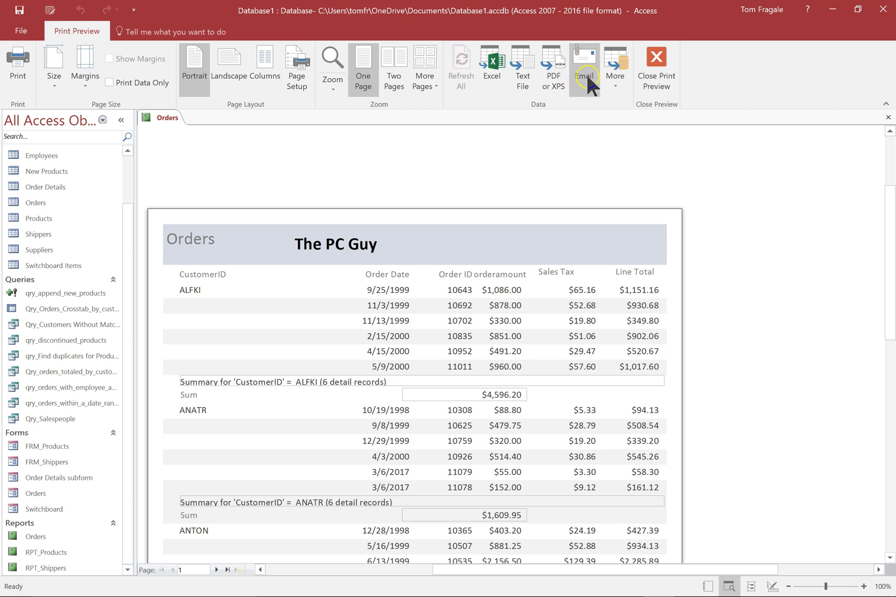
Step: Look through the additional export formats offered for the report and close the list without exporting
left_click(615, 79)
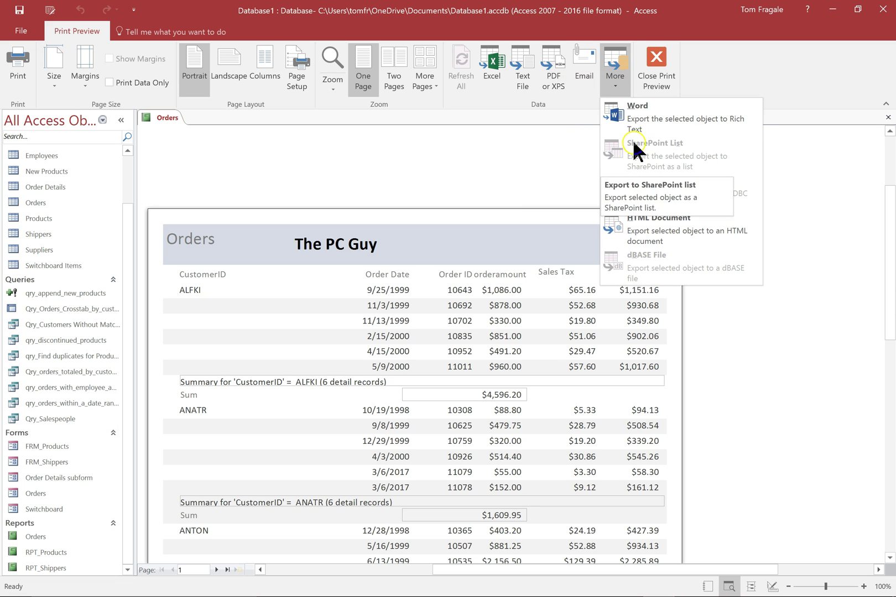
left_click(504, 159)
left_click(805, 326)
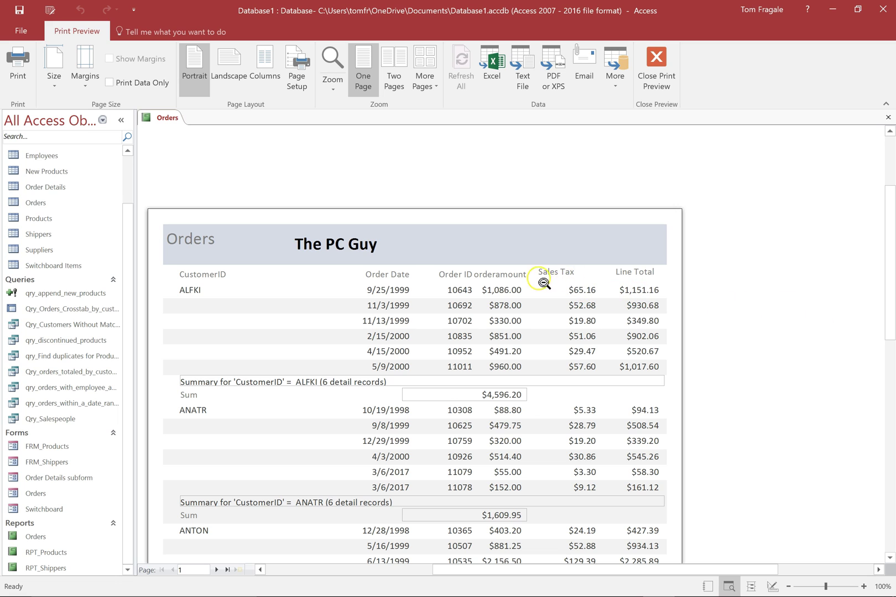
Step: Return the Orders report to Design View and lower the Sales Tax and Line Total label to line up with the other column headings
right_click(165, 115)
left_click(208, 202)
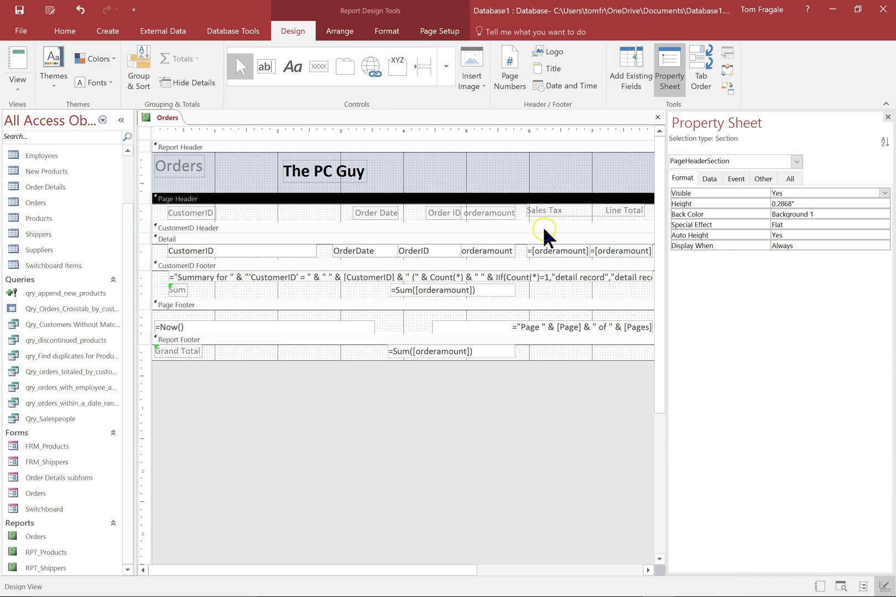
left_click(553, 211)
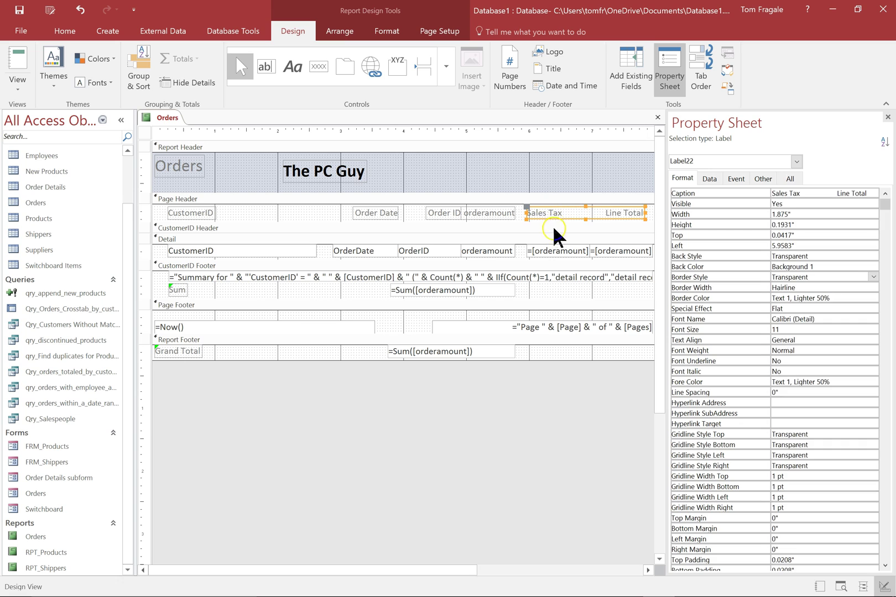
left_click(553, 227)
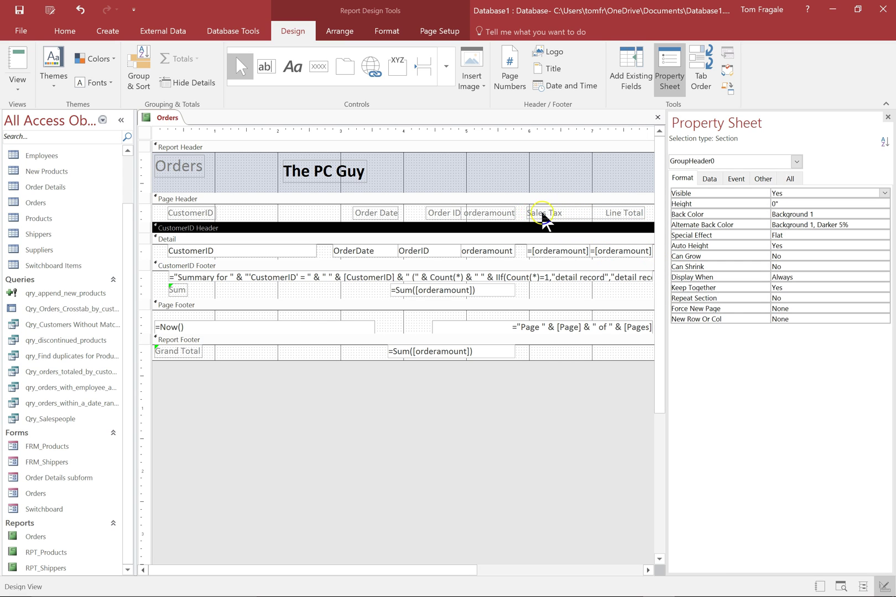
Step: Indent the caption of the Sales Tax and Line Total label with leading spaces so the headings shift toward their columns
left_click(549, 213)
left_click(524, 213)
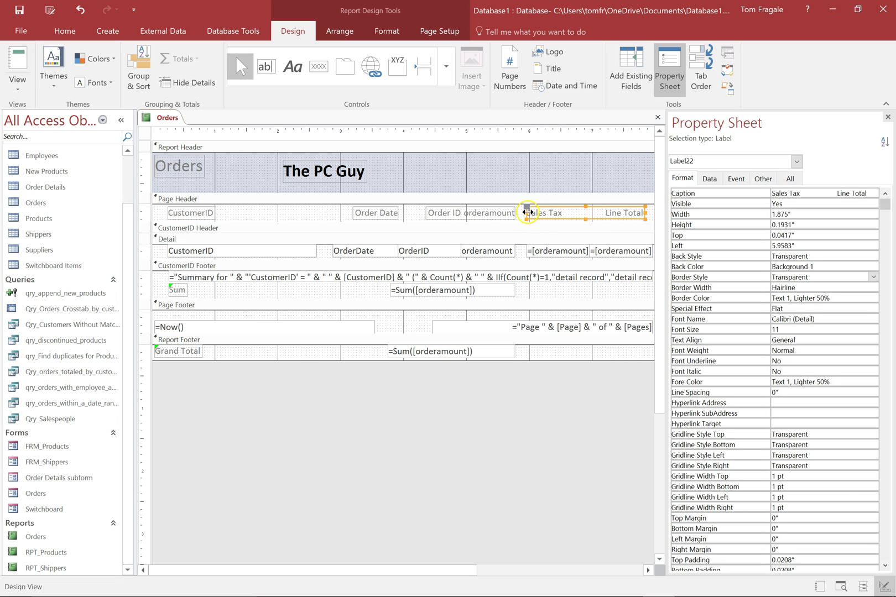
left_click(529, 212)
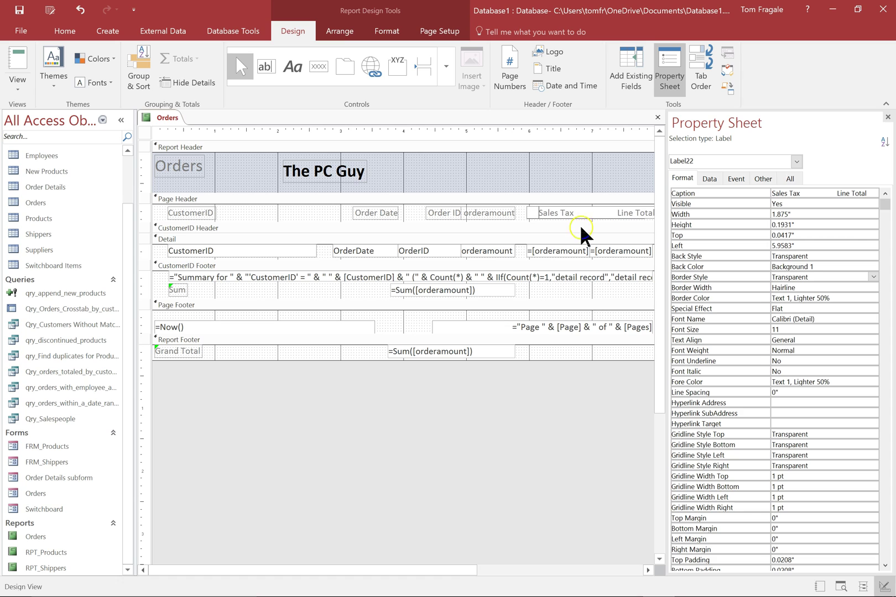
left_click(552, 392)
Step: Show the report in Print Preview and go through pages 1 to 5, checking heading alignment and blank pages
right_click(176, 111)
left_click(203, 217)
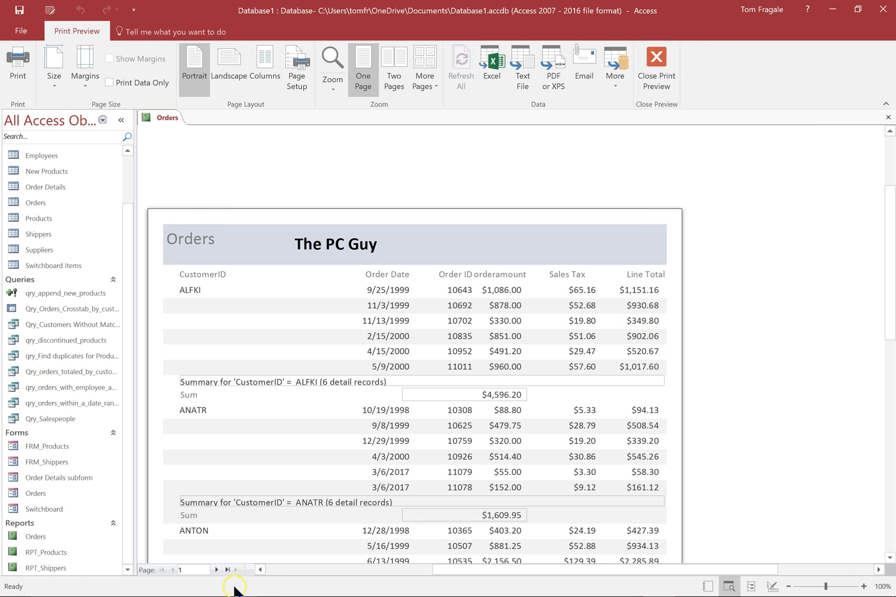
left_click(216, 570)
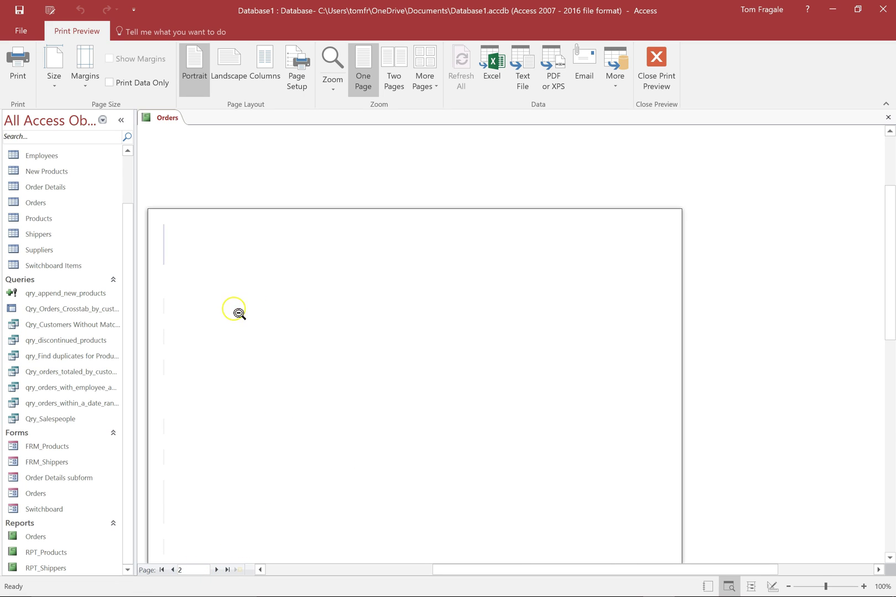
left_click(216, 569)
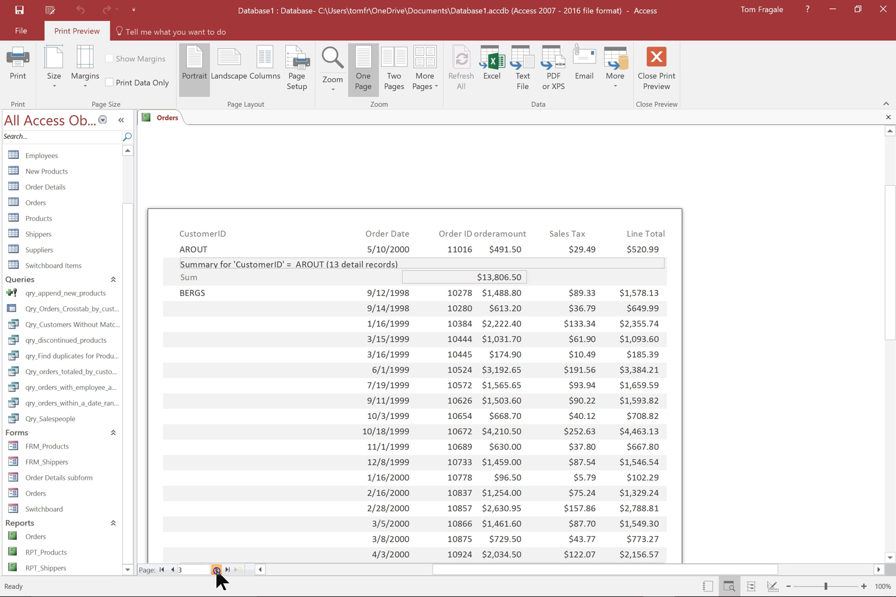
left_click(216, 569)
left_click(215, 570)
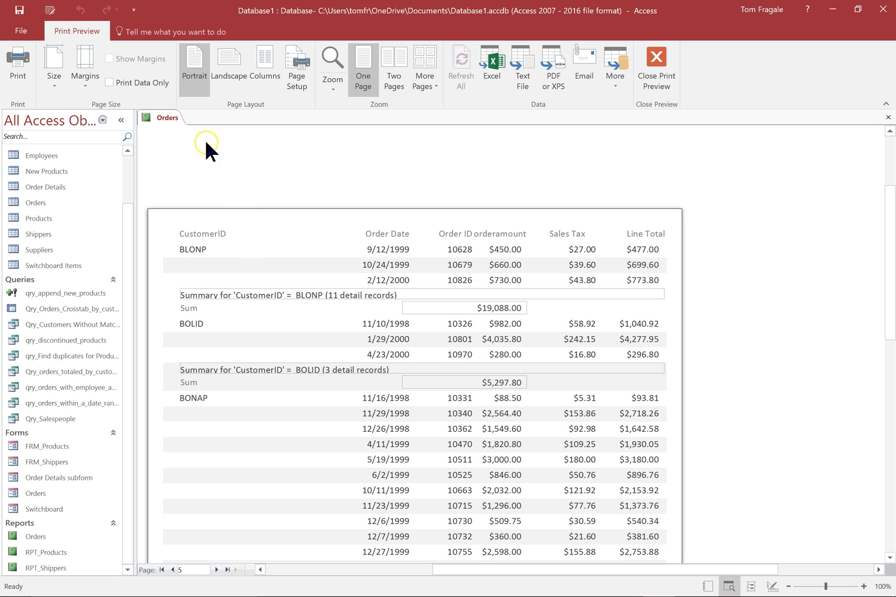
Step: In Design View, move the Sales Tax and Line Total label left to 5.875" and narrow the report so its right edge meets the label
right_click(163, 116)
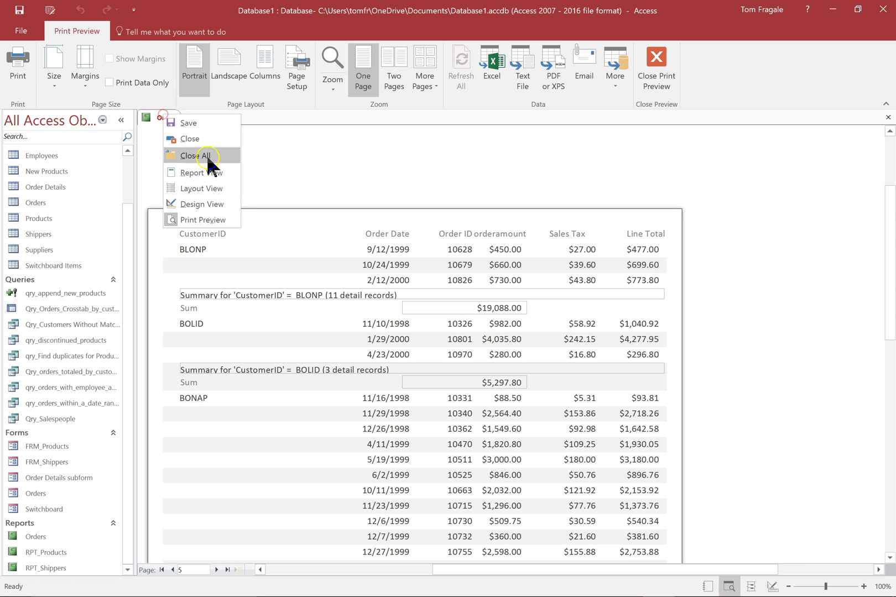
left_click(199, 204)
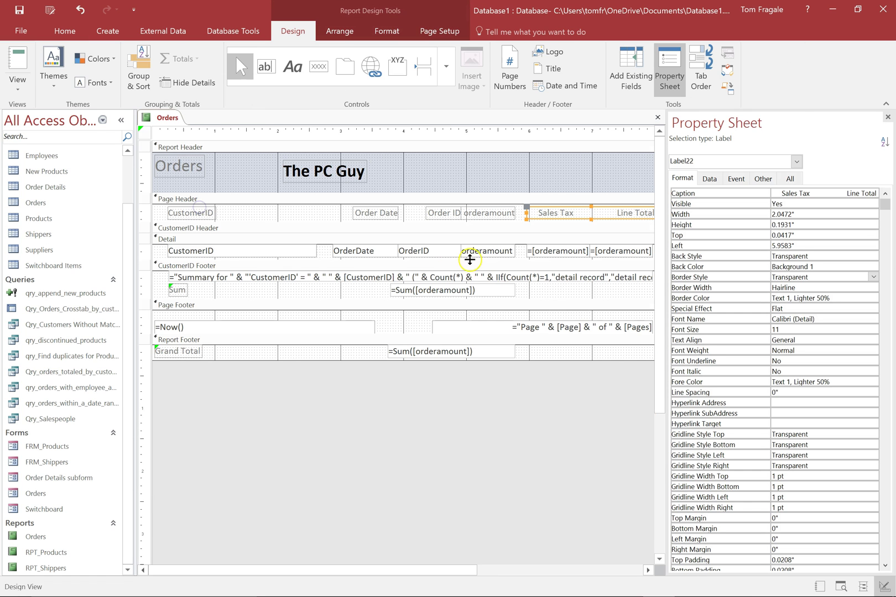
left_click(648, 569)
left_click(648, 570)
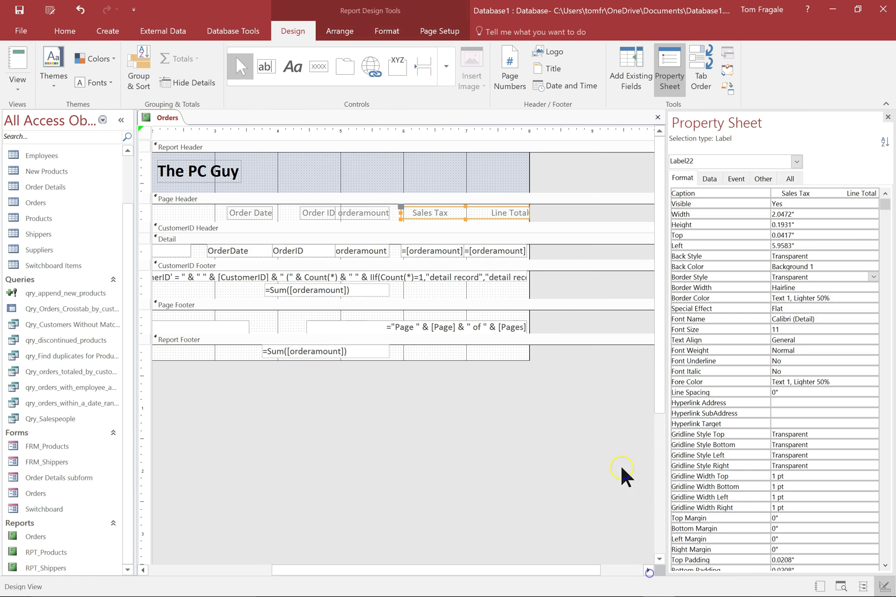
left_click(502, 216)
left_click_drag(478, 209, 472, 208)
left_click_drag(530, 176, 525, 176)
left_click(622, 194)
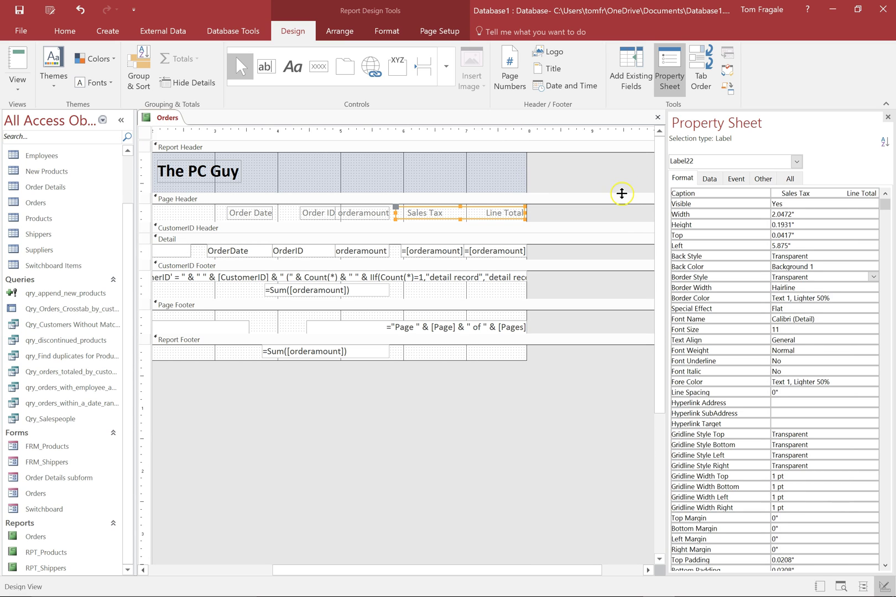
Step: Look at the Normal, Wide and Narrow margin presets for the report and close the list without changing them
left_click(543, 136)
left_click(428, 29)
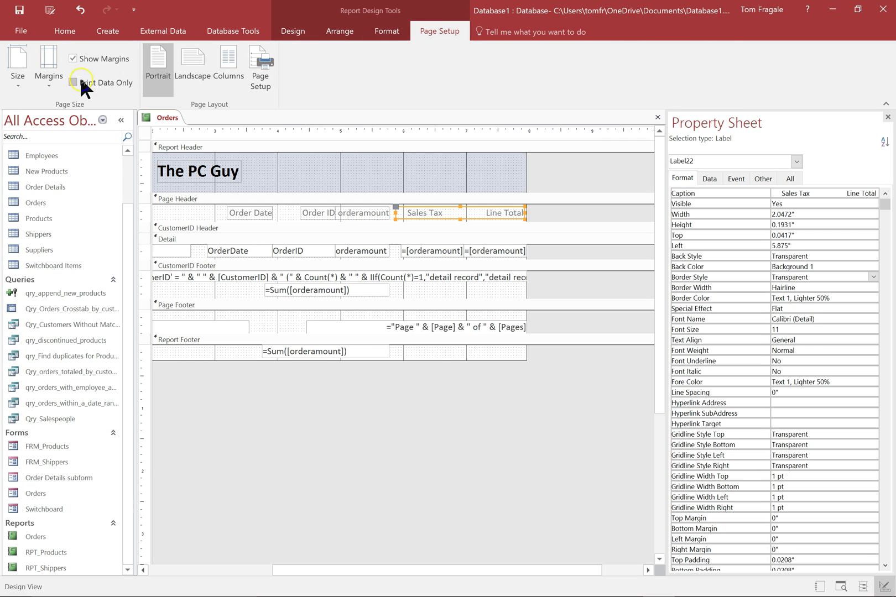
left_click(43, 83)
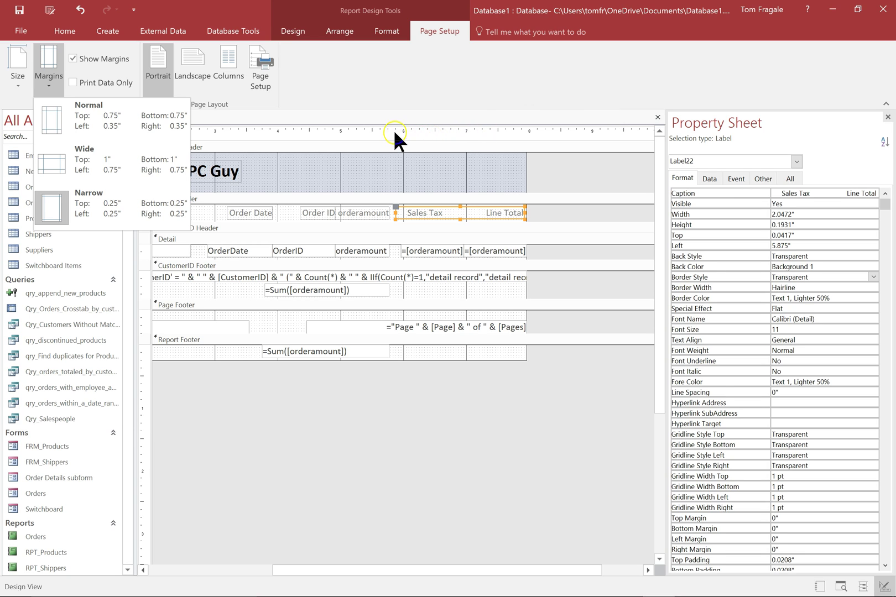
left_click(352, 172)
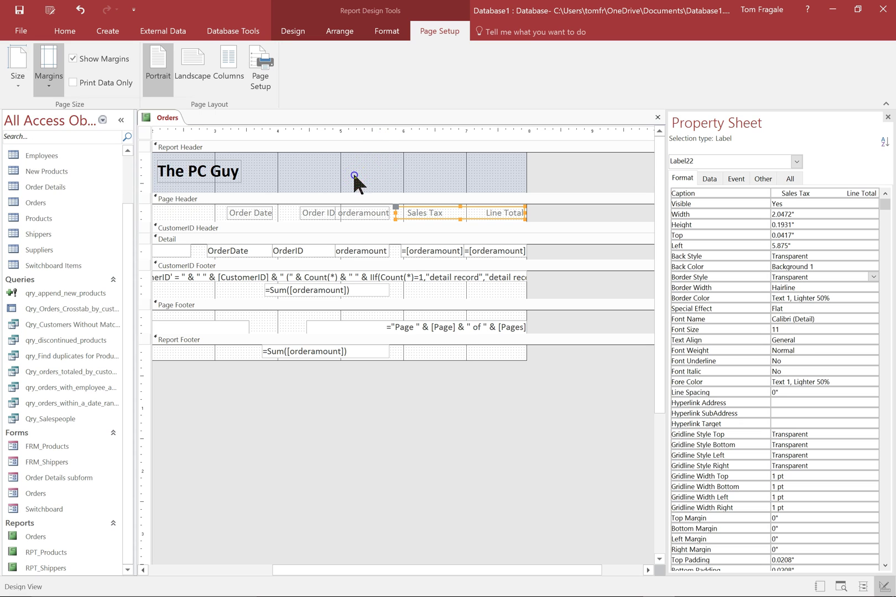
Step: Show the narrowed report in Print Preview and go through pages 1 to 4 to check for blank pages
right_click(172, 119)
left_click(198, 222)
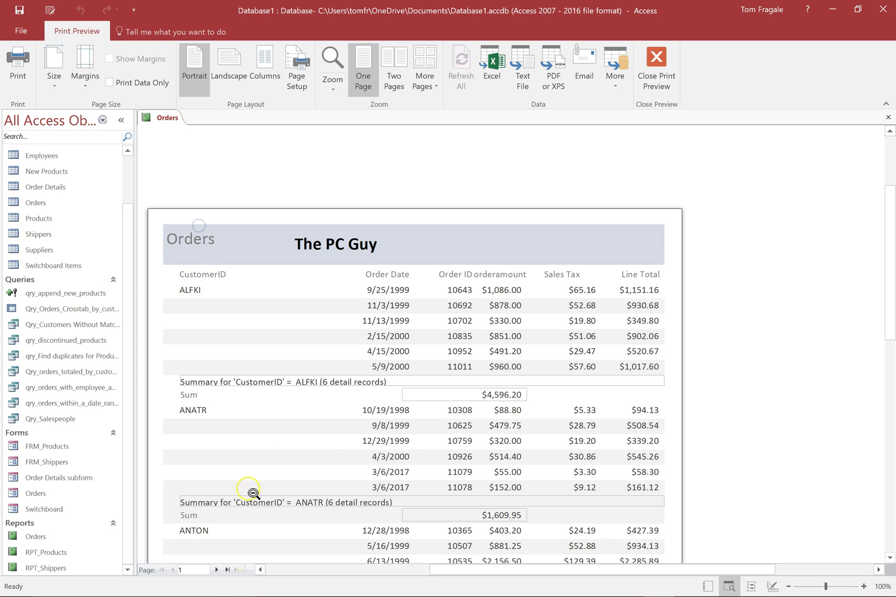
left_click(216, 570)
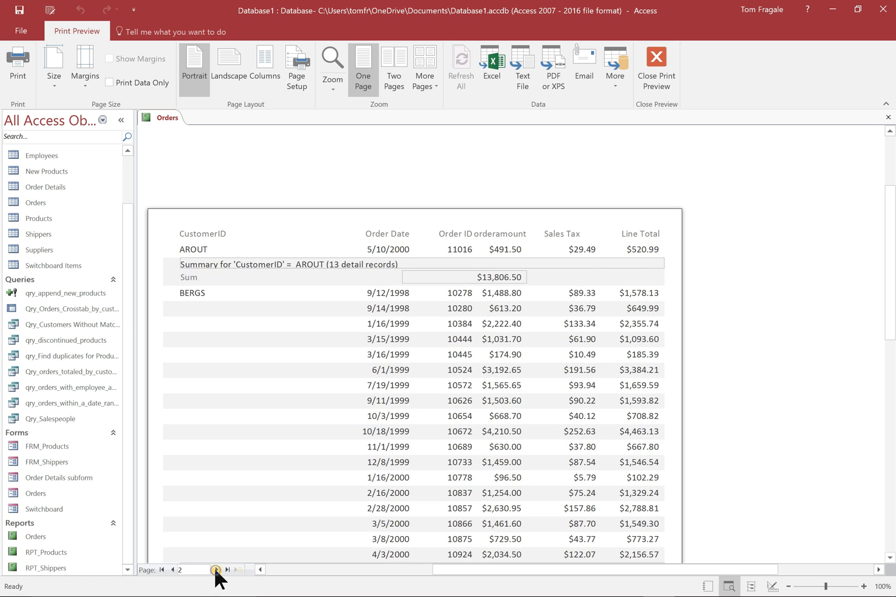
left_click(216, 570)
left_click(216, 570)
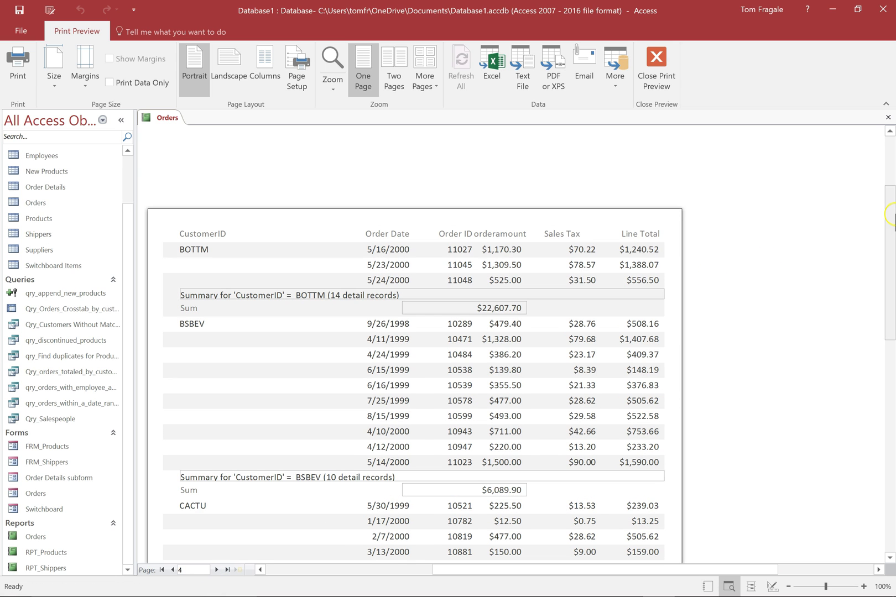
Step: Examine the lower parts of pages 4 to 6 and the start of page 6 for customer groups that split across pages
left_click(889, 174)
left_click_drag(892, 188, 885, 370)
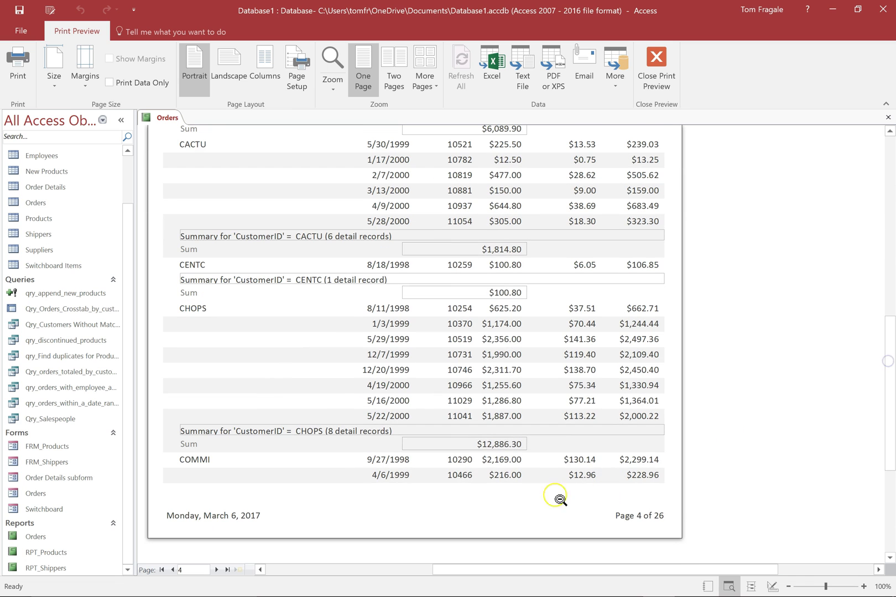
left_click(216, 570)
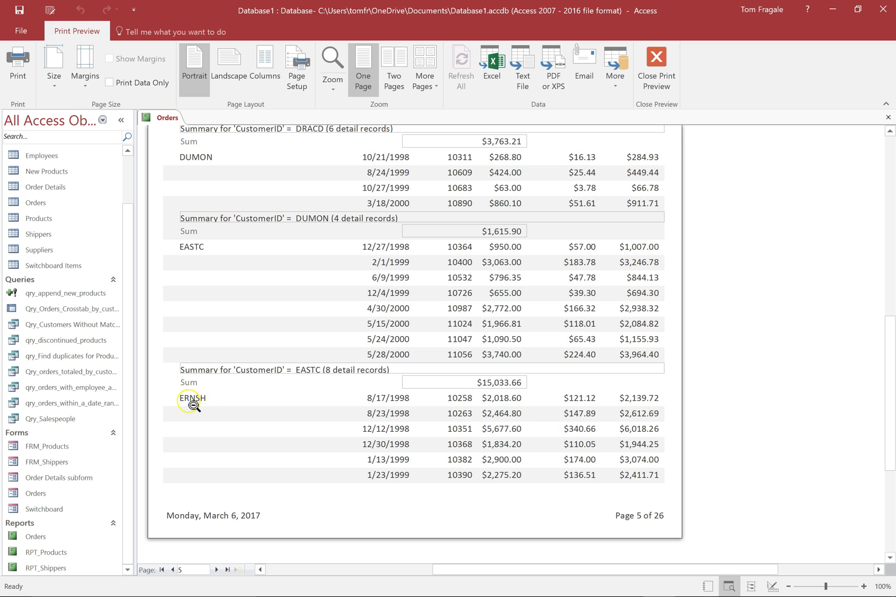
left_click(215, 570)
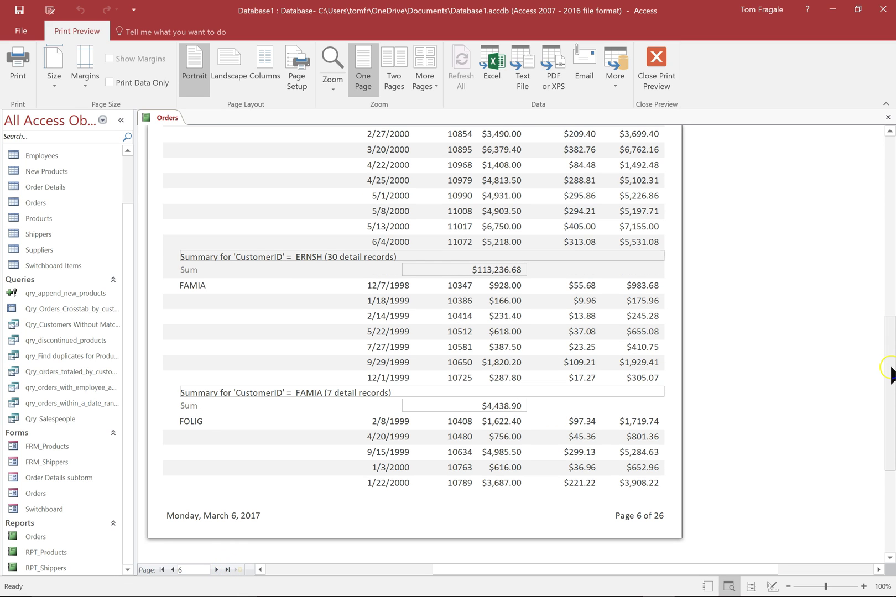
left_click(891, 278)
left_click(892, 229)
left_click_drag(895, 230, 890, 160)
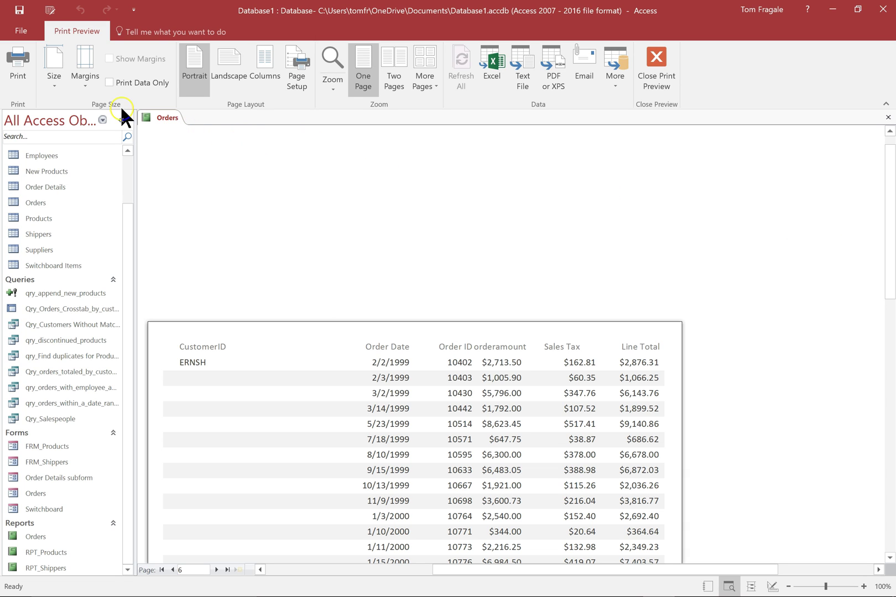
Step: In Design View, set the CustomerID Footer section's Force New Page property to After Section
right_click(157, 121)
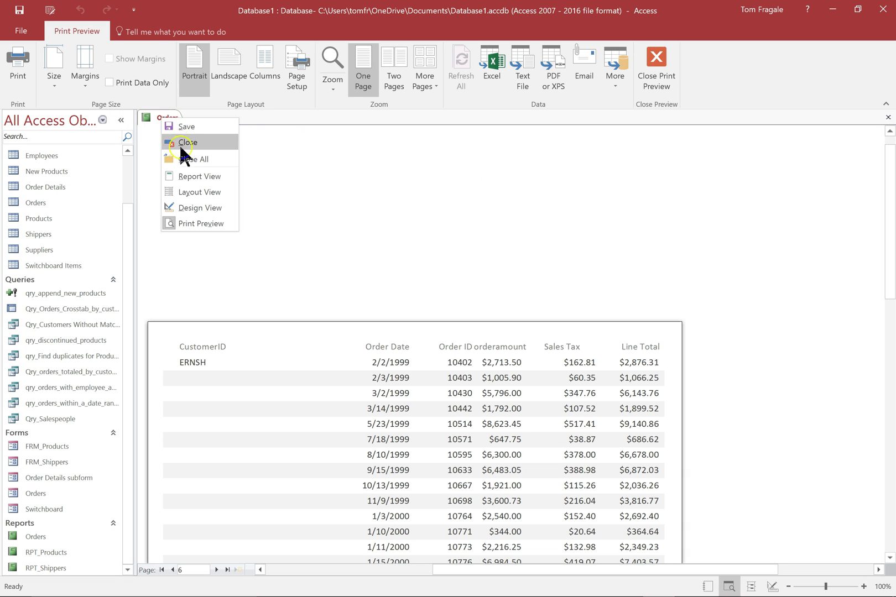
left_click(193, 208)
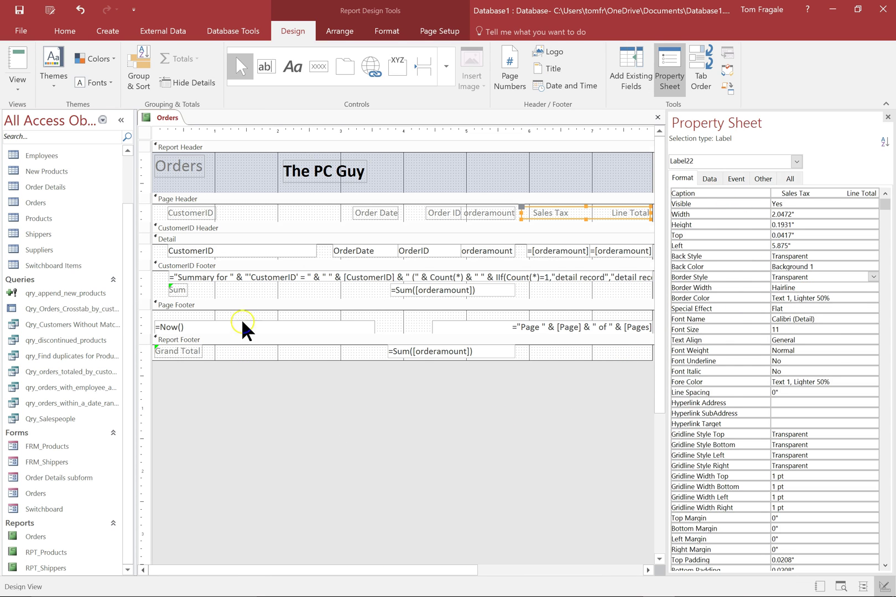
left_click(206, 269)
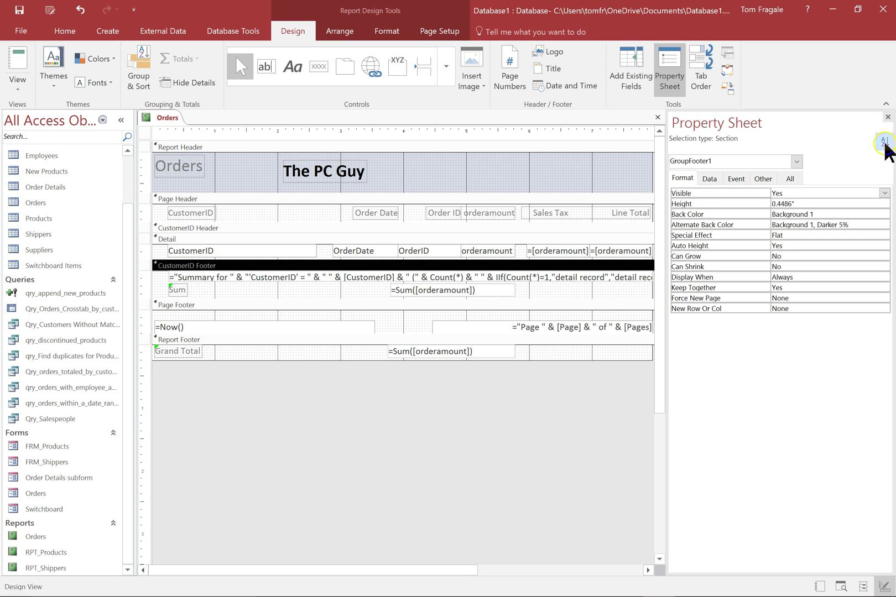
left_click(646, 224)
left_click(675, 182)
left_click(802, 300)
left_click(885, 298)
left_click(809, 328)
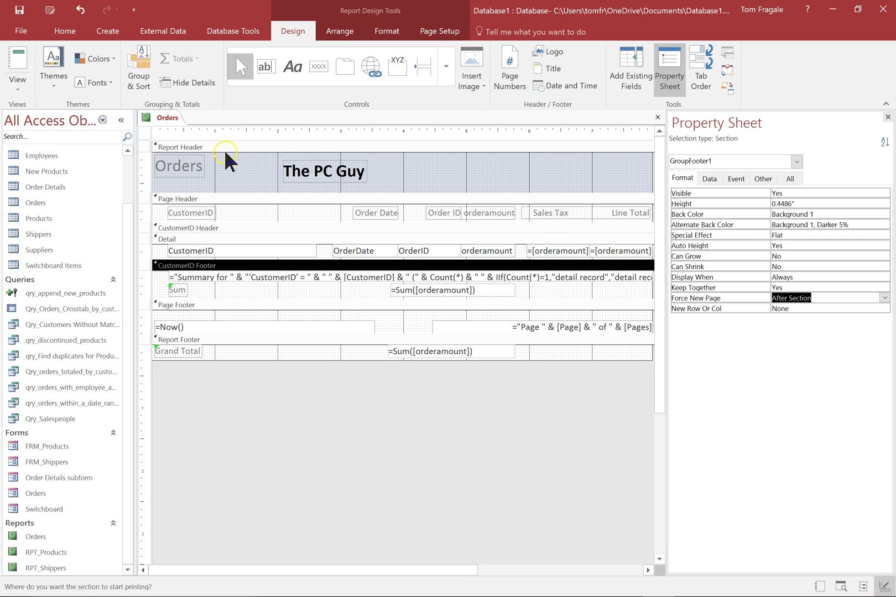
left_click(212, 265)
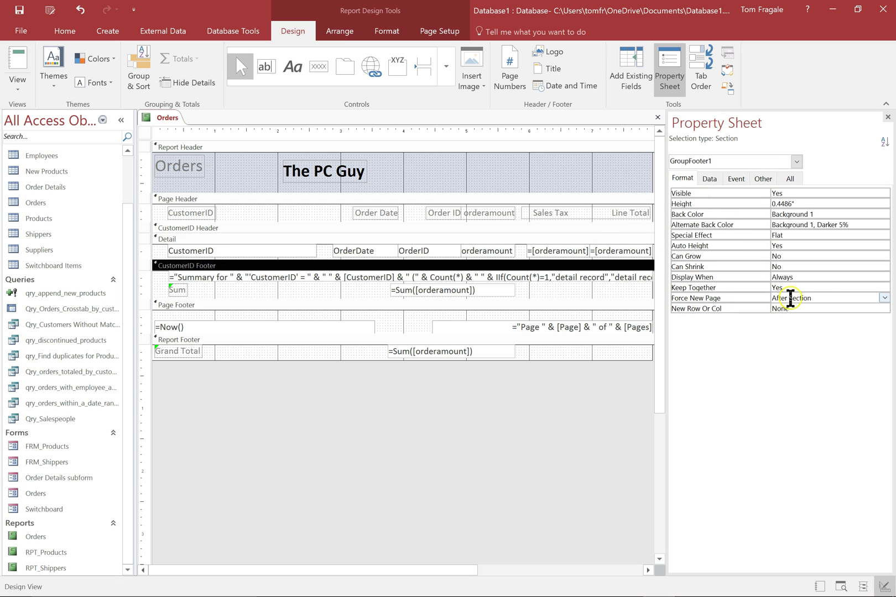
Step: Show the report in Print Preview, check the customer page breaks on pages 1 to 4, and return to the first page
right_click(172, 117)
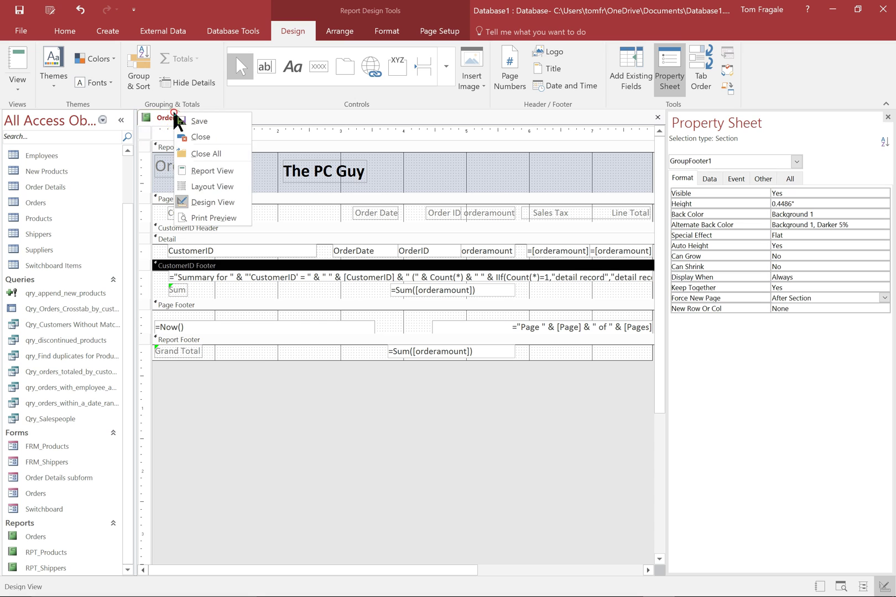
left_click(197, 219)
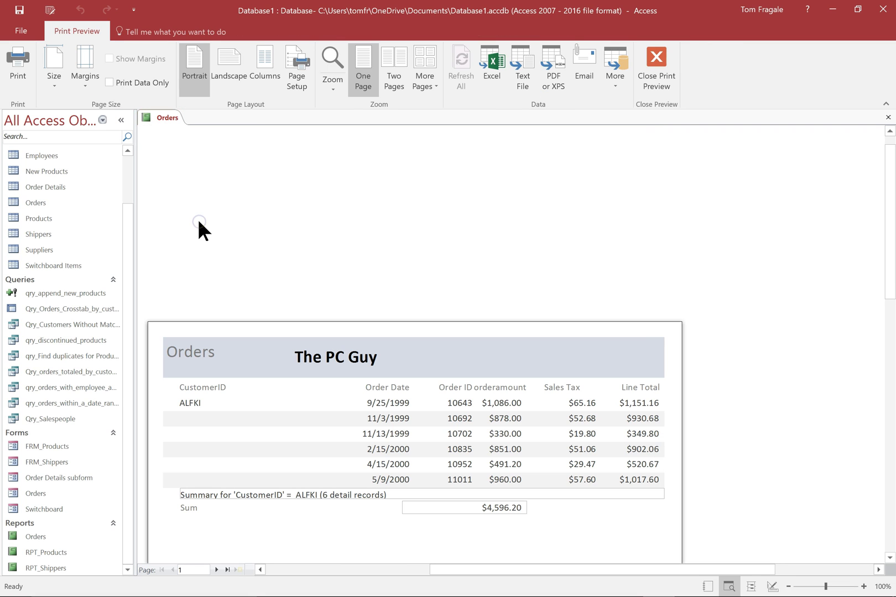
left_click_drag(890, 290, 893, 332)
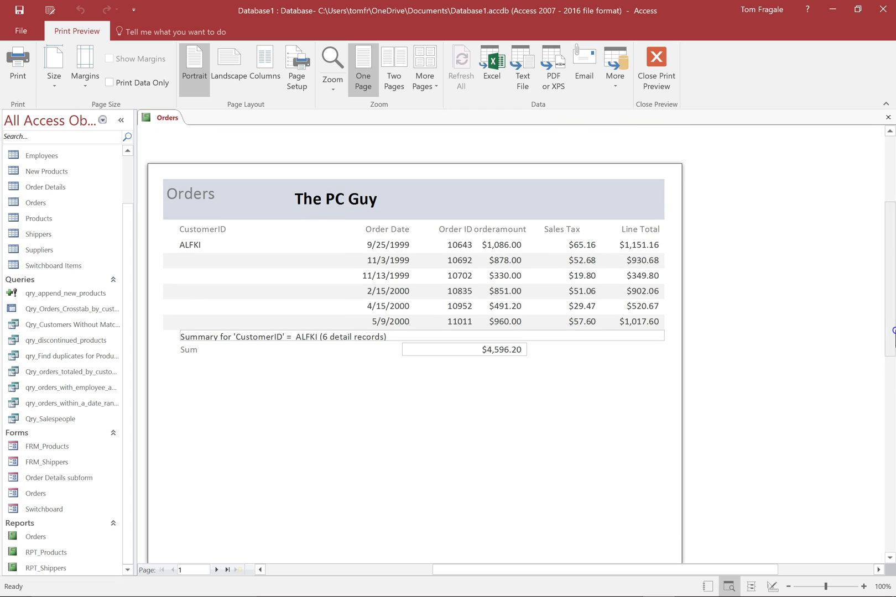
left_click(216, 570)
left_click(216, 570)
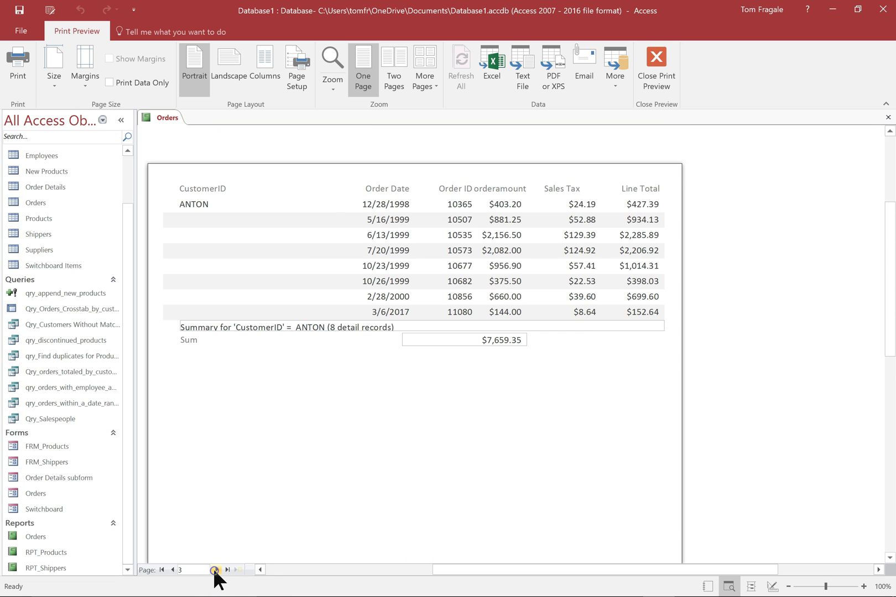
left_click(216, 570)
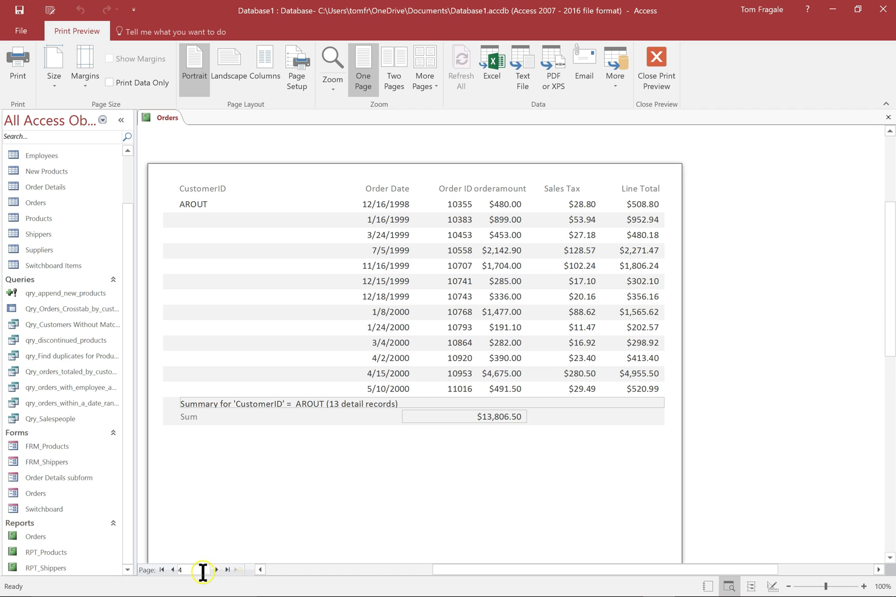
left_click(163, 569)
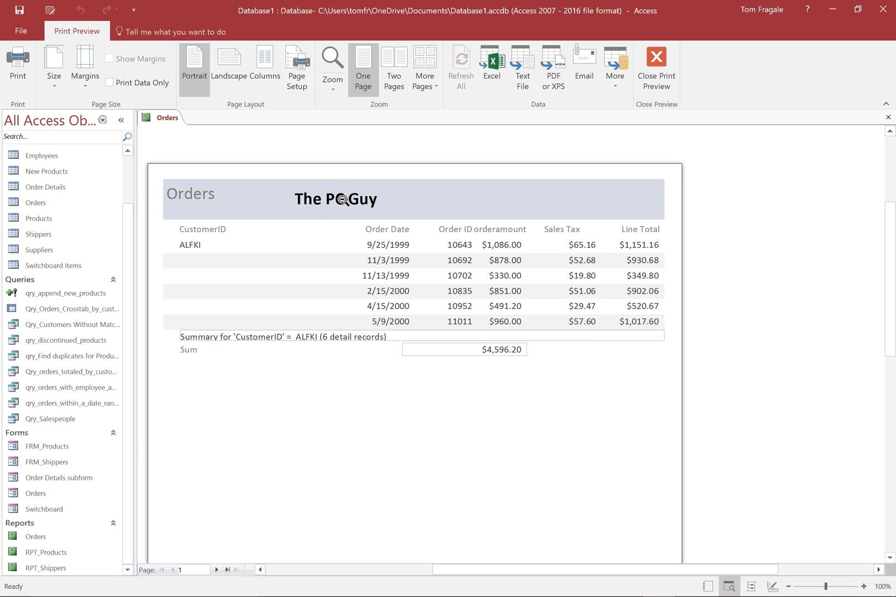
Step: In Design View, enlarge the Page Header section to about 1 inch and move the column heading labels to its lower edge
right_click(167, 117)
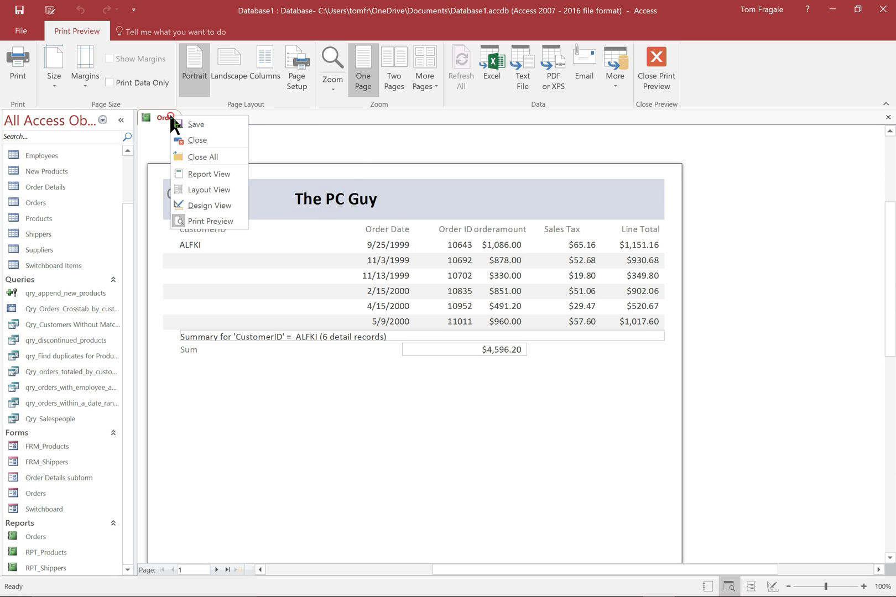
left_click(189, 206)
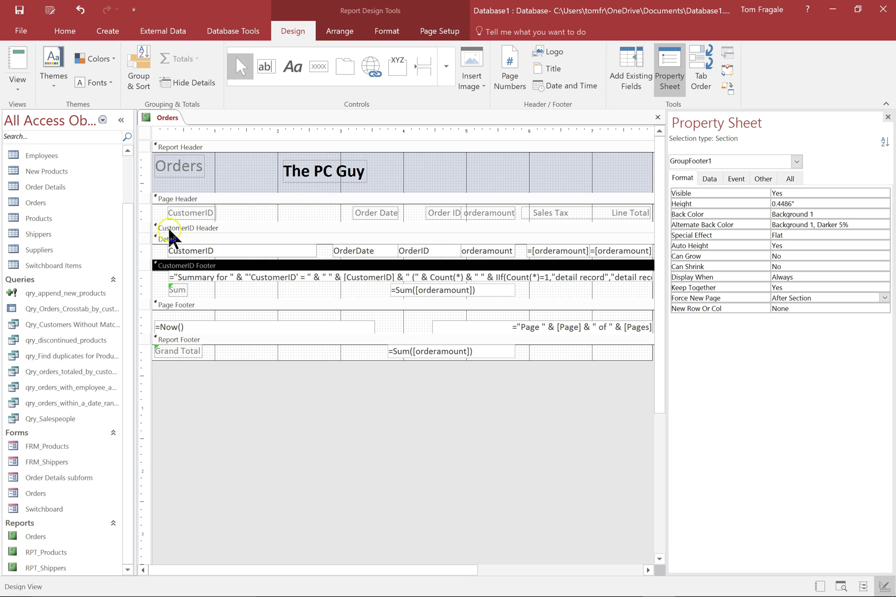
left_click_drag(162, 221, 172, 263)
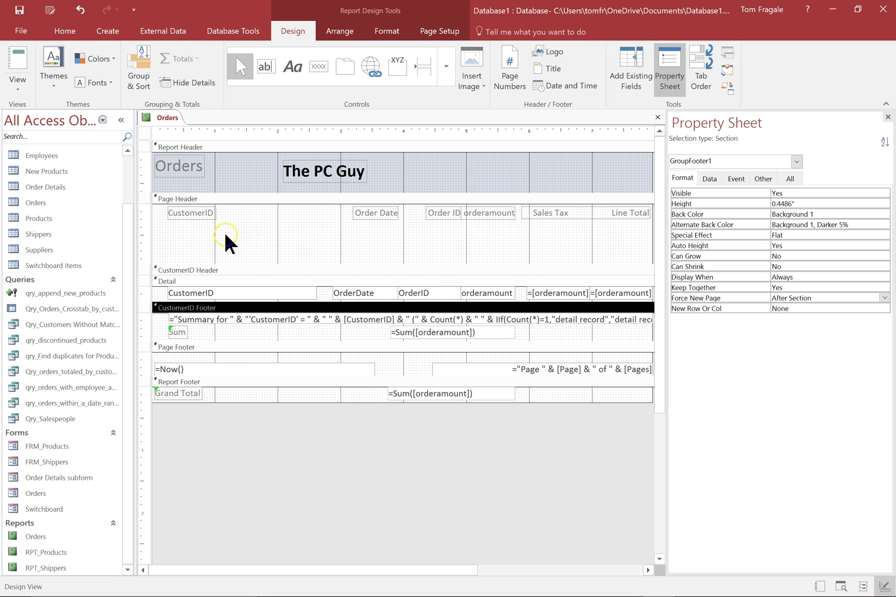
left_click(144, 212)
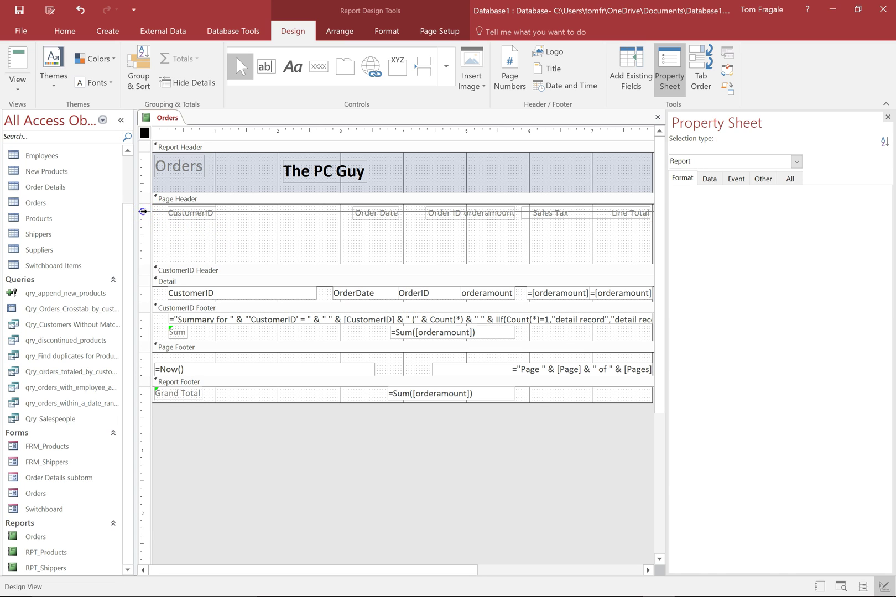
left_click_drag(185, 214, 186, 254)
Step: Move the Orders title and The PC Guy label into the Page Header, and collapse the empty Report Header to zero height
left_click_drag(194, 185, 200, 223)
left_click_drag(326, 178, 361, 217)
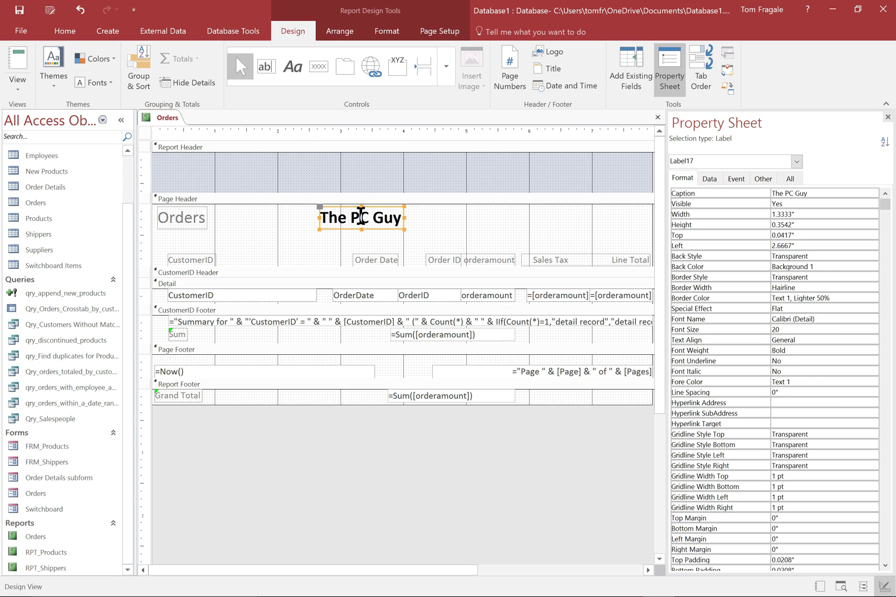
left_click_drag(244, 191, 244, 154)
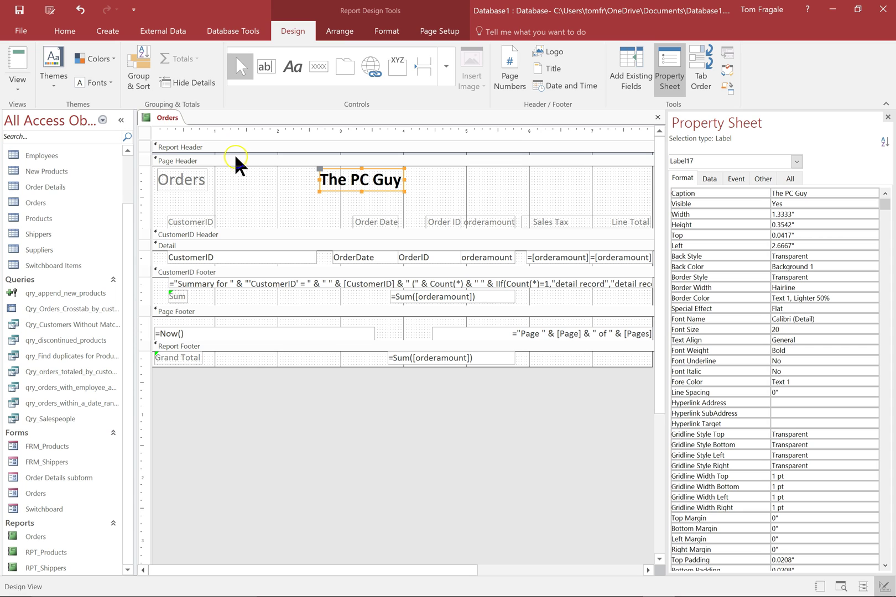
left_click_drag(234, 152, 236, 148)
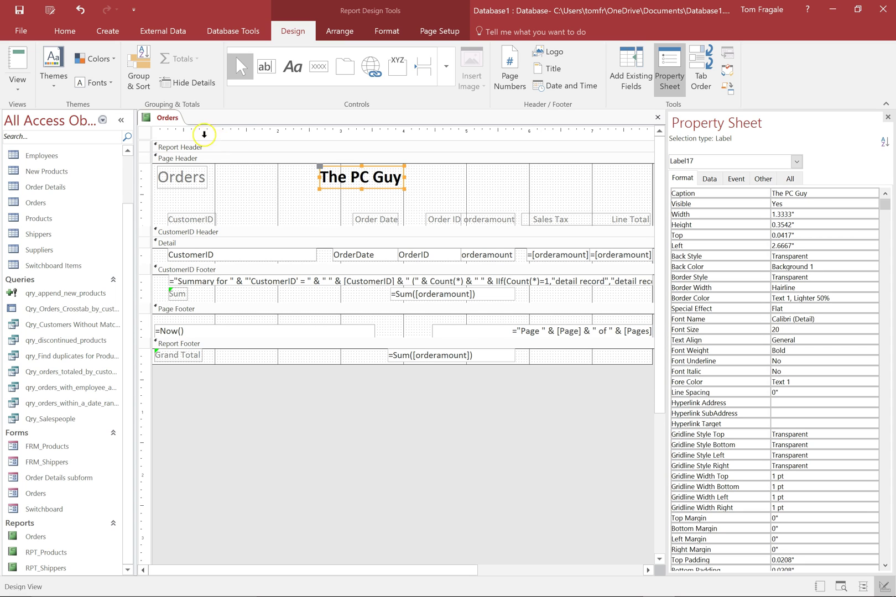
Step: Show the report in Print Preview and go through pages 1 to 10 to check the titles on every page
right_click(171, 123)
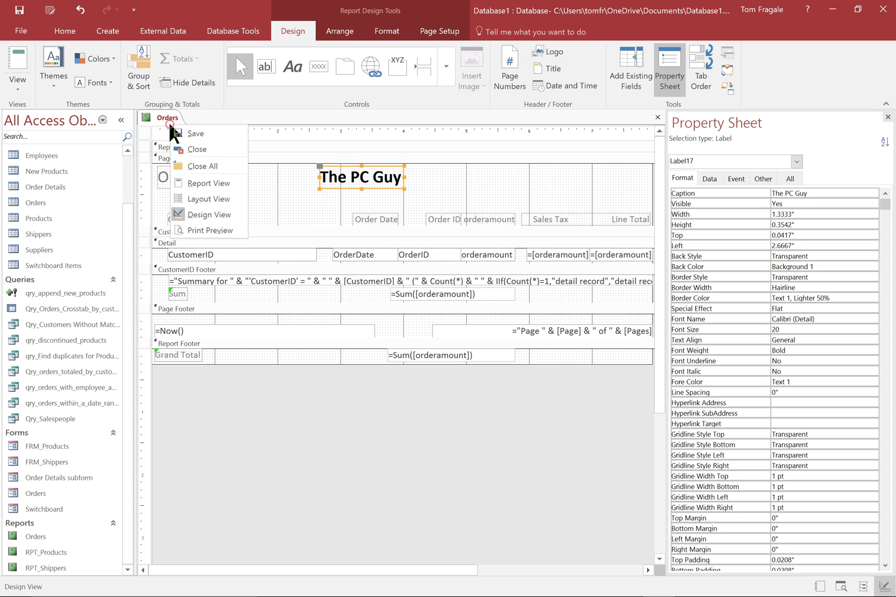
left_click(204, 230)
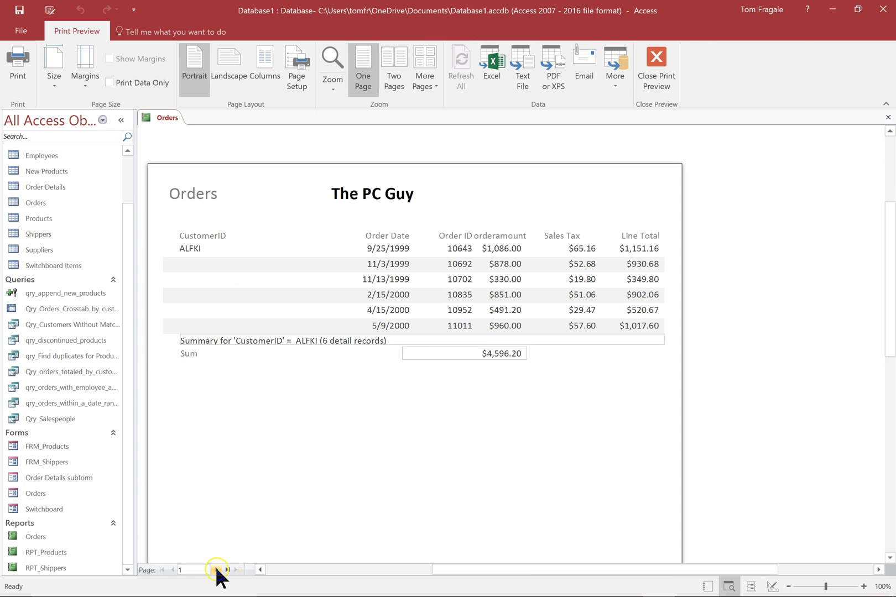
left_click(215, 569)
left_click(215, 570)
left_click(214, 569)
left_click(215, 570)
left_click(214, 570)
left_click(215, 570)
left_click(215, 570)
left_click(214, 569)
left_click(214, 570)
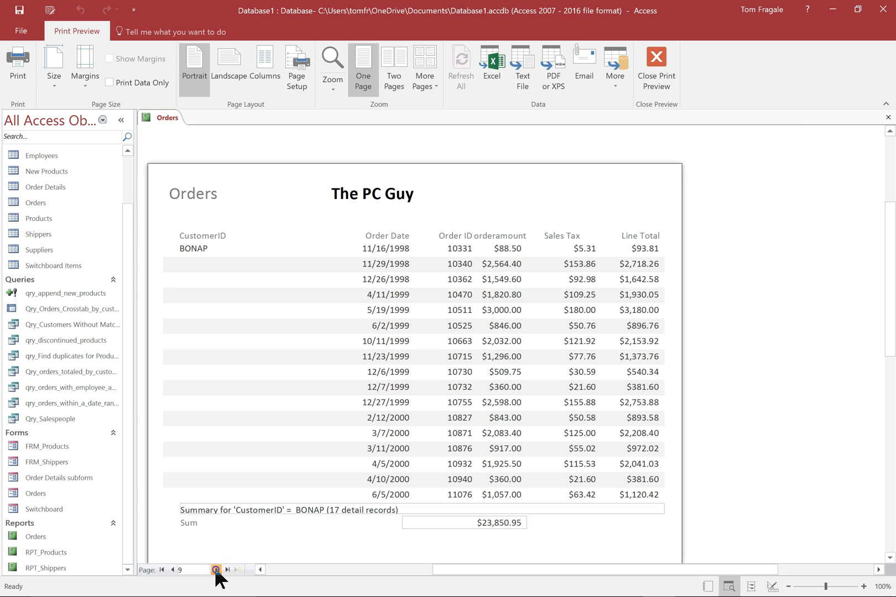
left_click(216, 570)
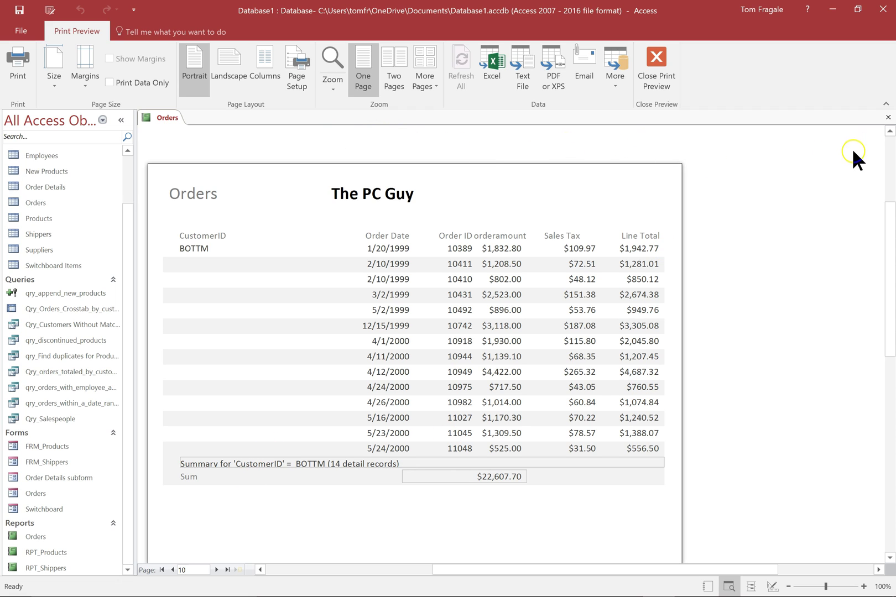
Step: Close the Orders report, saving its design changes, and reopen it in Design View
left_click(888, 118)
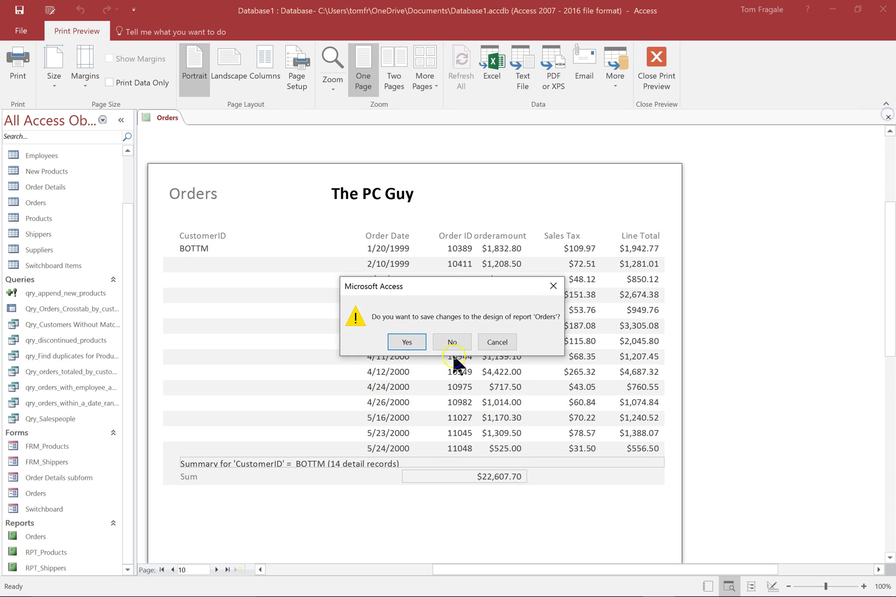
left_click(405, 342)
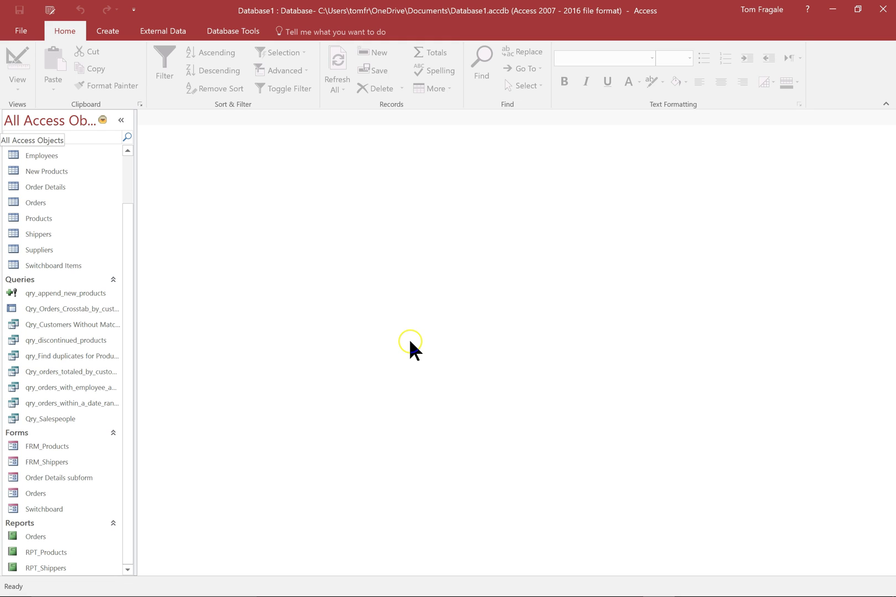
right_click(53, 531)
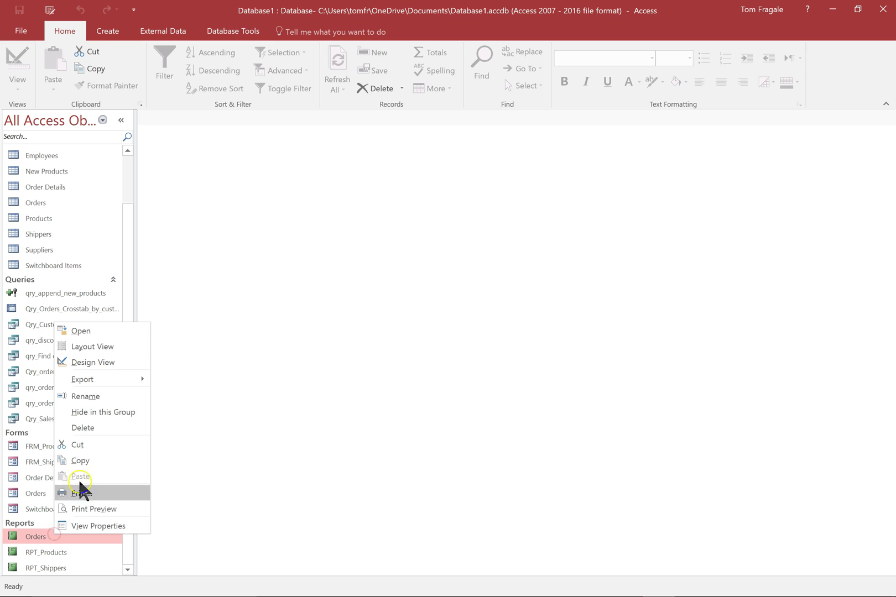
left_click(94, 362)
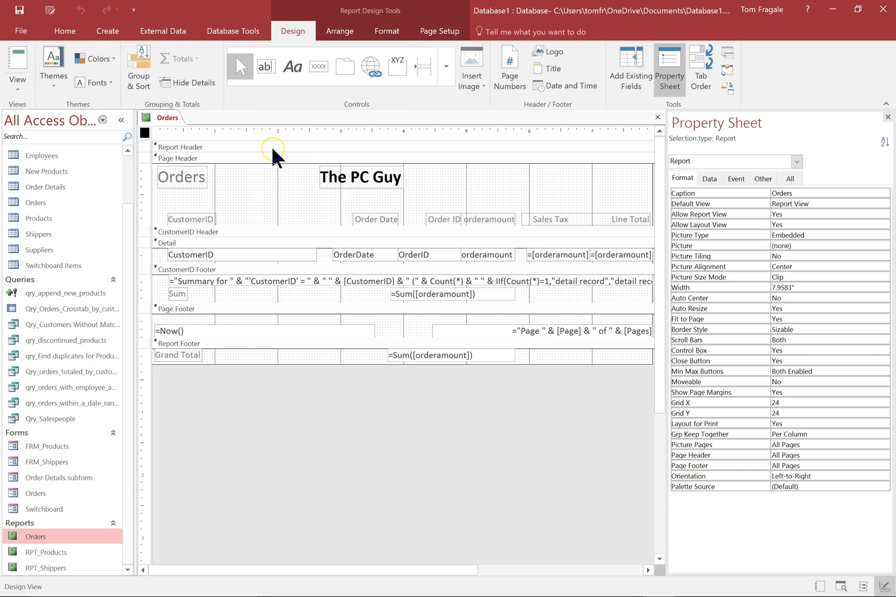
Step: Examine the first customer's order lines in Print Preview and return to Design View
right_click(168, 116)
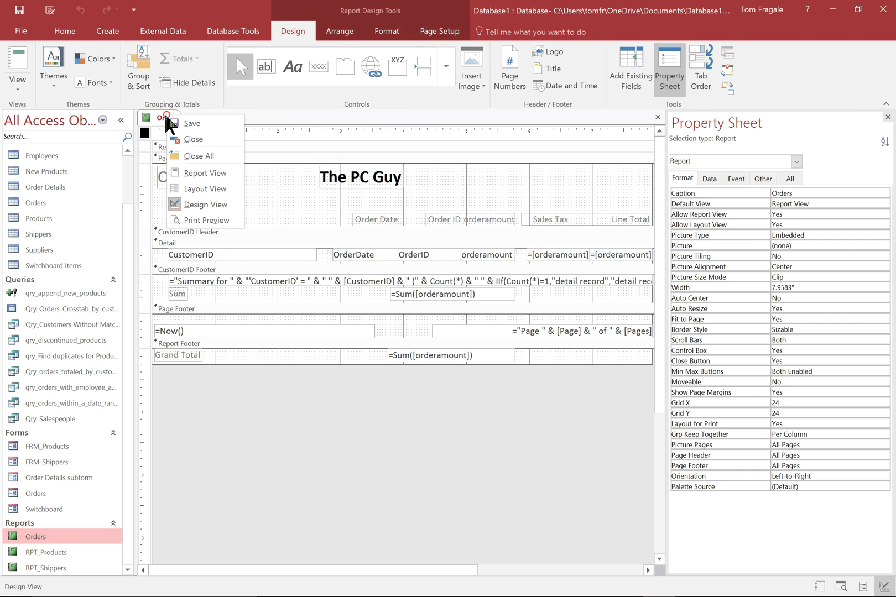
left_click(195, 221)
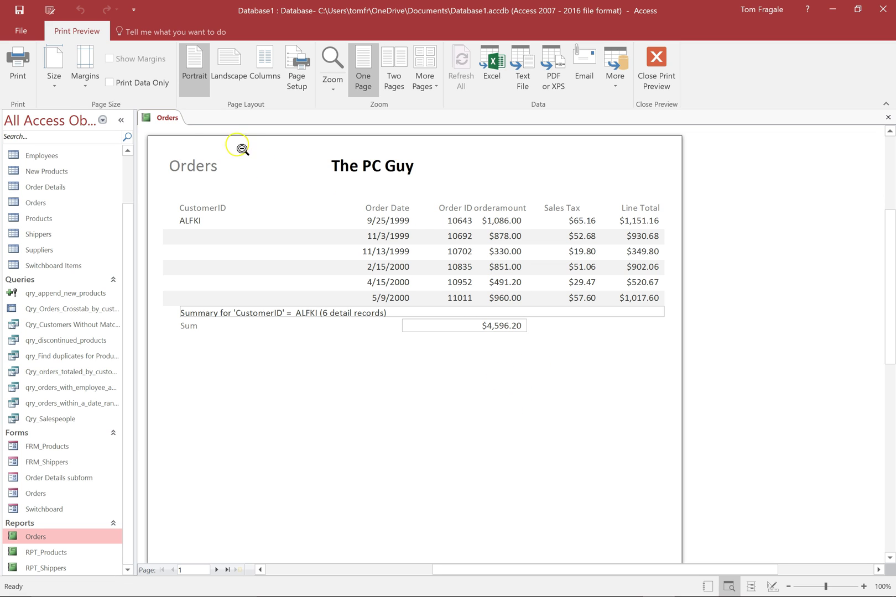
right_click(170, 118)
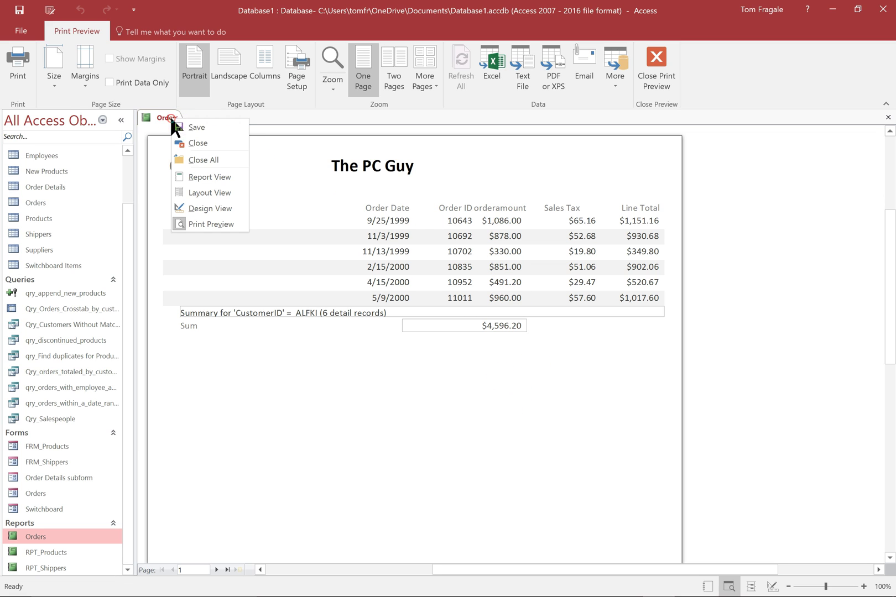
left_click(195, 204)
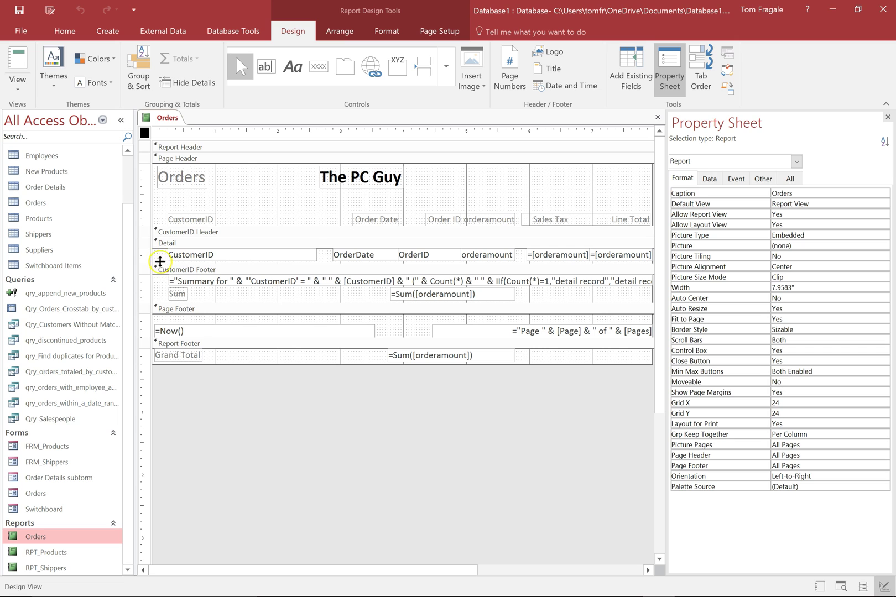
Step: Enlarge the Detail section to about 1.2 inches and insert a Subform/Subreport control just below the OrderID field
left_click_drag(160, 265, 163, 323)
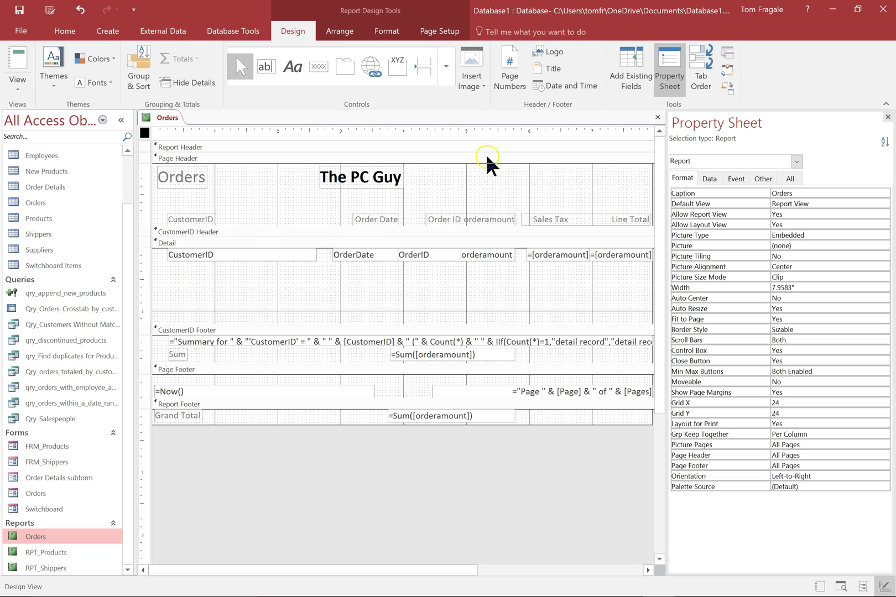
left_click(447, 76)
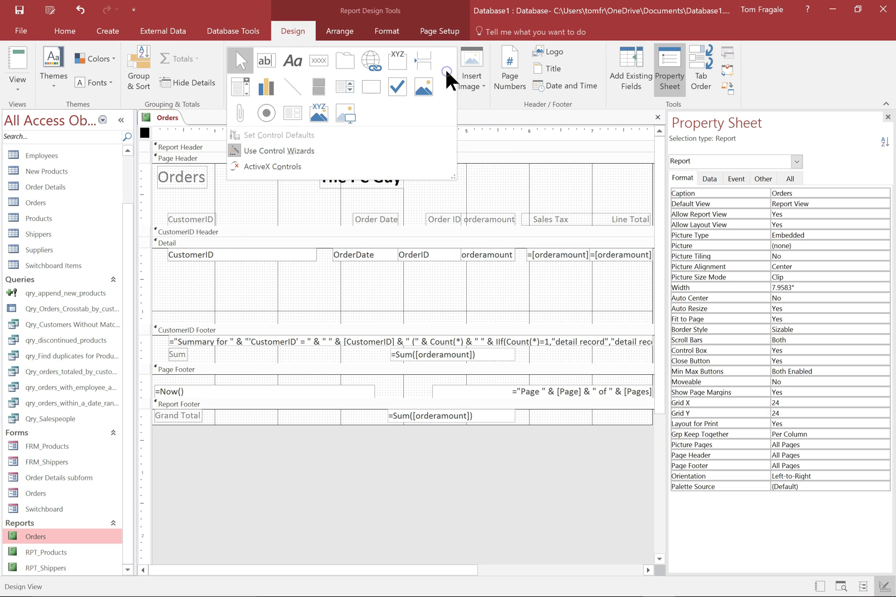
left_click(297, 111)
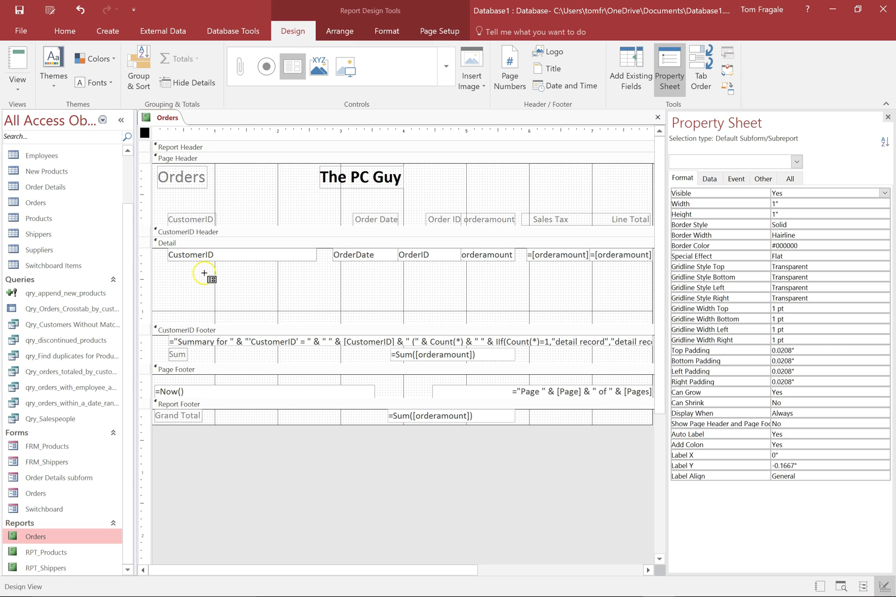
left_click(399, 270)
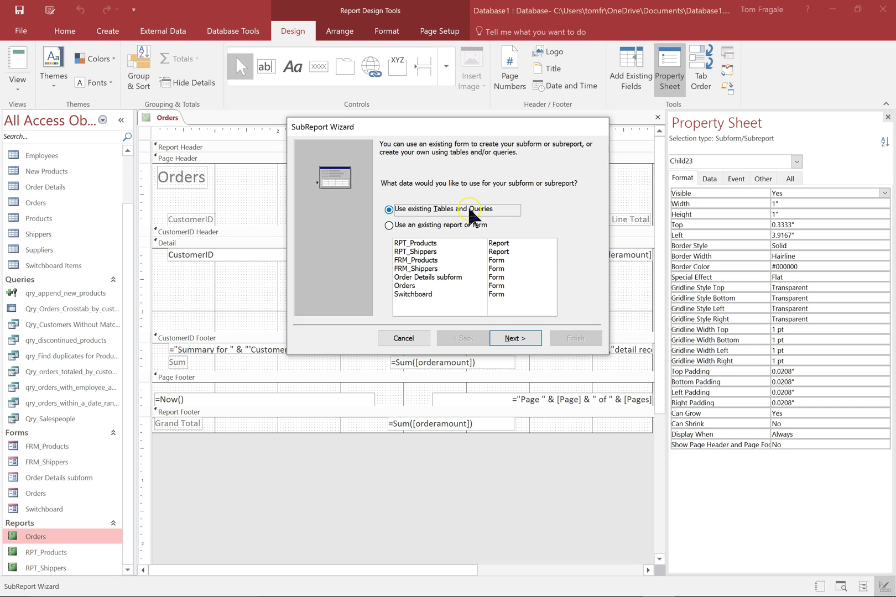
Step: Base the subreport on existing tables and queries, including all fields of the Order Details table
left_click(507, 335)
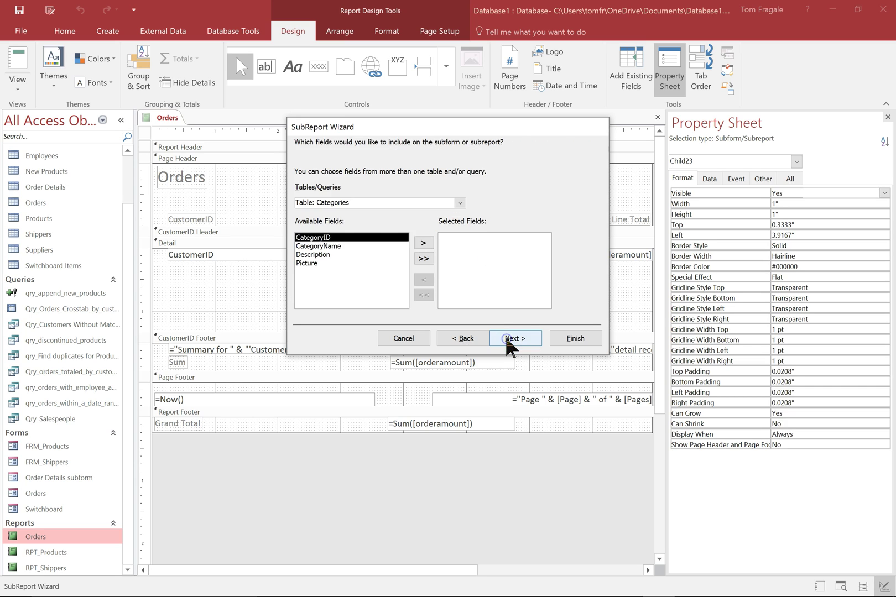
left_click(459, 203)
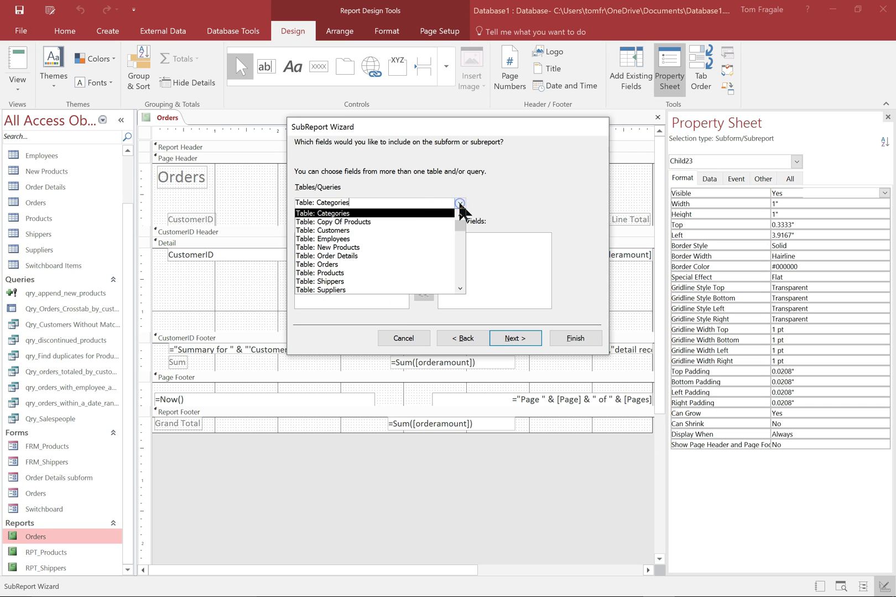
left_click(362, 256)
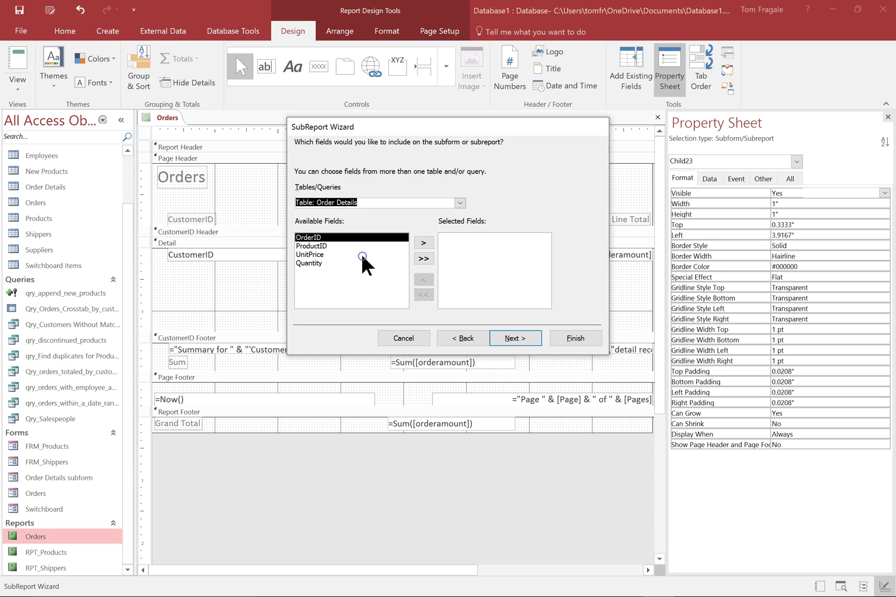
left_click(424, 259)
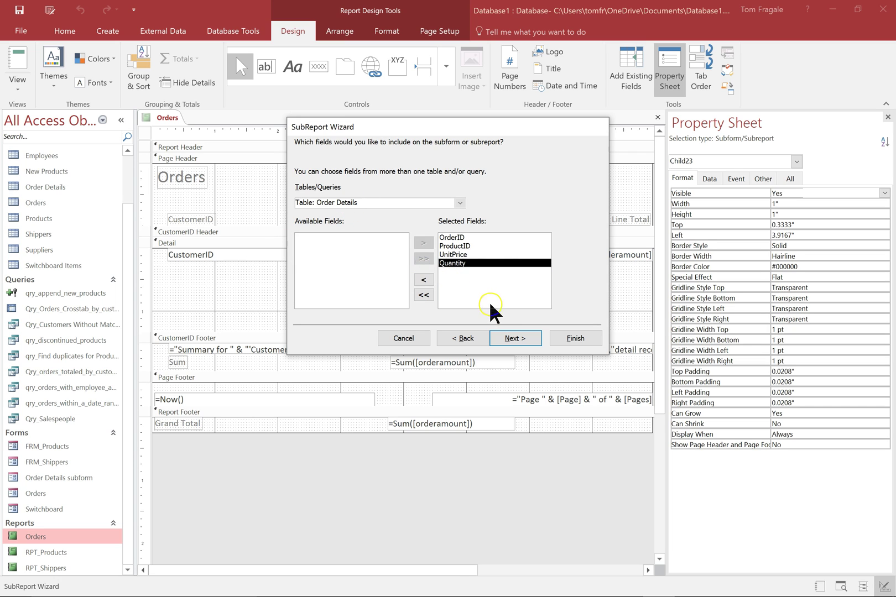
Step: Link the subreport with "Show Order Details for each record in Orders using OrderID" and finish the wizard with the default name
left_click(509, 339)
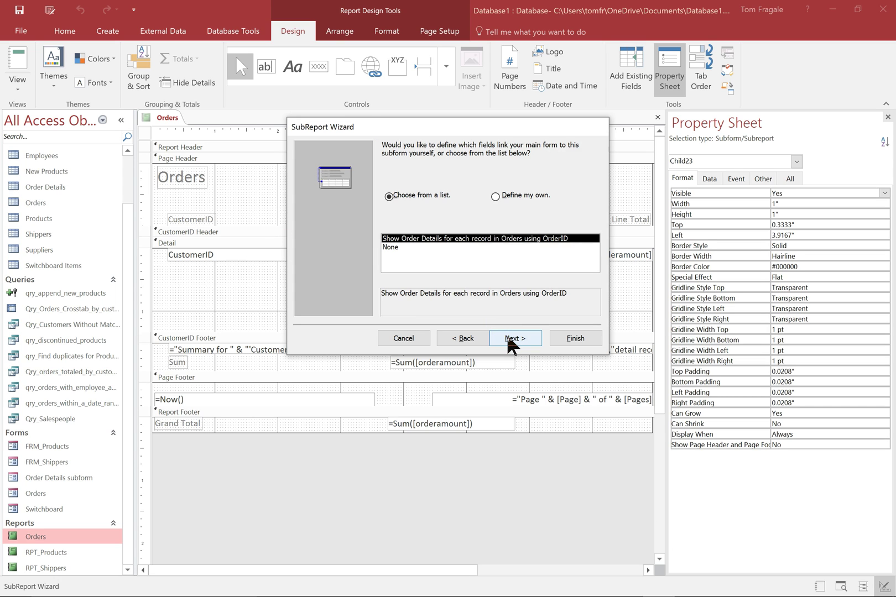
left_click(476, 244)
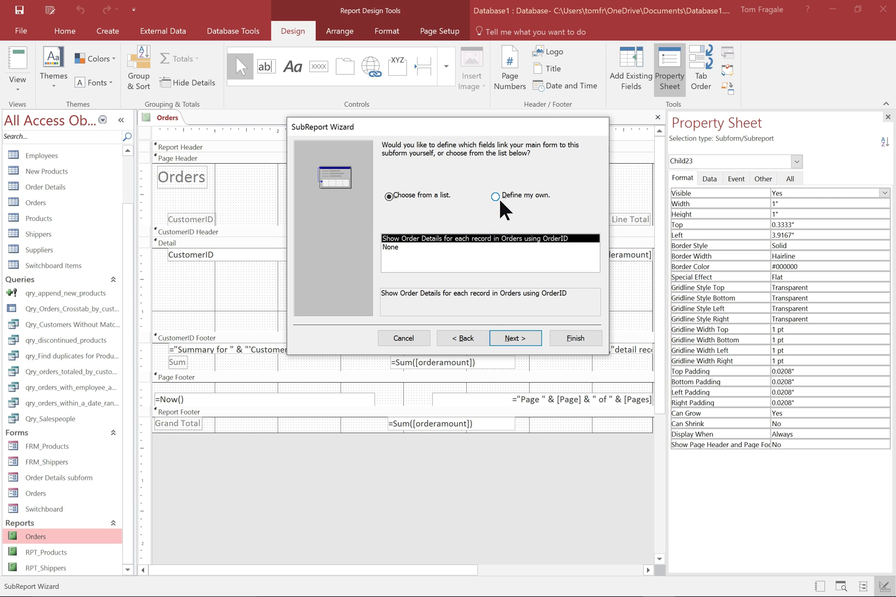
left_click(516, 339)
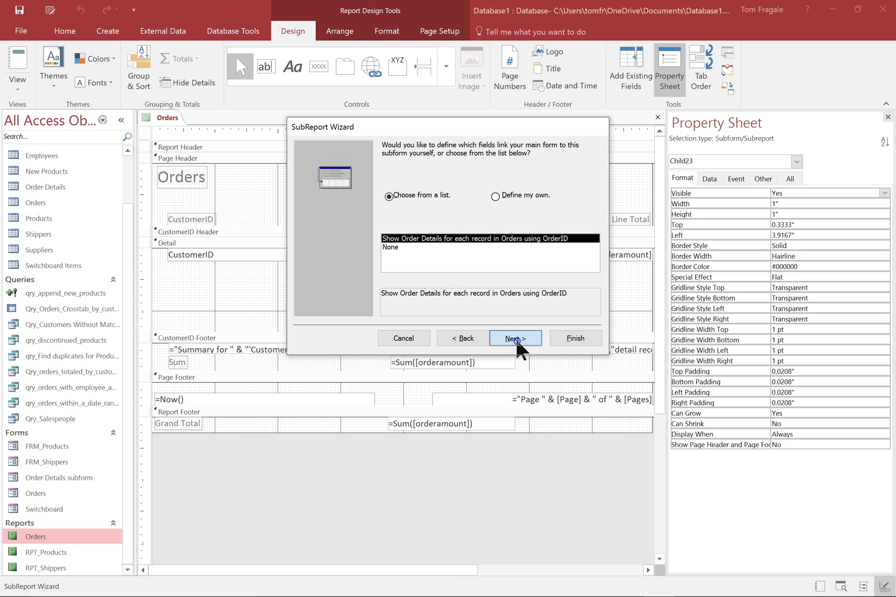
left_click(567, 339)
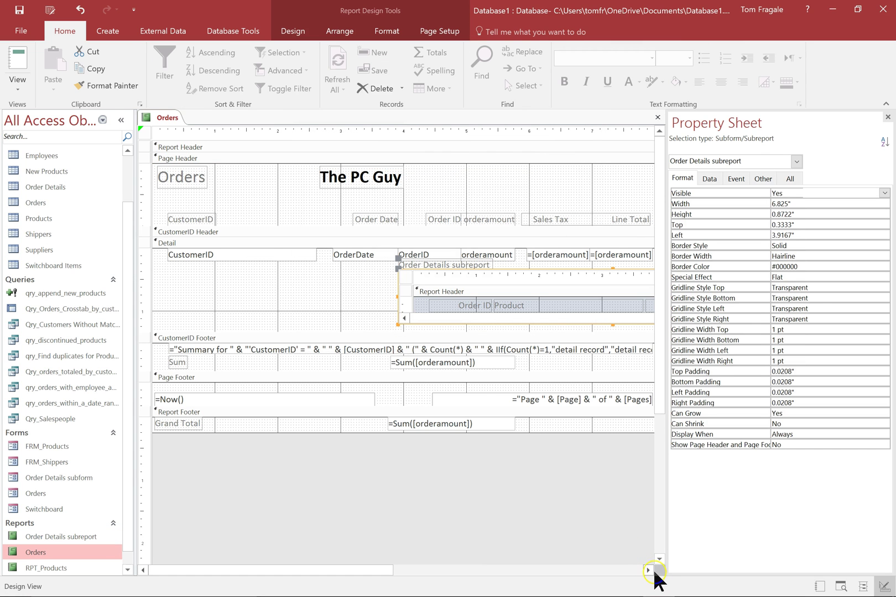
Step: Move the Order Details subreport left within the Detail section, to about 1.125 inches from the report's left edge
left_click(647, 570)
left_click(647, 570)
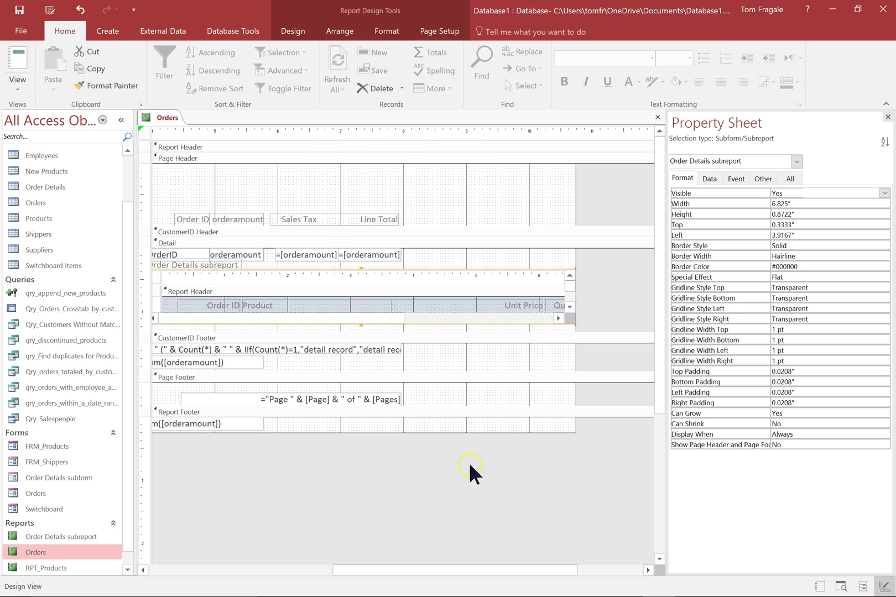
left_click_drag(409, 571, 276, 570)
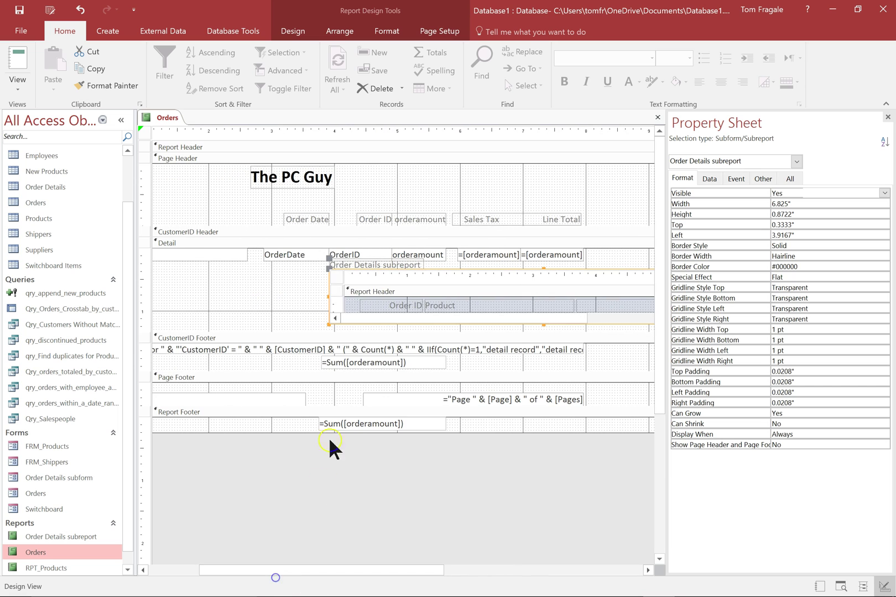
left_click(337, 275)
left_click(294, 274)
left_click(327, 277)
left_click(331, 263)
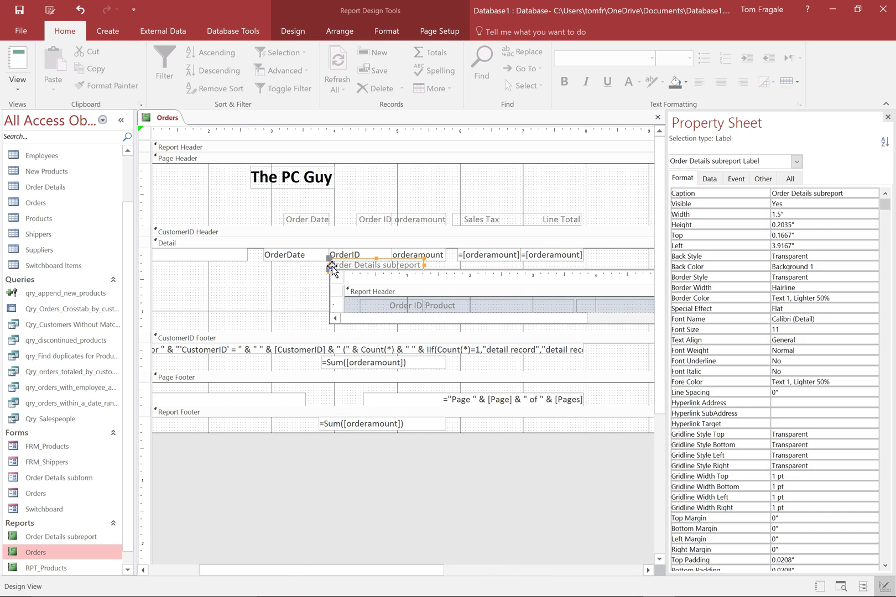
left_click(331, 276)
left_click(330, 275)
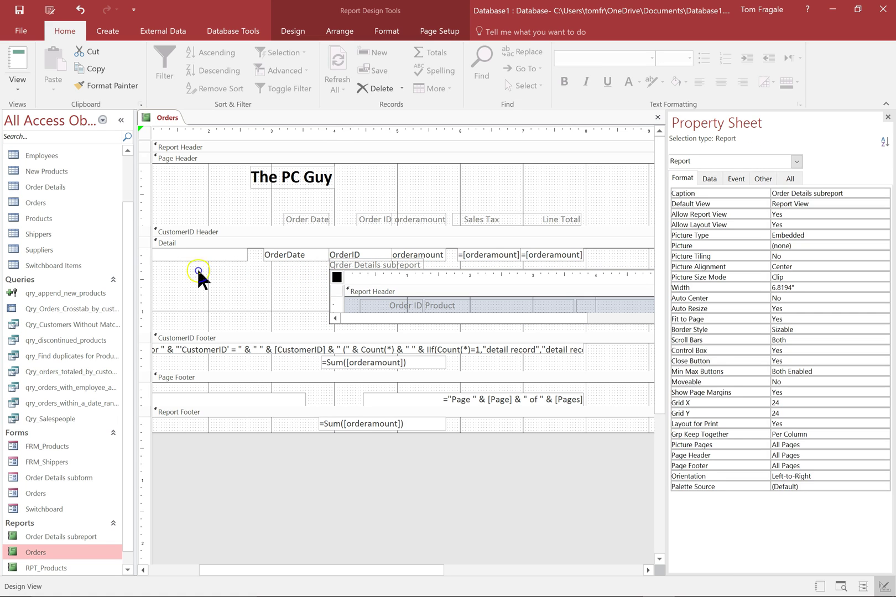
left_click(332, 269)
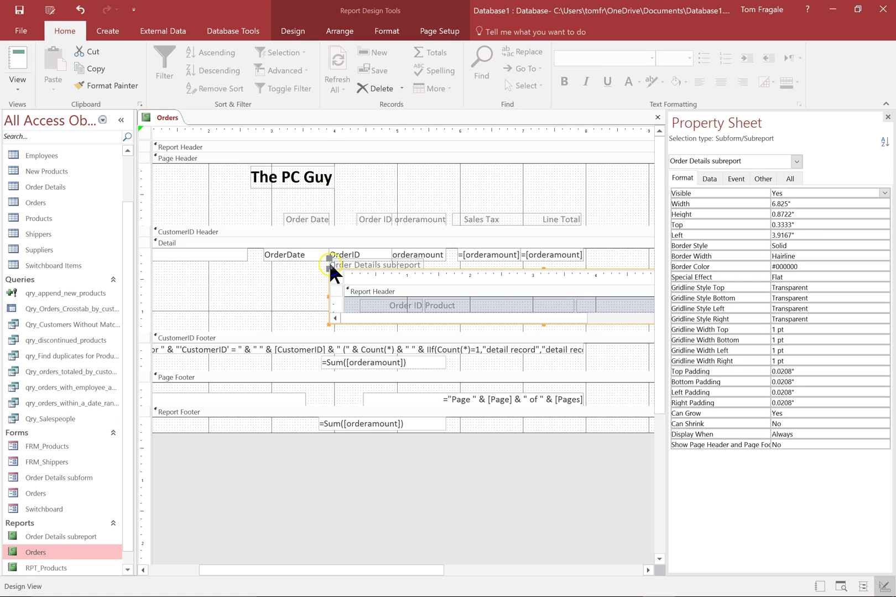
left_click_drag(330, 270, 175, 273)
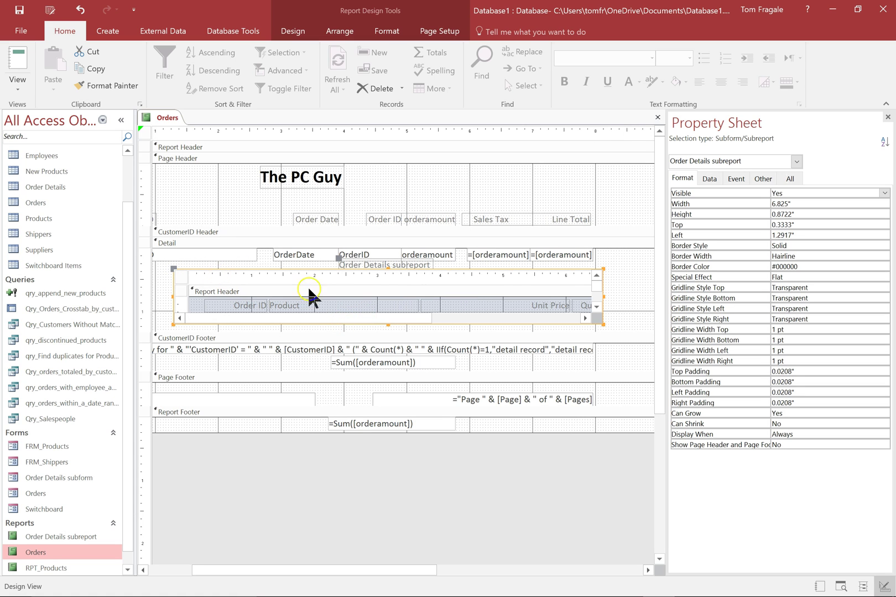
left_click_drag(174, 269, 163, 269)
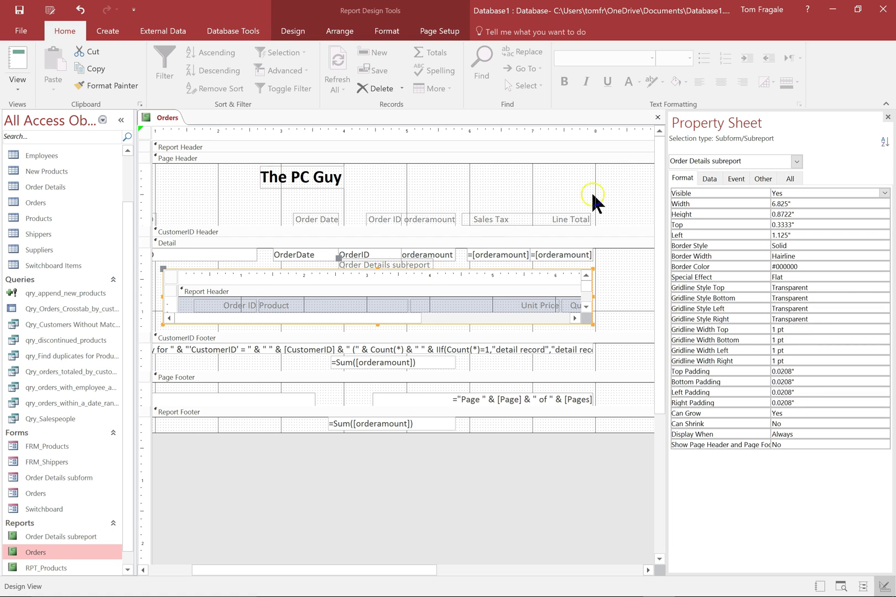
Step: Narrow the Orders report to about 8 inches so its right edge sits just beyond the subreport
left_click(648, 570)
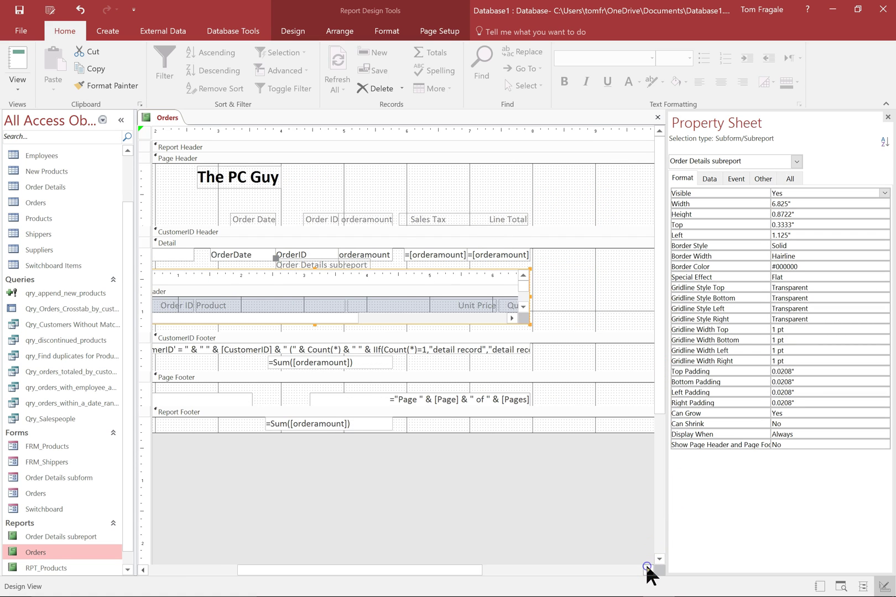
left_click(648, 570)
left_click_drag(578, 186, 406, 188)
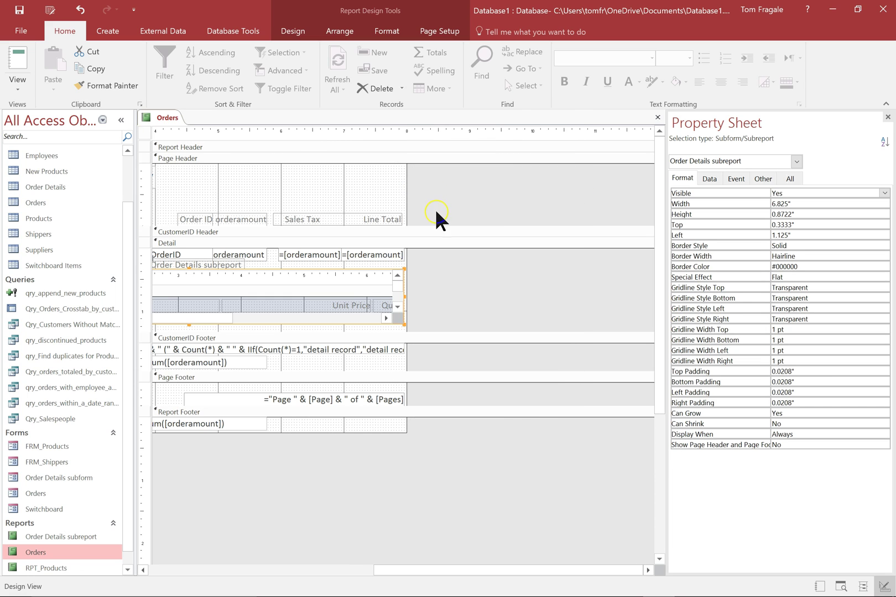
Step: Examine the order lines and page width of the Orders report's first two pages in Print Preview
right_click(168, 116)
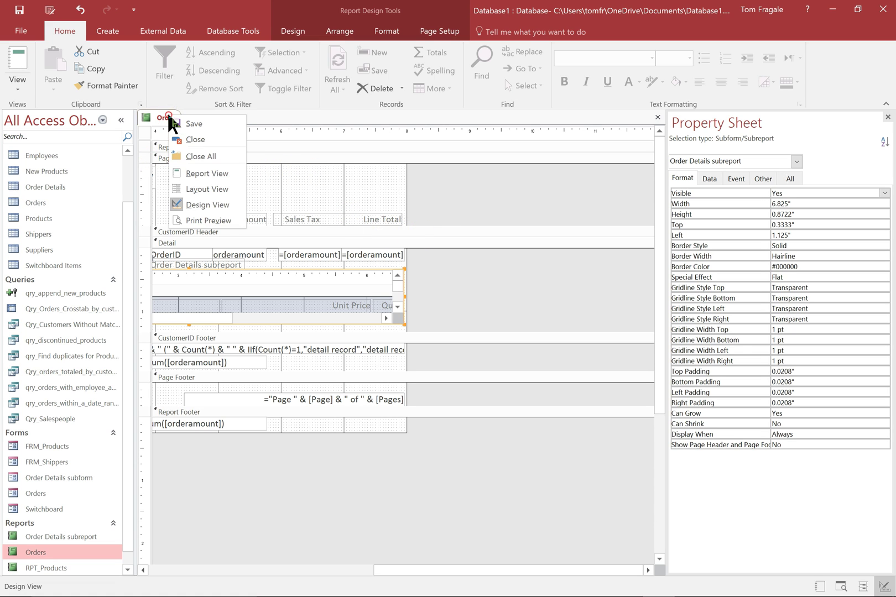
left_click(183, 221)
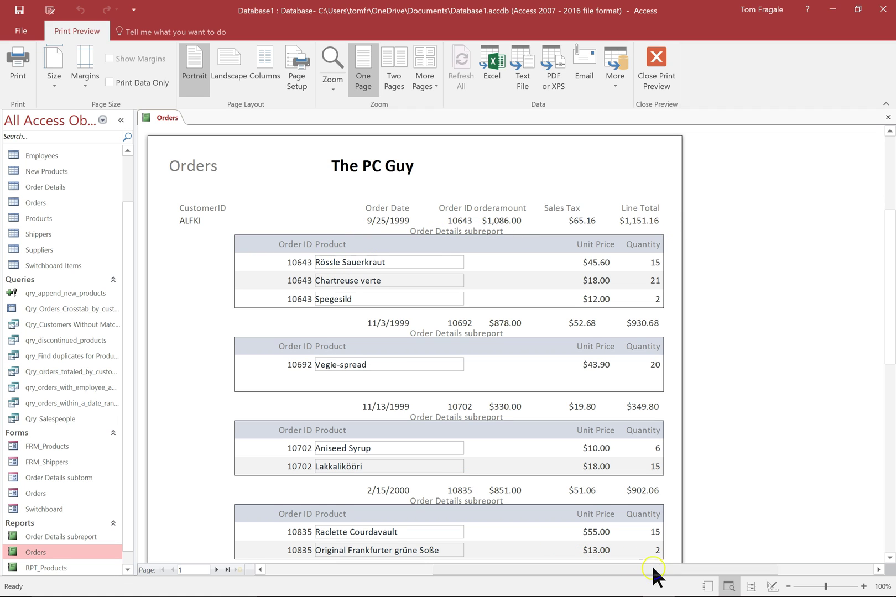
left_click(879, 569)
left_click(878, 570)
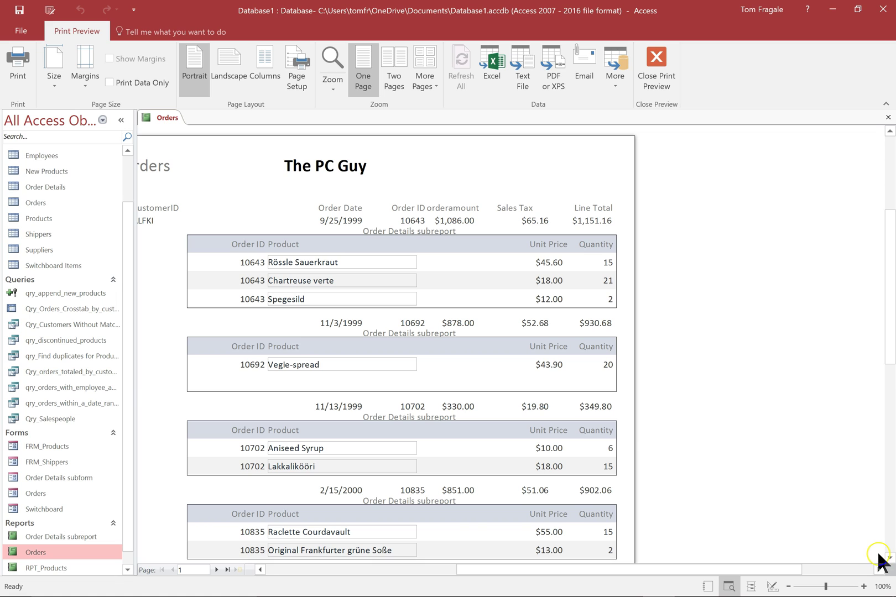
left_click(858, 568)
left_click(216, 570)
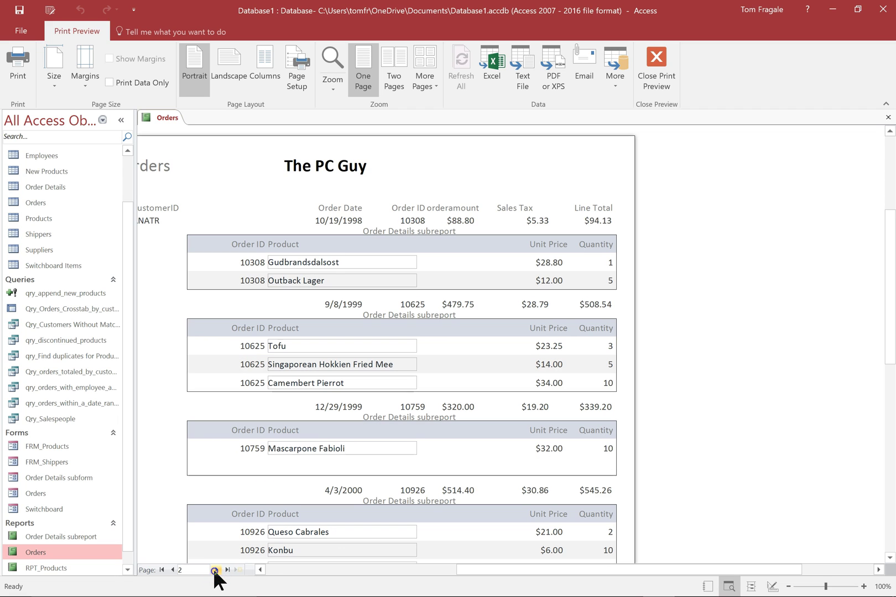
left_click(173, 570)
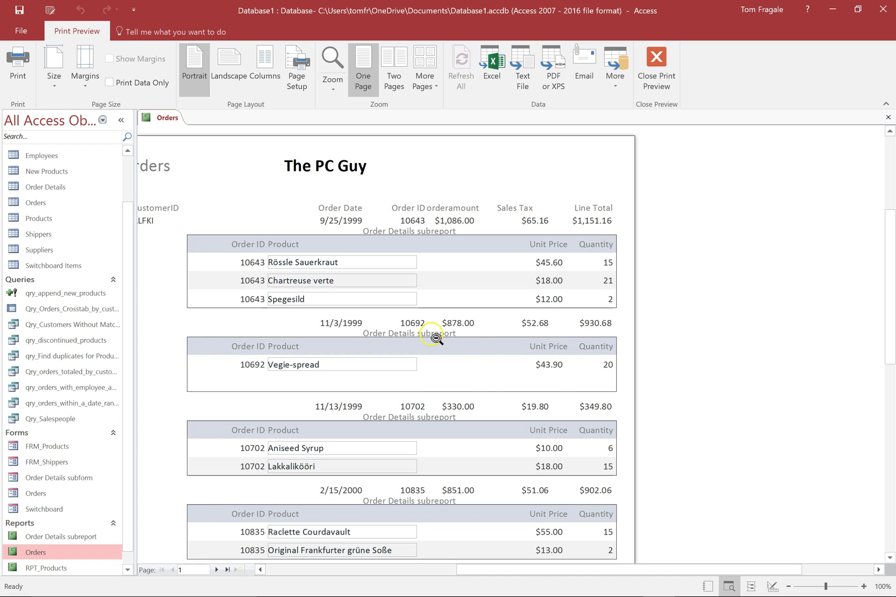
Step: Return to Design View and delete the "Order Details subreport" label above the subreport
right_click(149, 119)
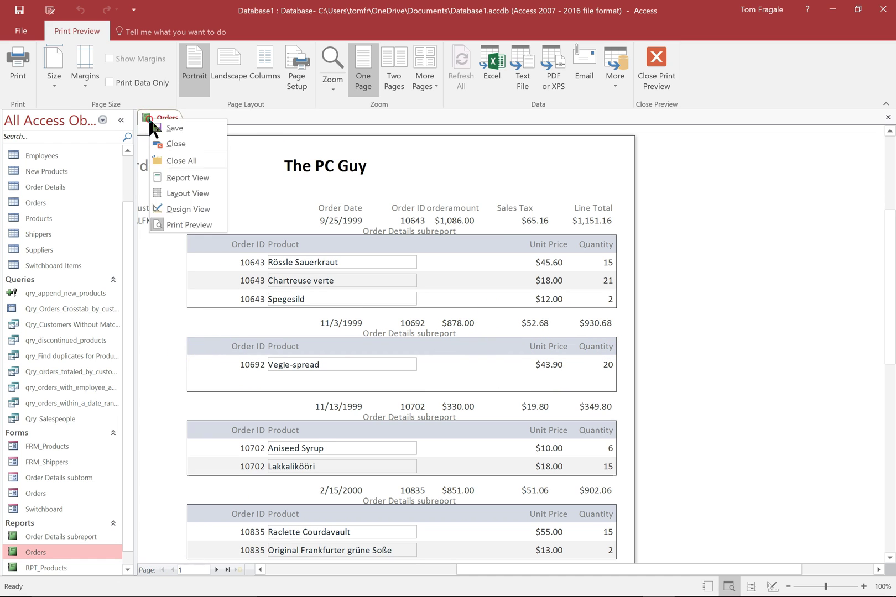
left_click(179, 208)
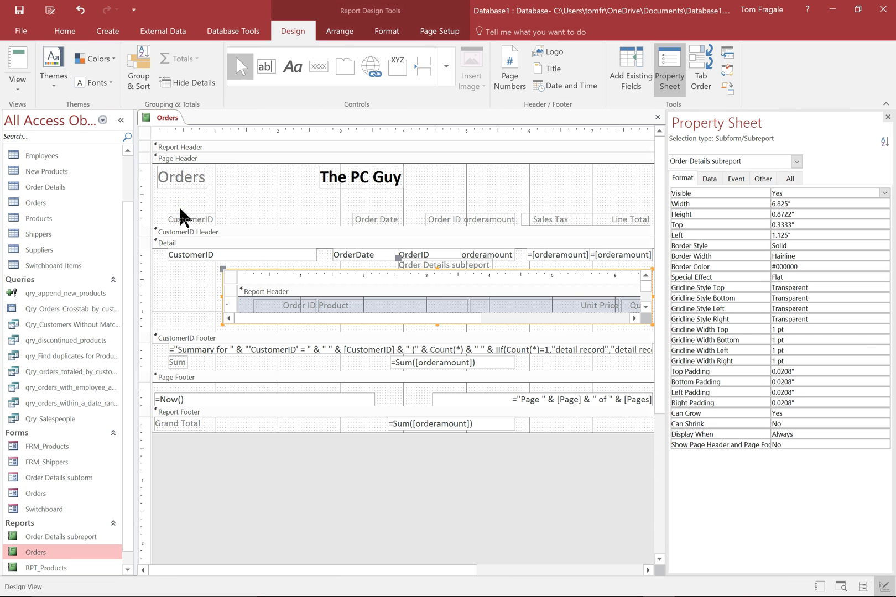
left_click(420, 265)
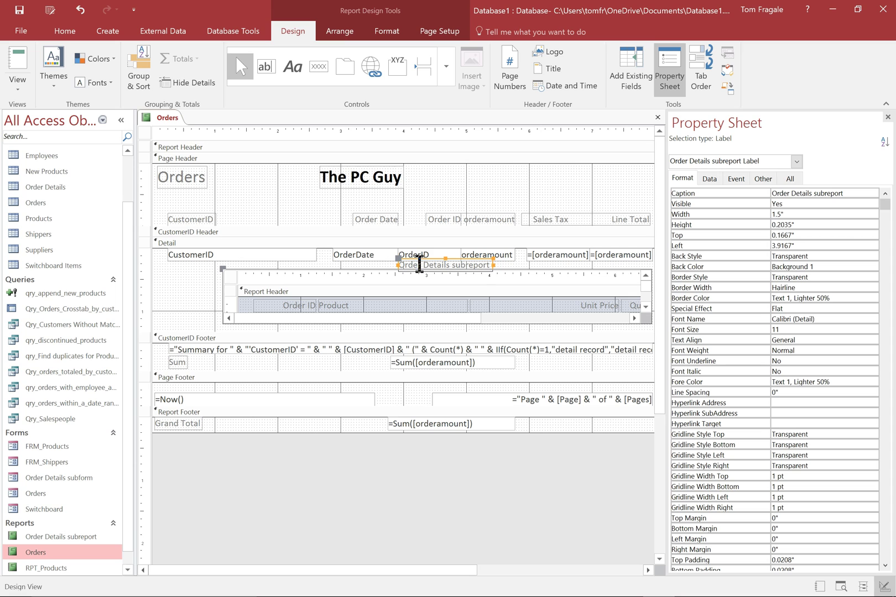
key("ctrl+r")
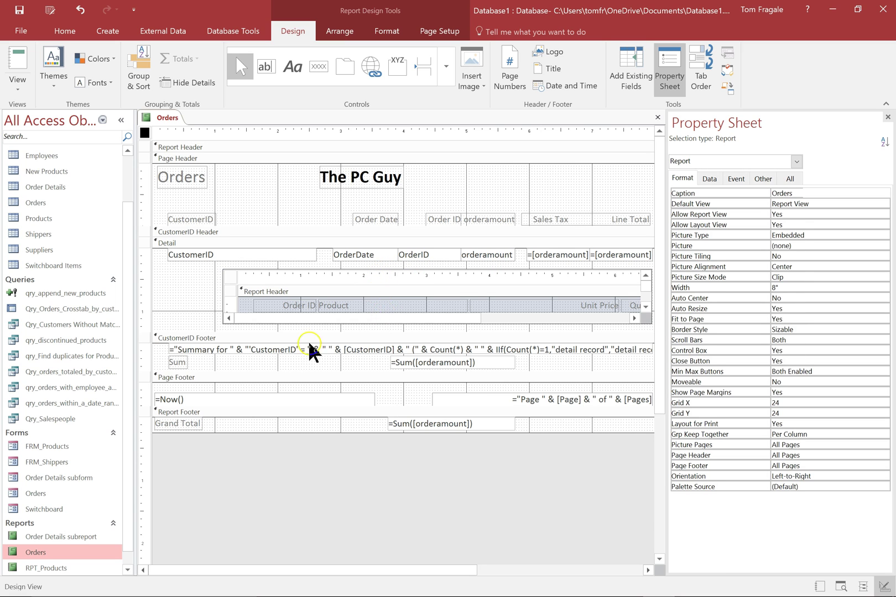
Step: Extend the Detail section slightly and draw a horizontal line about 7.96 inches long below the subreport
left_click(184, 331)
left_click_drag(184, 331, 185, 342)
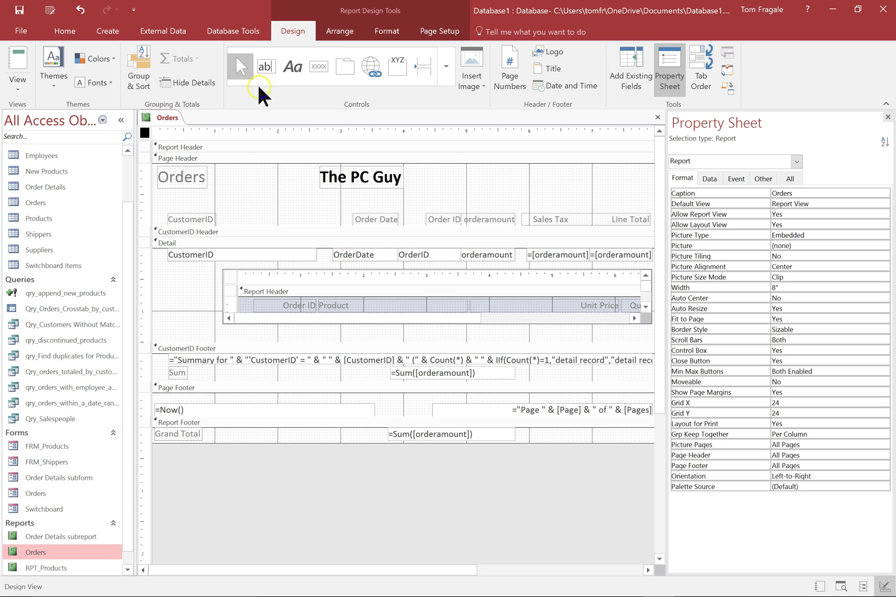
left_click(445, 66)
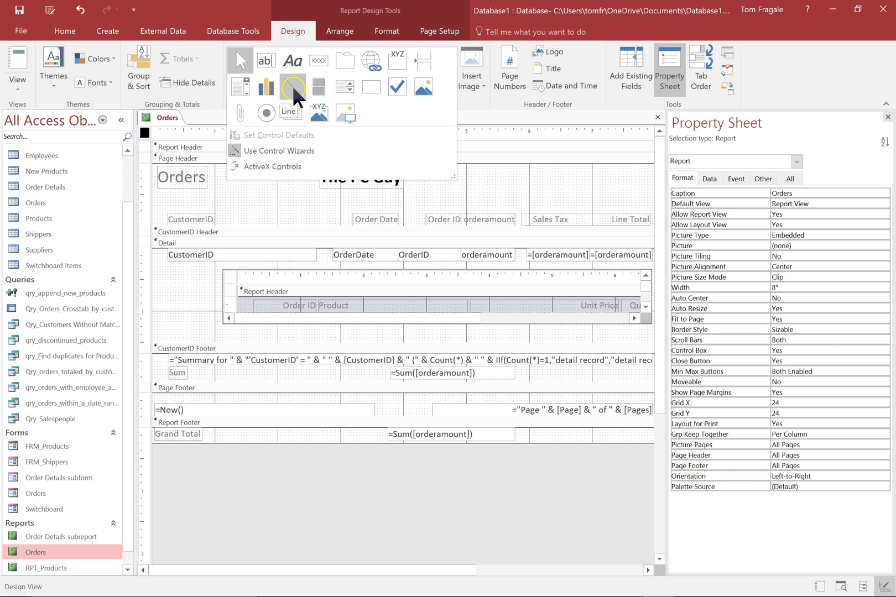
left_click(293, 90)
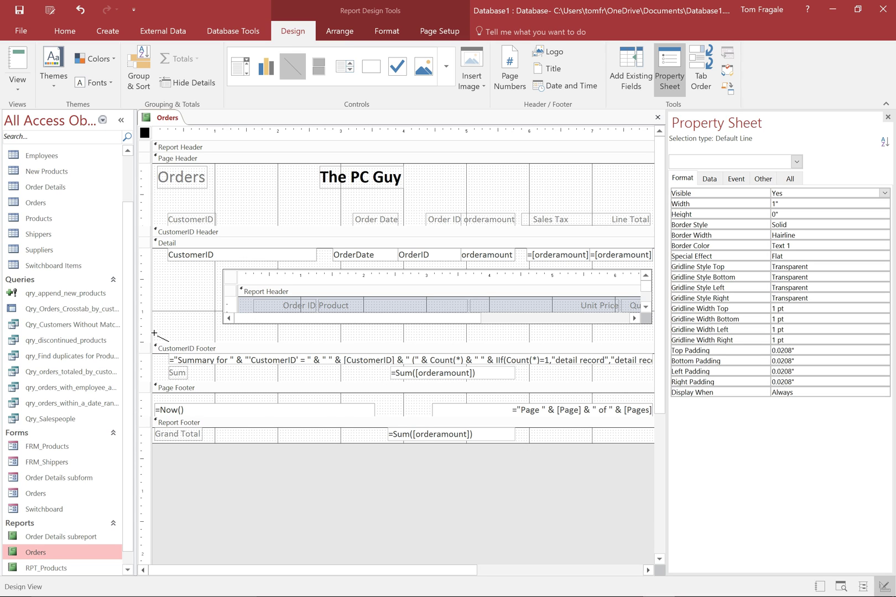
left_click_drag(154, 333, 615, 332)
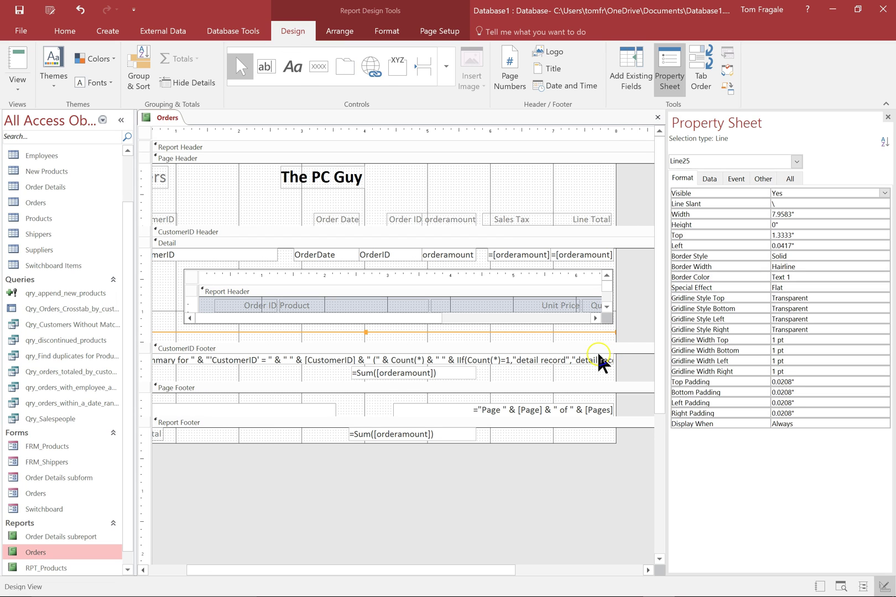
Step: Check the separator lines, order lines and customer summaries in Print Preview, paging forward to page 7
right_click(168, 119)
left_click(195, 224)
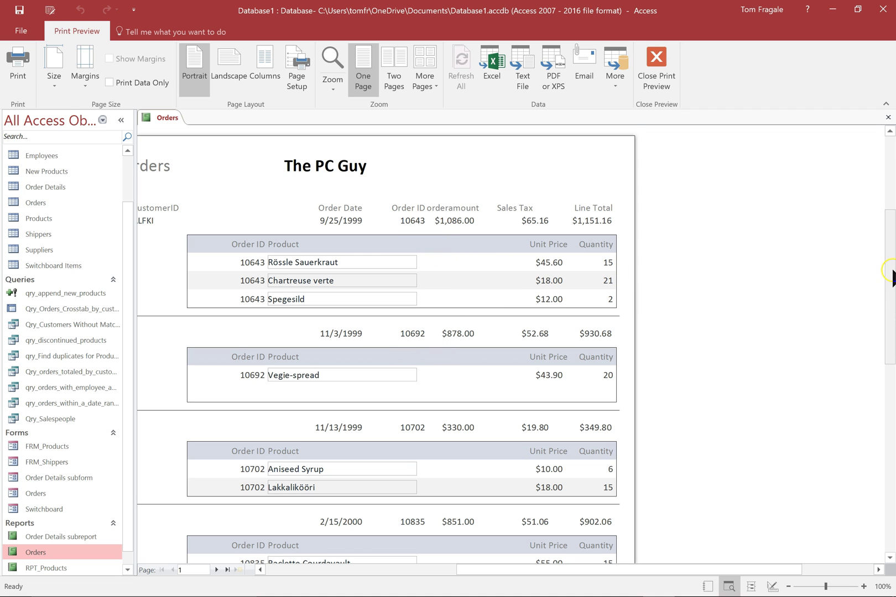
left_click_drag(891, 273, 885, 335)
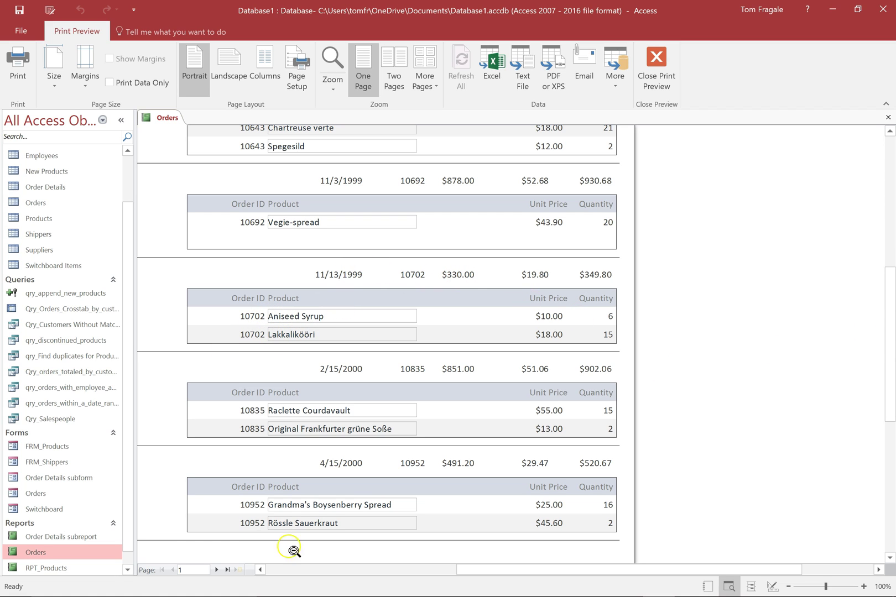
left_click(218, 569)
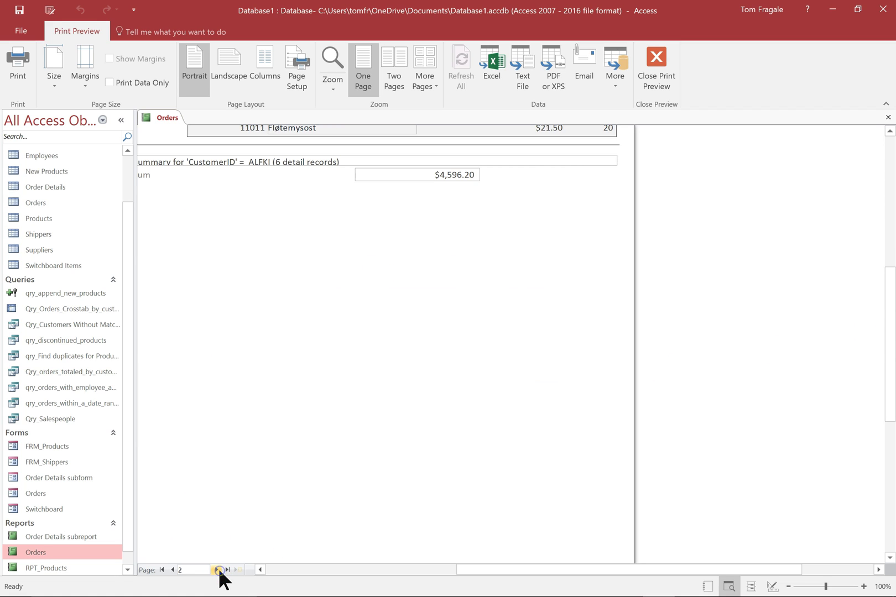
left_click(218, 568)
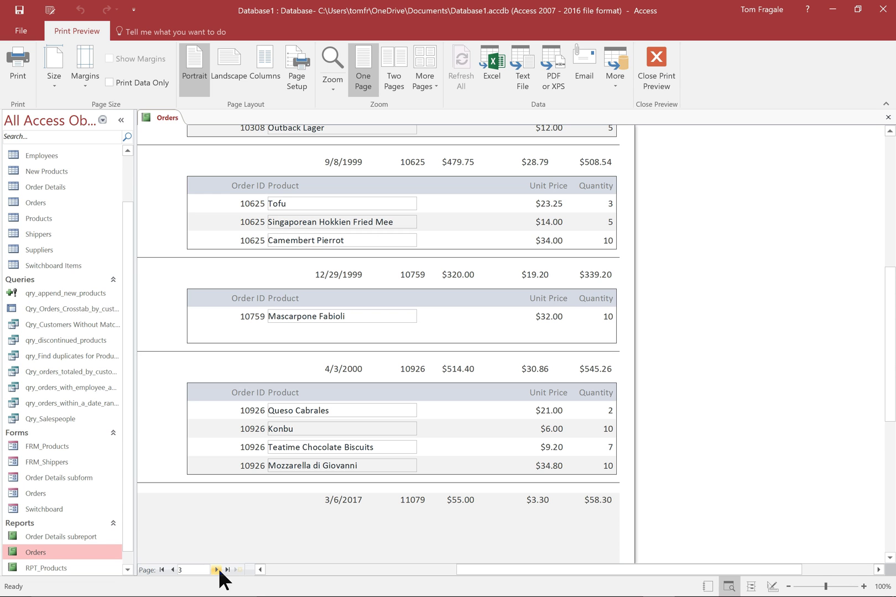
left_click(218, 569)
left_click(219, 569)
left_click(219, 569)
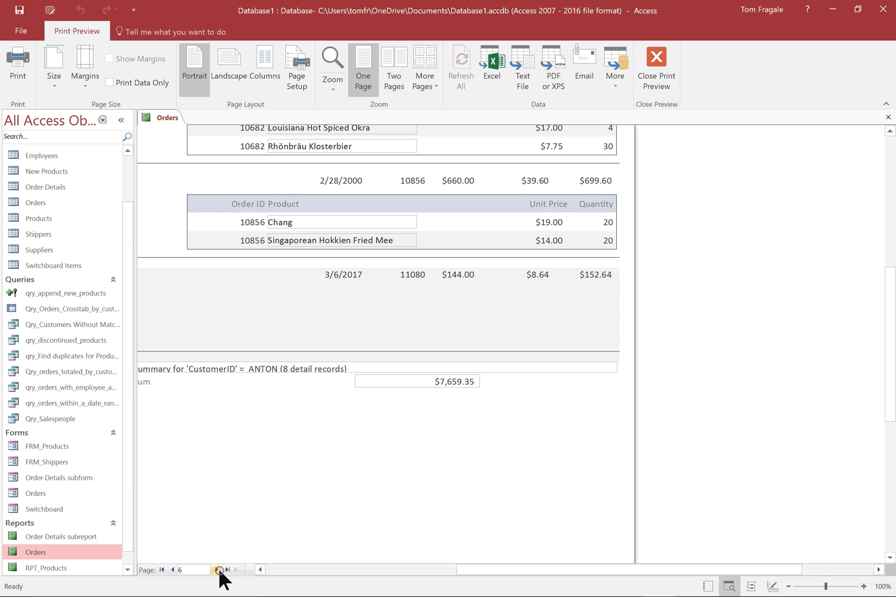
left_click(218, 569)
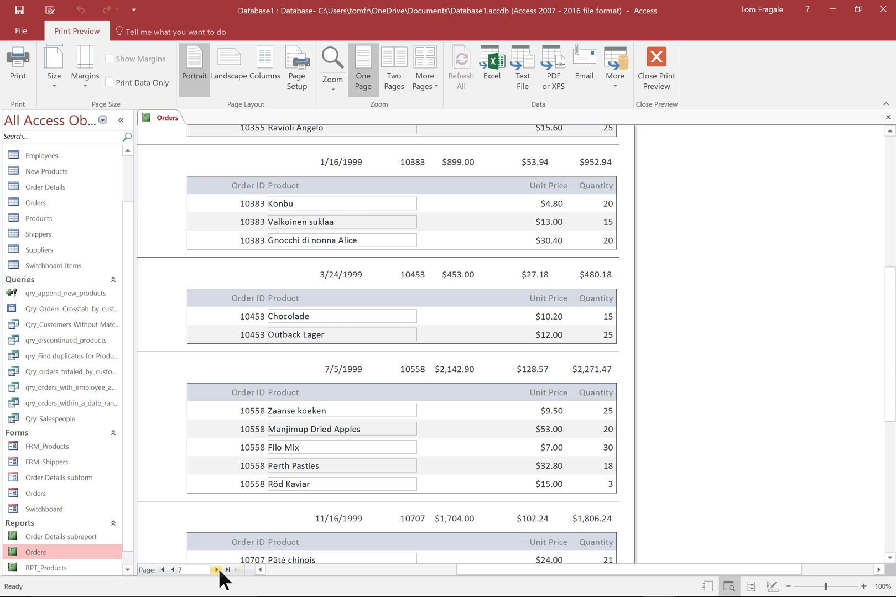
Step: Leave Print Preview and close the Orders report, saving its design changes
left_click(655, 75)
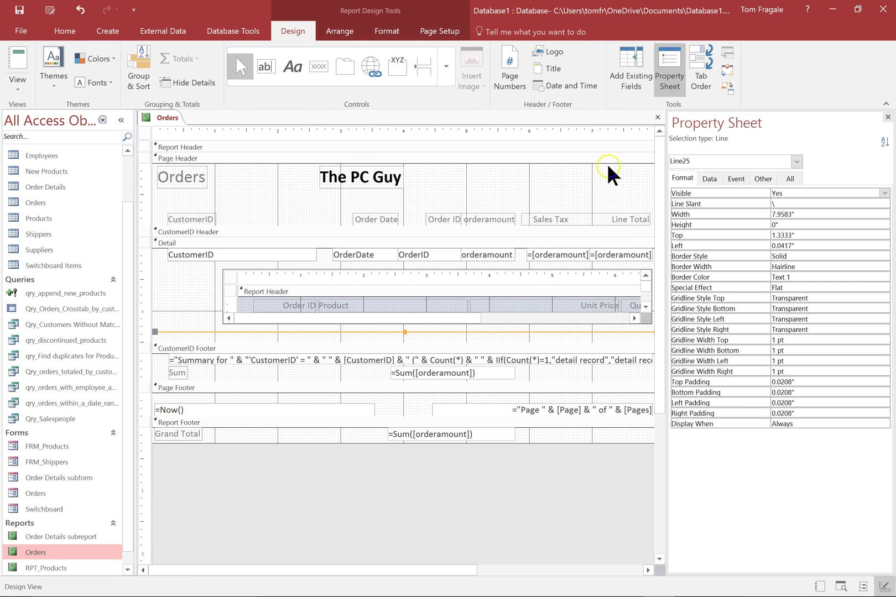
left_click(658, 117)
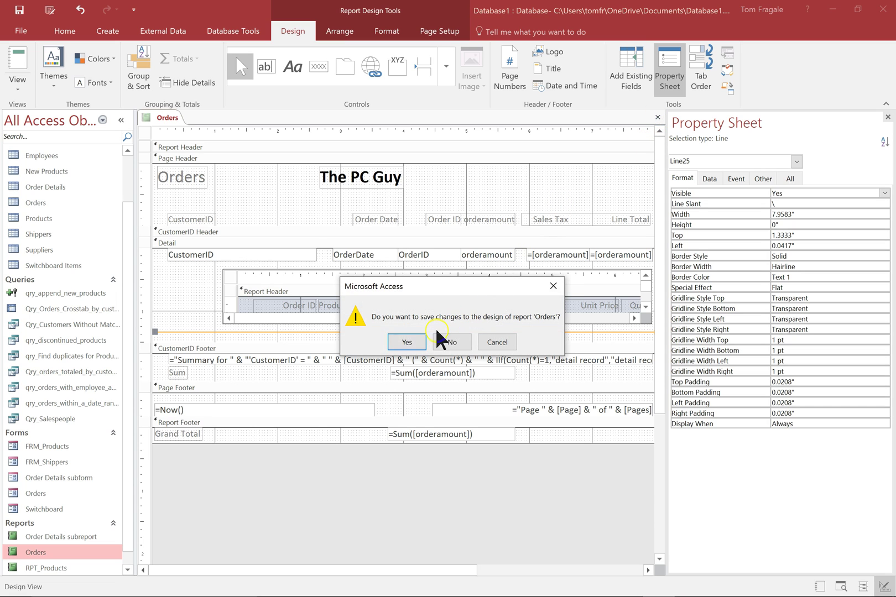
left_click(404, 343)
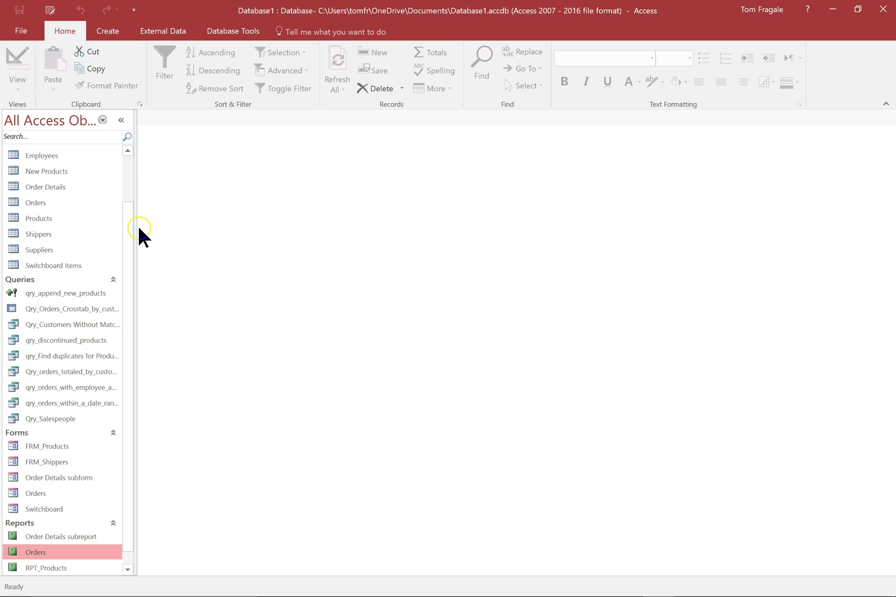
Step: Start the Label Wizard with the Customers table as the source for a label report
left_click_drag(132, 232, 128, 160)
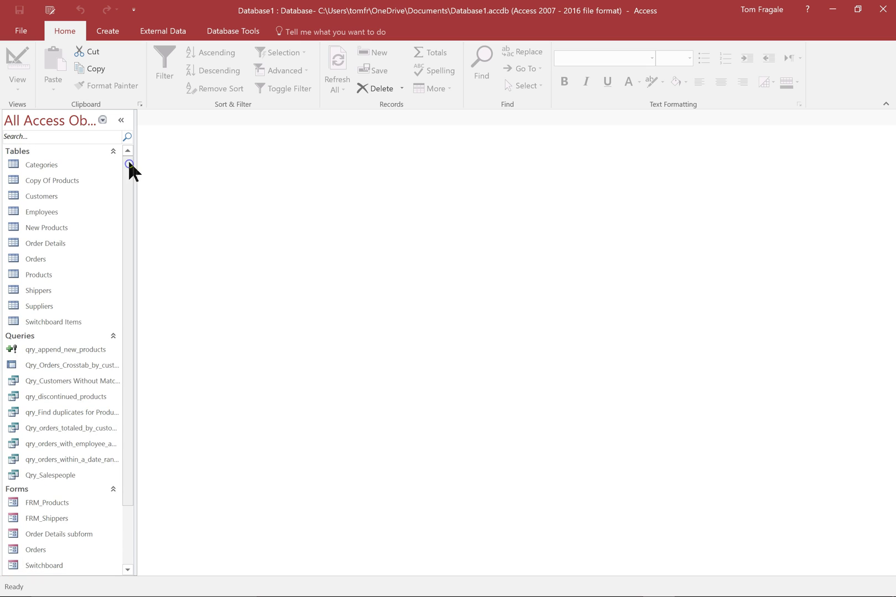
left_click(12, 197)
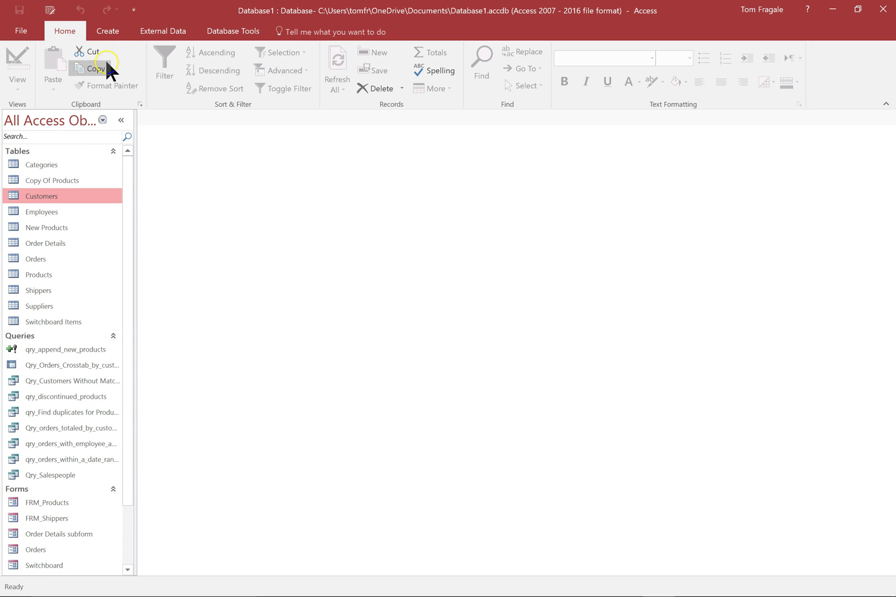
left_click(110, 31)
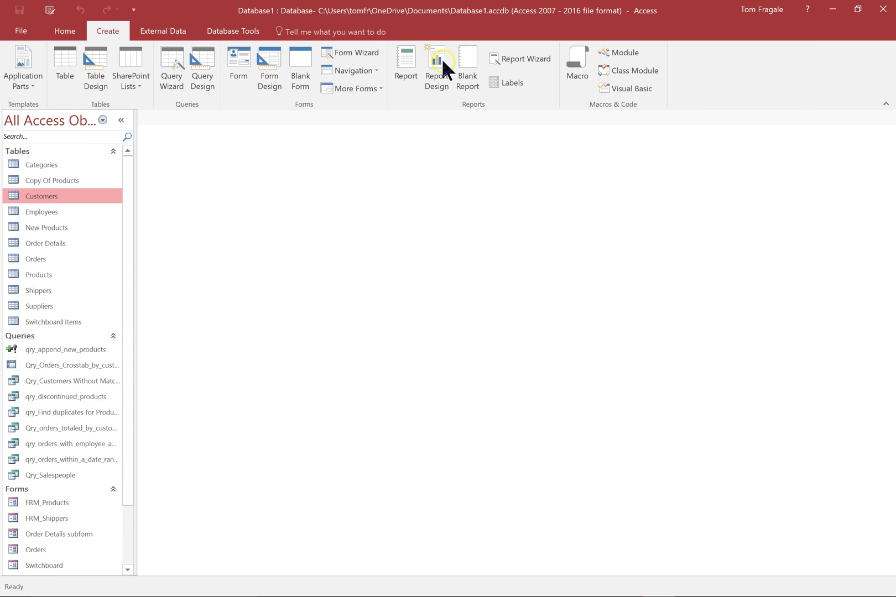
left_click(516, 82)
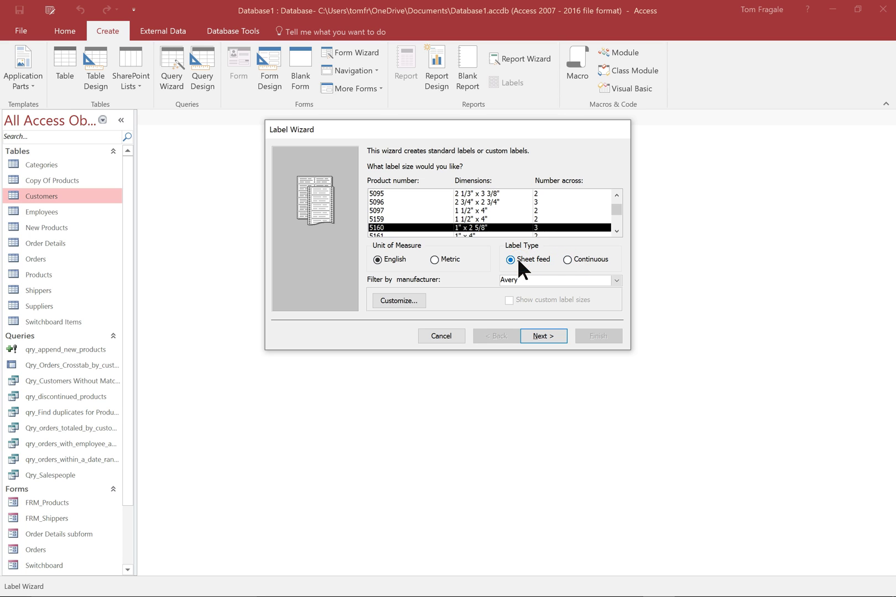
Step: Choose the Avery 5160 sheet-feed label size, 1" x 2 5/8", and accept Arial 8 Light in black as the label font
left_click(617, 279)
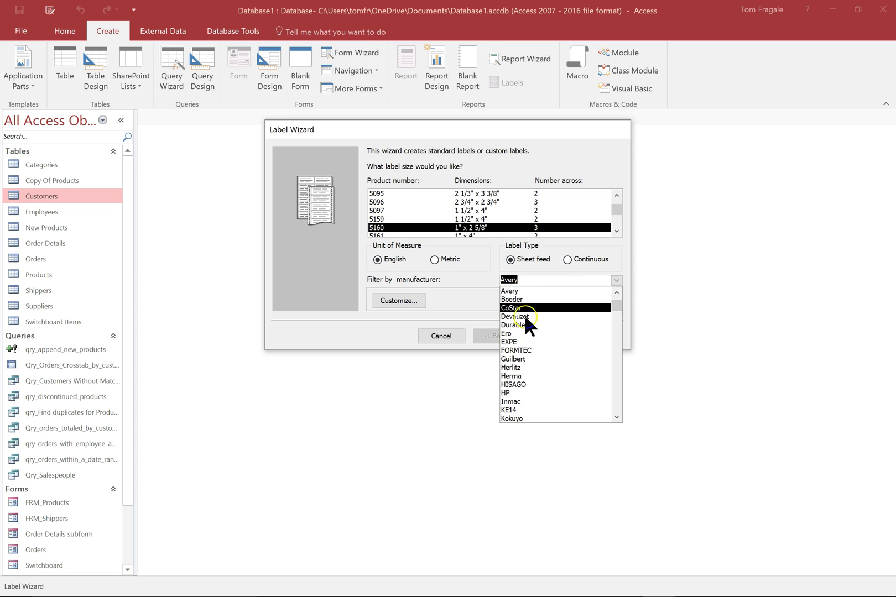
left_click(578, 291)
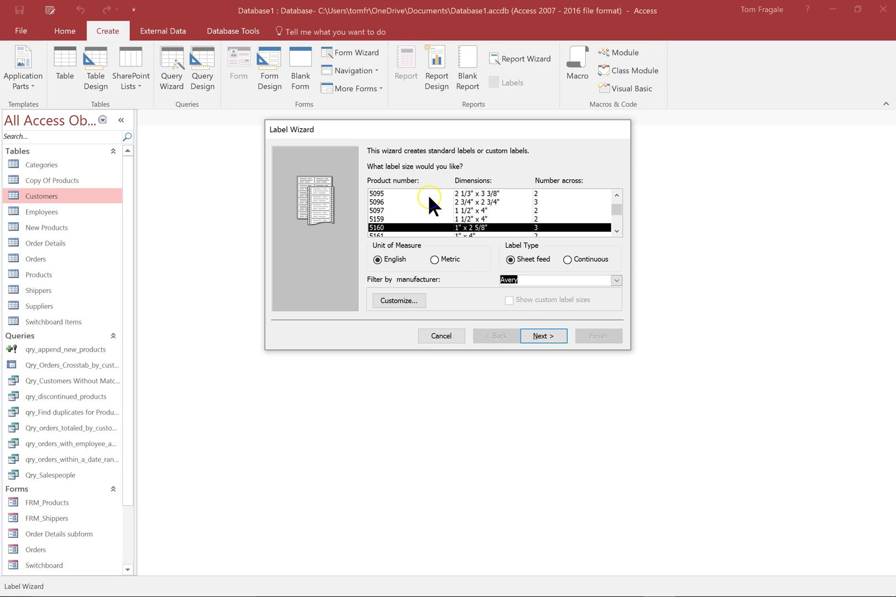
left_click(535, 335)
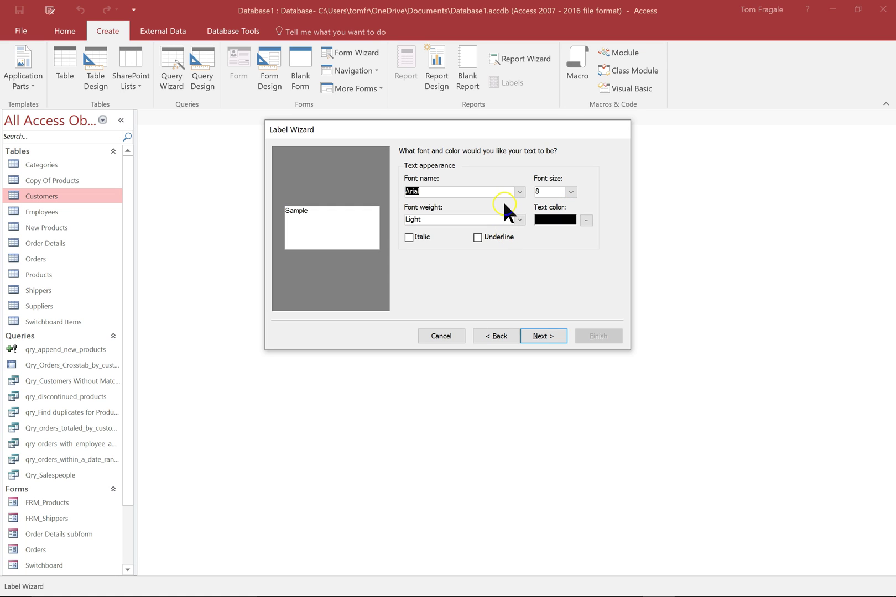
left_click(539, 334)
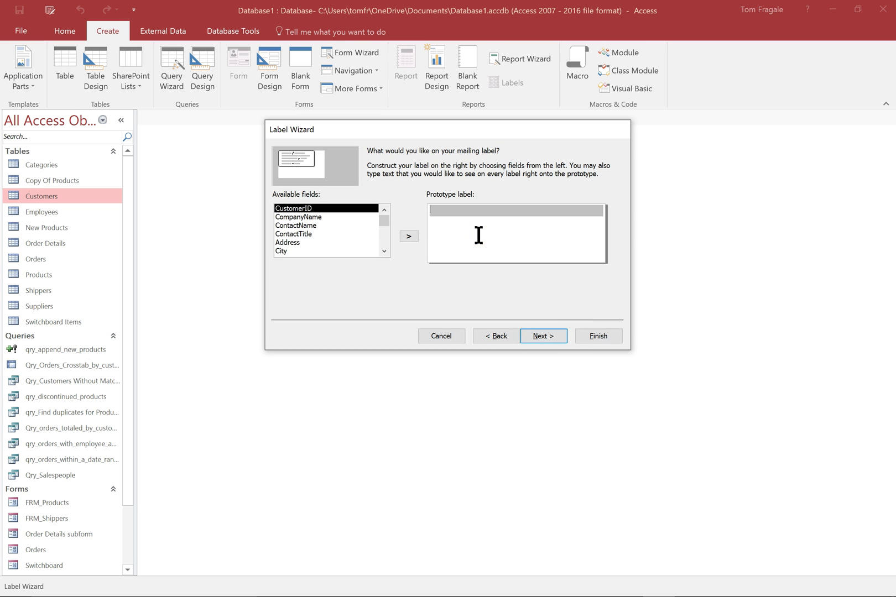
Step: Place the CompanyName, ContactName and Address fields on the first three lines of the prototype label, one per line
double_click(310, 217)
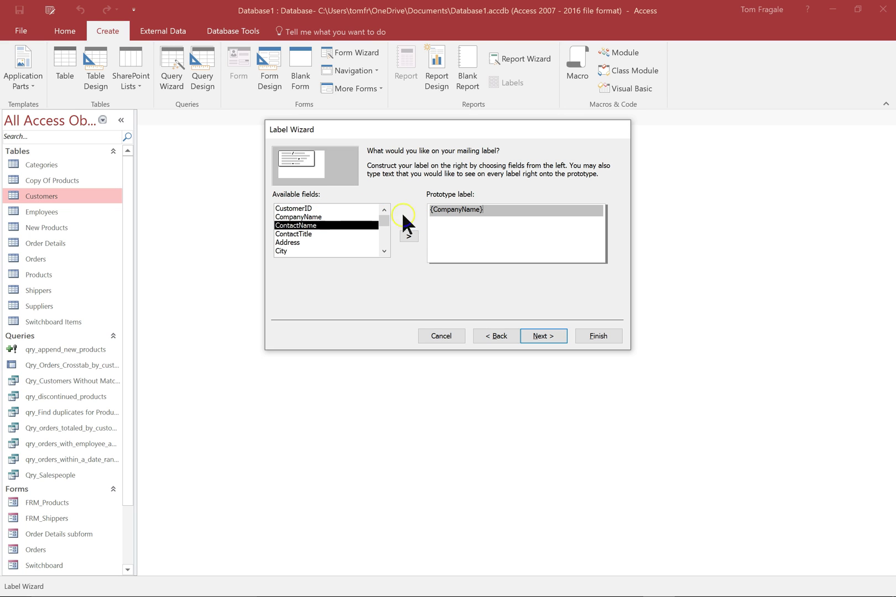
left_click(445, 223)
left_click(350, 227)
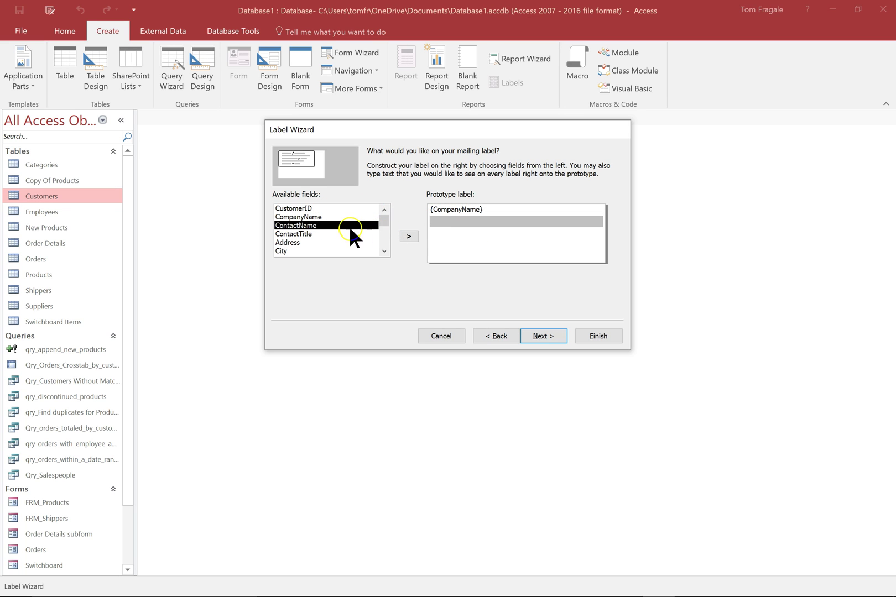
double_click(309, 227)
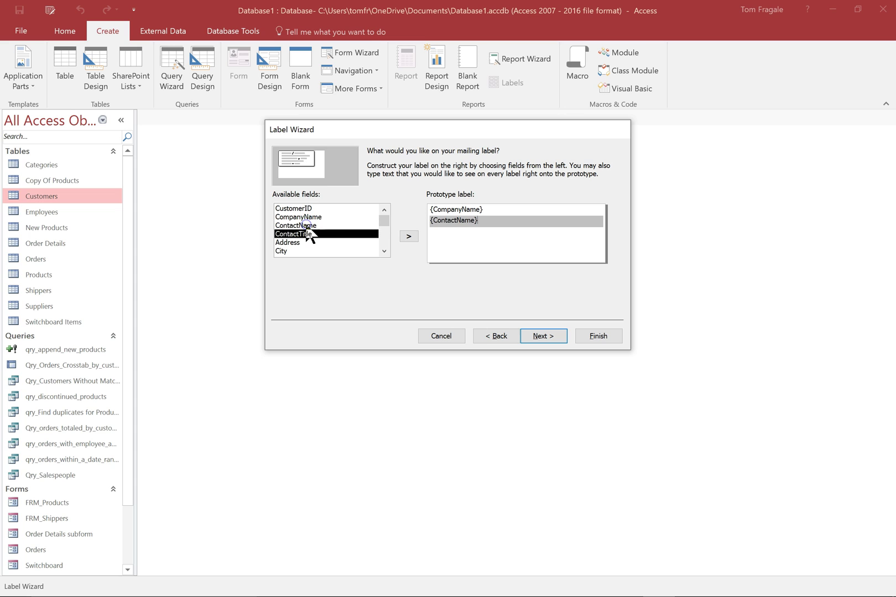
left_click(440, 235)
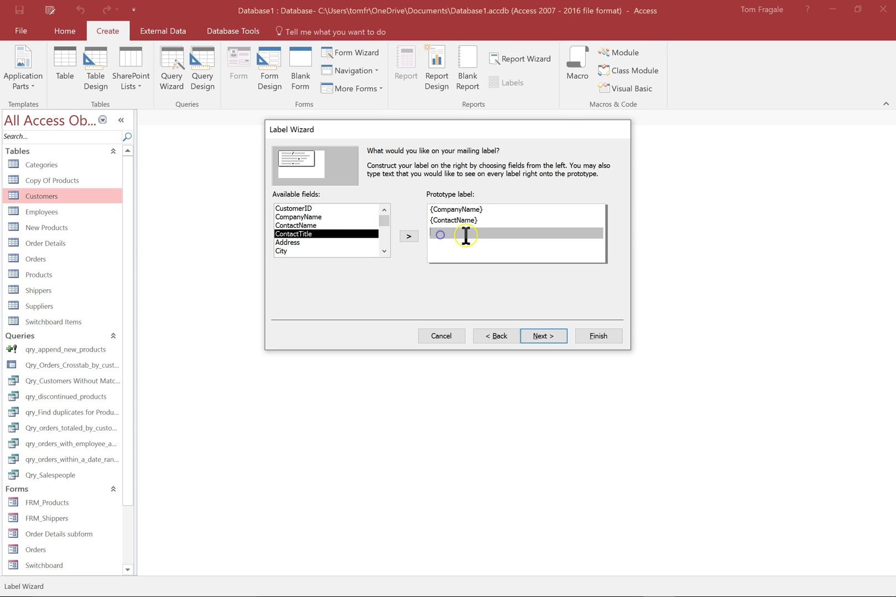
double_click(293, 244)
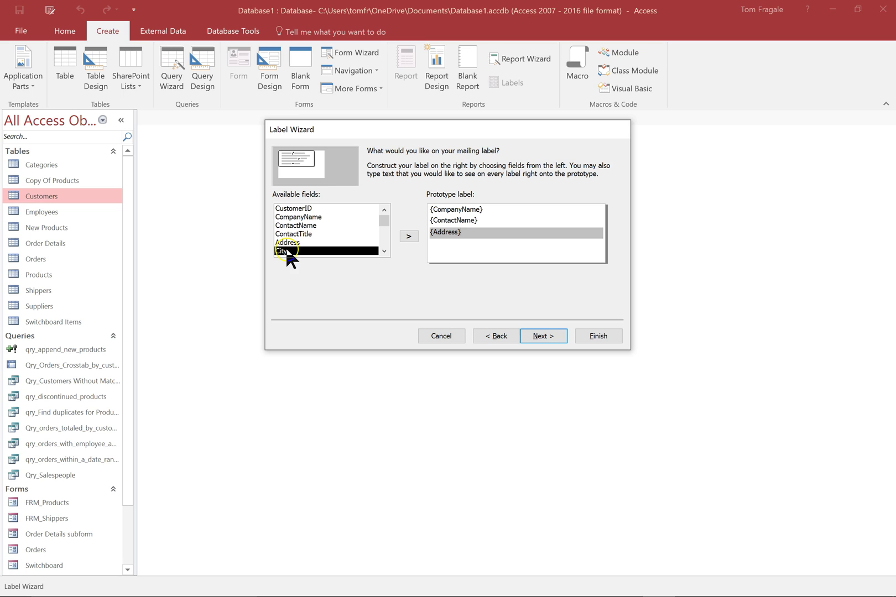
Step: Add City, a comma, Region and PostalCode on the prototype label's fourth line and Country on the fifth, and accept the layout
left_click(437, 244)
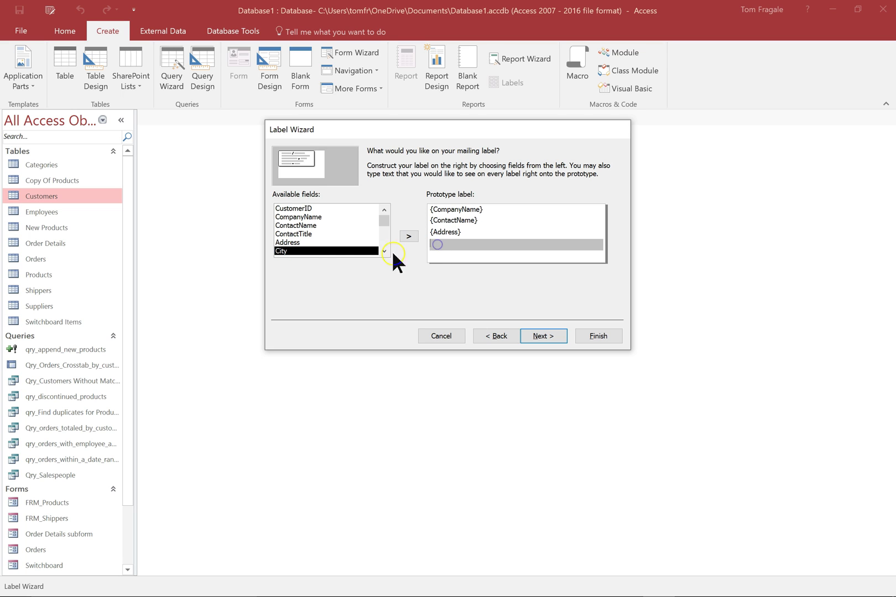
double_click(298, 251)
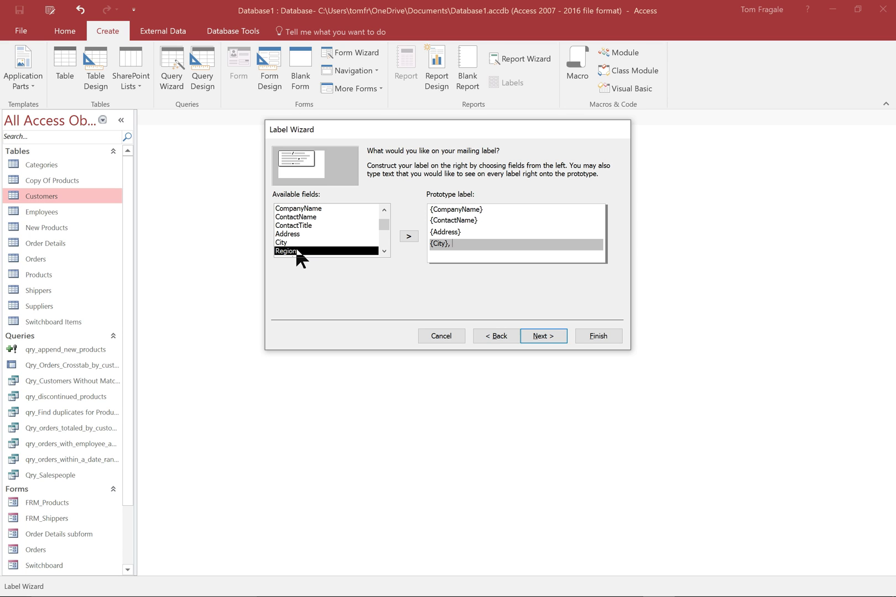
double_click(297, 250)
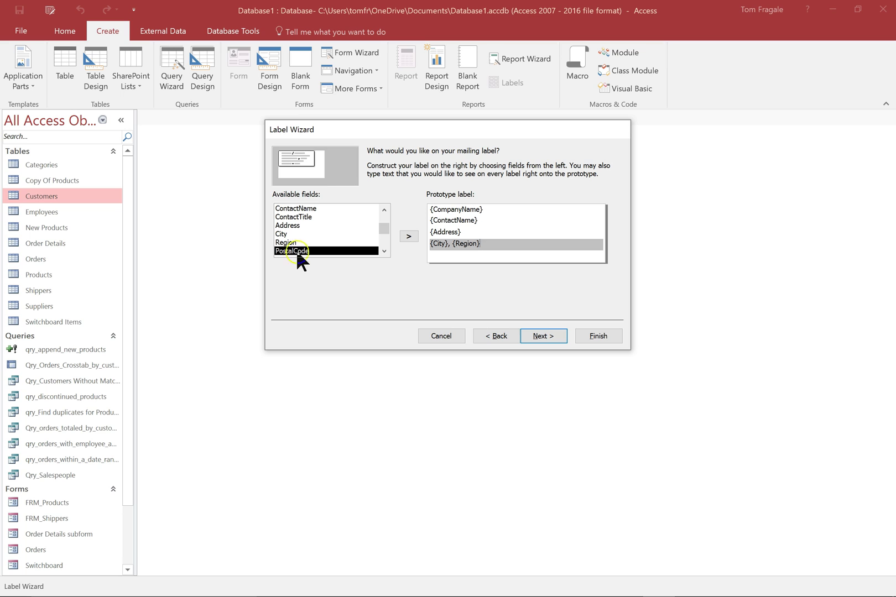
left_click(473, 248)
double_click(297, 251)
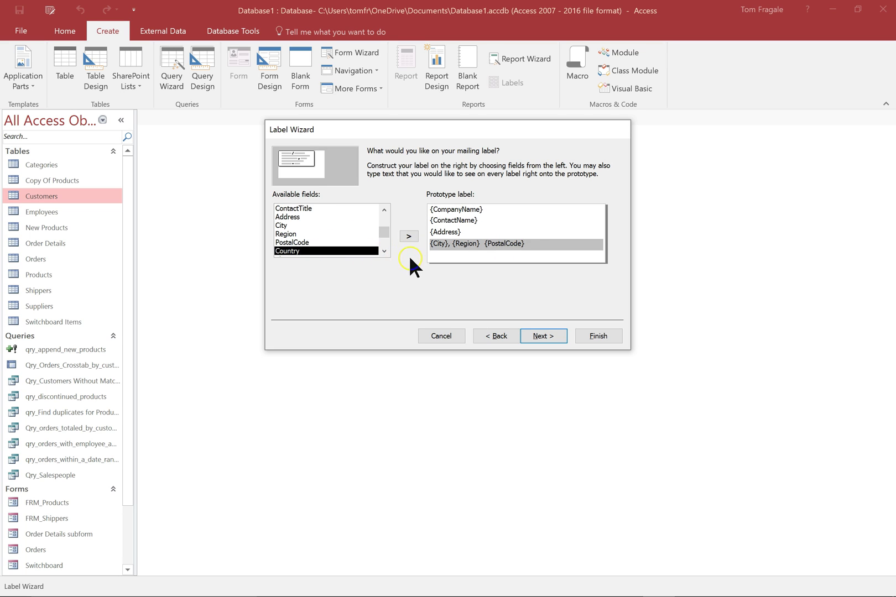
left_click(438, 260)
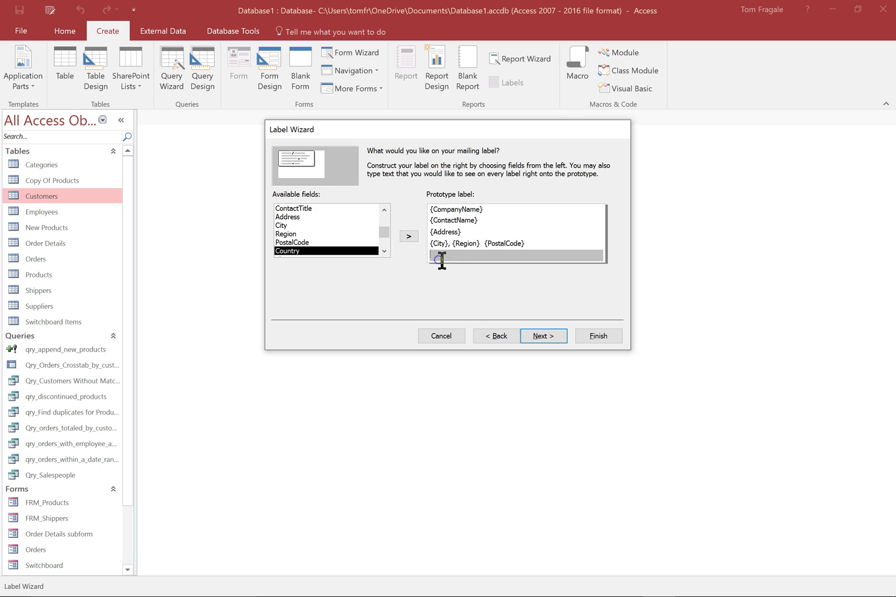
double_click(311, 251)
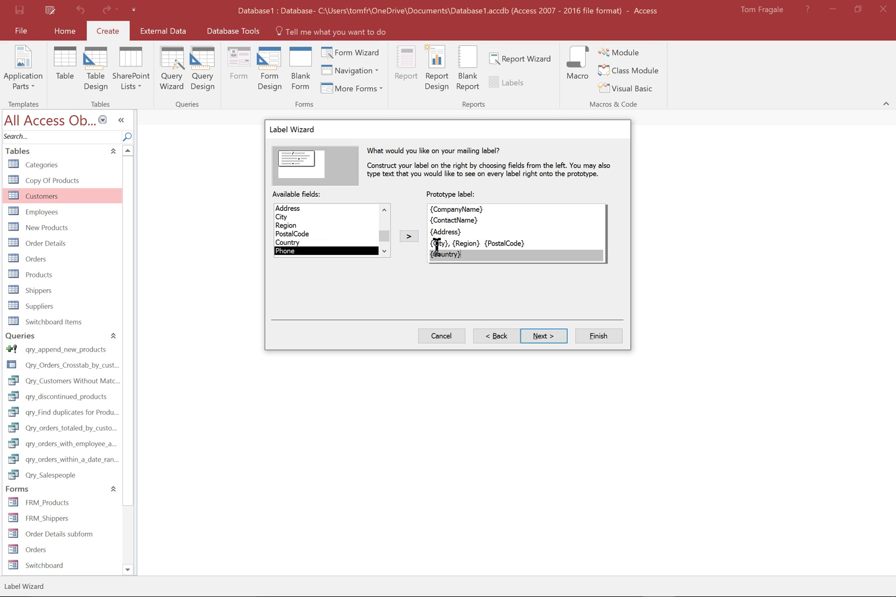
left_click(547, 335)
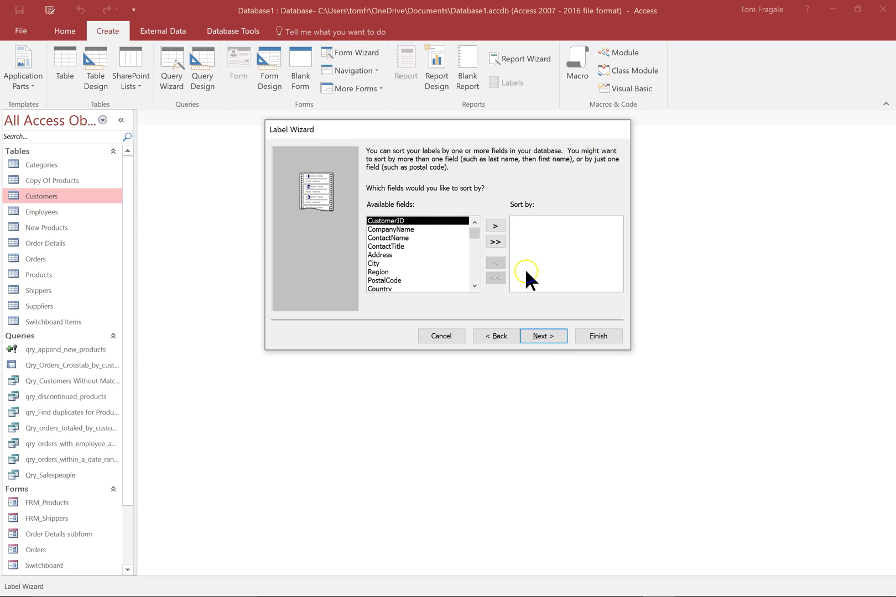
Step: Sort the labels by Country and then by PostalCode
double_click(378, 286)
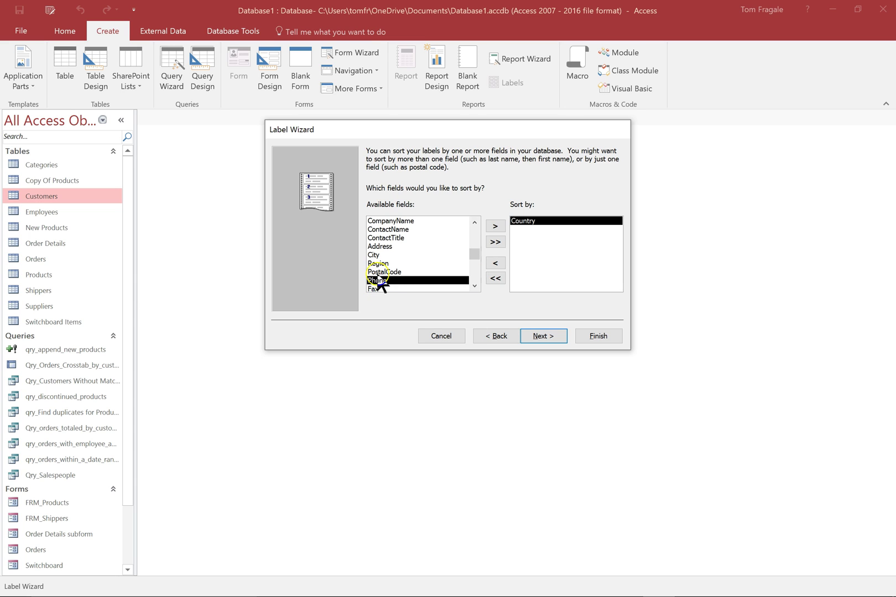
double_click(378, 271)
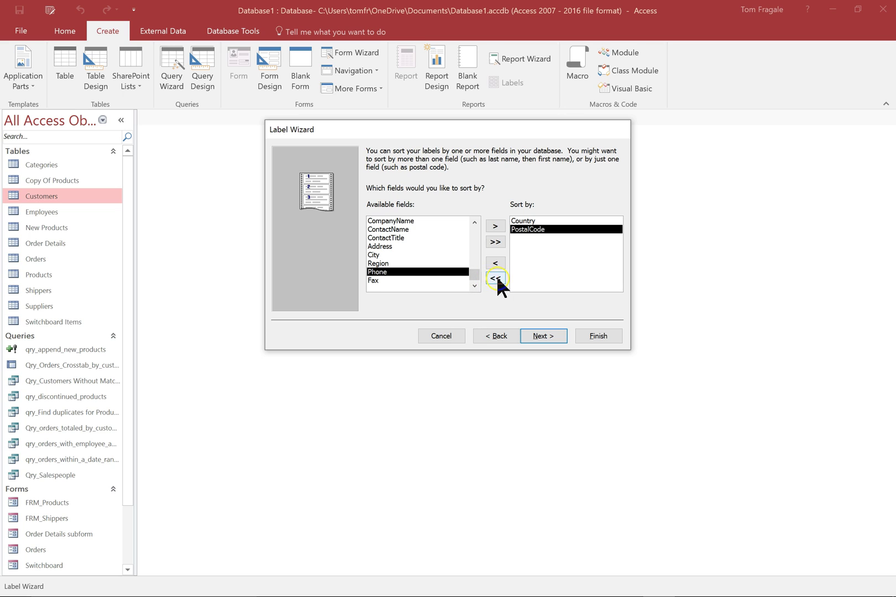
left_click(533, 334)
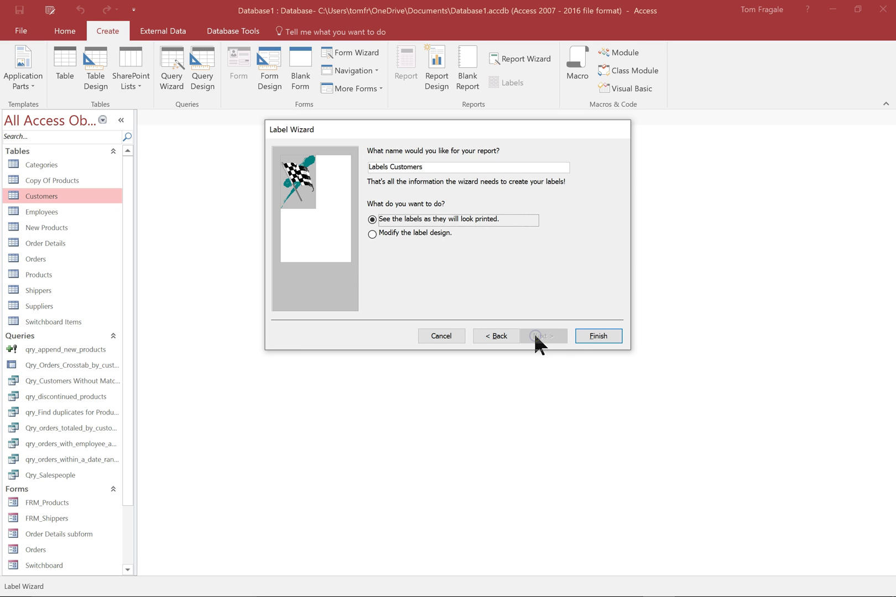
Step: Finish the wizard with the report name Labels Customers, accept the column spacing notice and view the labels as they will print
left_click(590, 335)
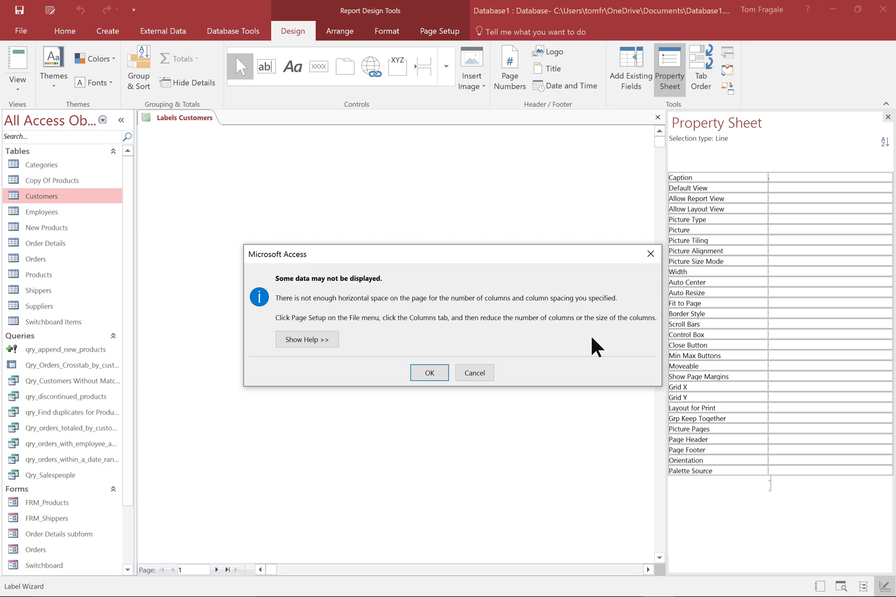
left_click(428, 374)
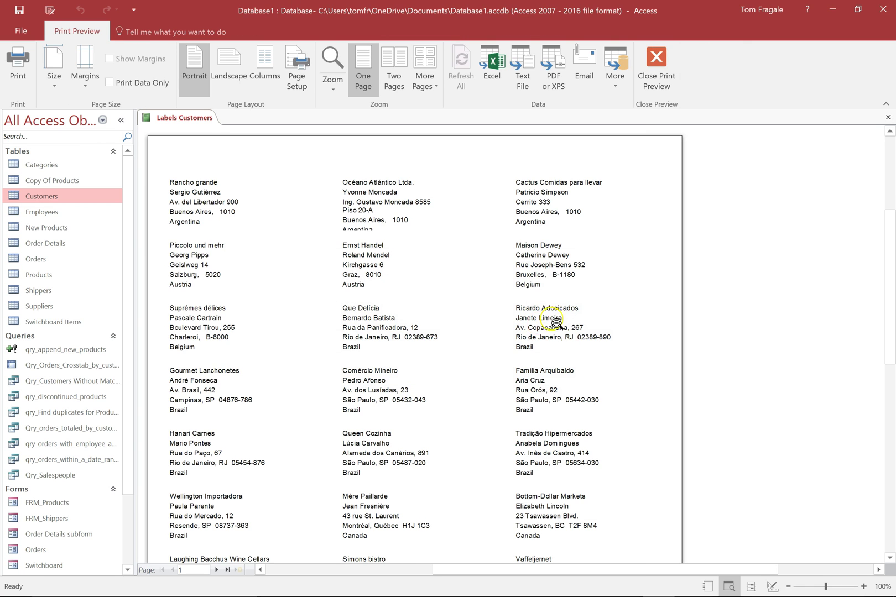
mouse_move(892, 248)
left_mouse_down()
mouse_move(894, 403)
mouse_move(892, 191)
mouse_move(883, 246)
left_mouse_up()
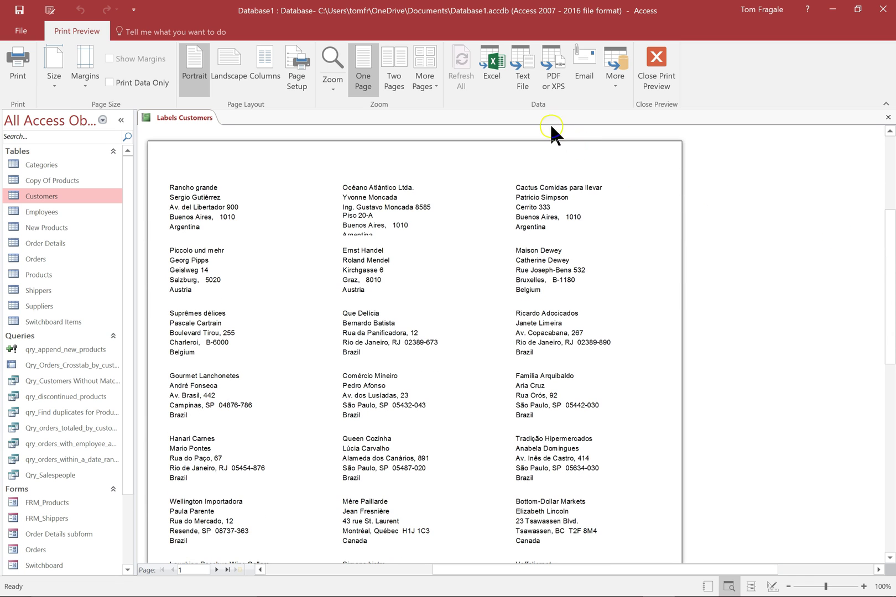
Step: Leave Print Preview and make the CompanyName text box in the Detail section bold
left_click(657, 62)
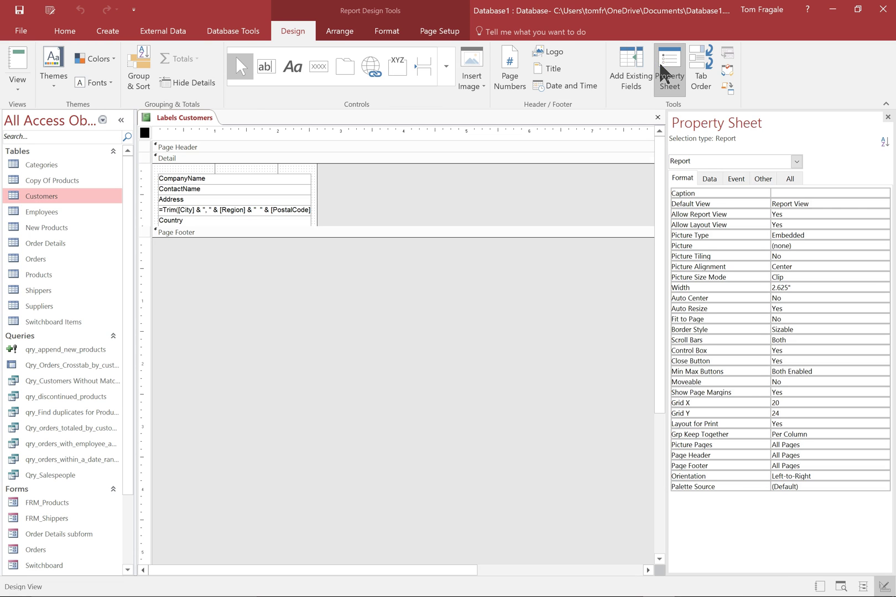
left_click(244, 187)
left_click(188, 178)
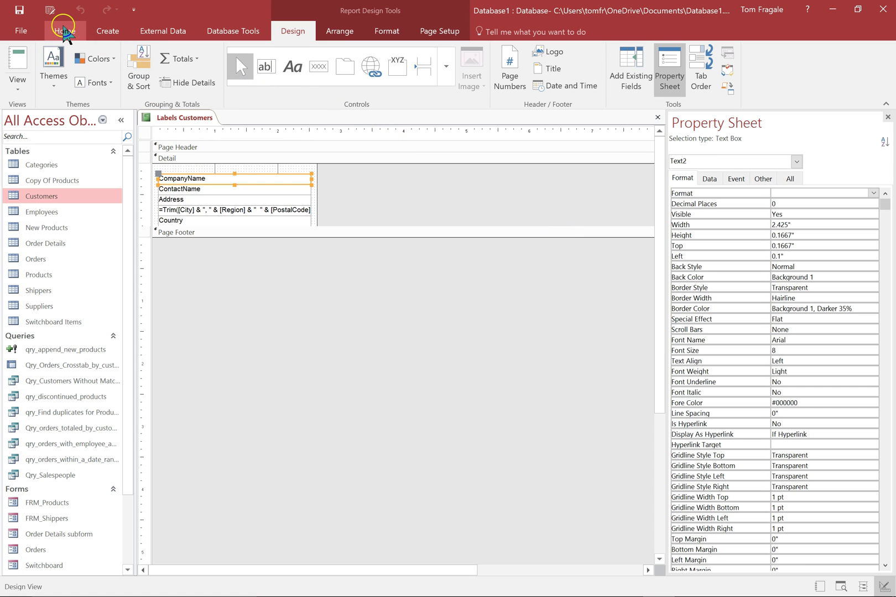
left_click(62, 29)
left_click(563, 82)
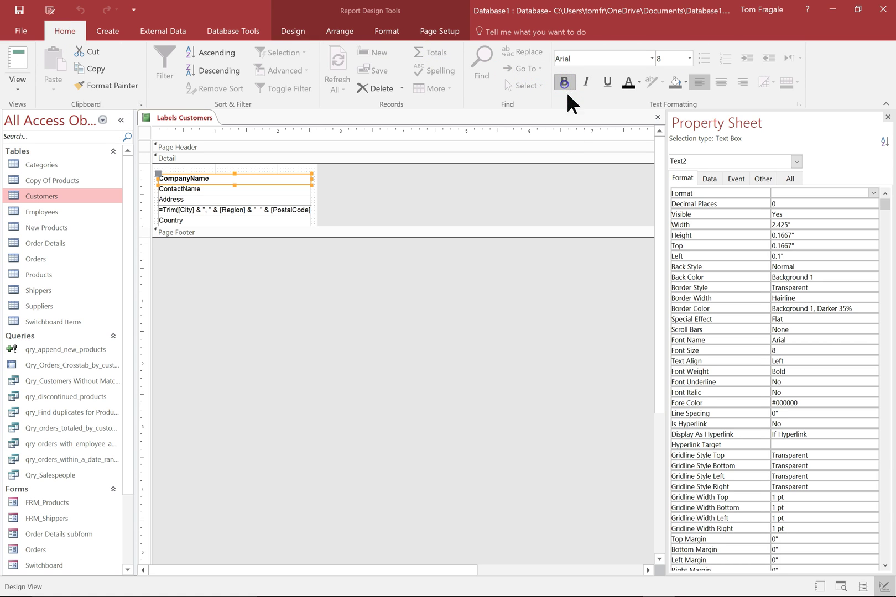
Step: Check the company name formatting on the labels in Print Preview, accepting the column spacing notice
right_click(190, 118)
left_click(217, 223)
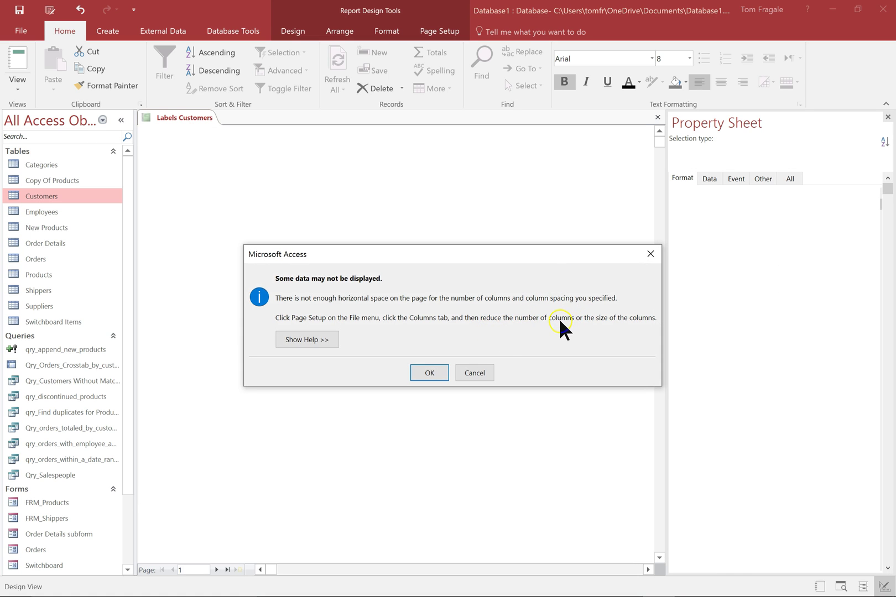
left_click(425, 373)
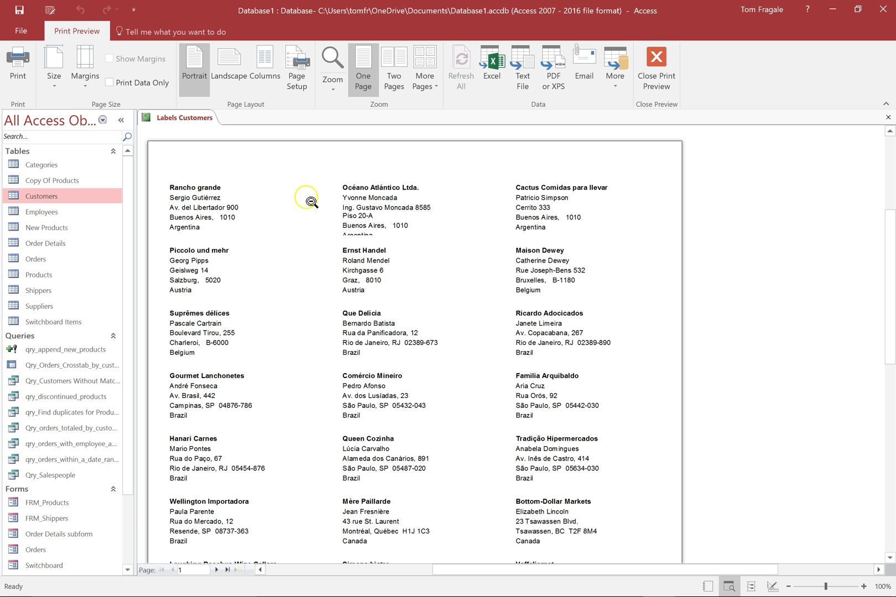
Step: Leave Print Preview, close the Labels Customers report with its design changes saved, and locate it among the database's reports
left_click(653, 88)
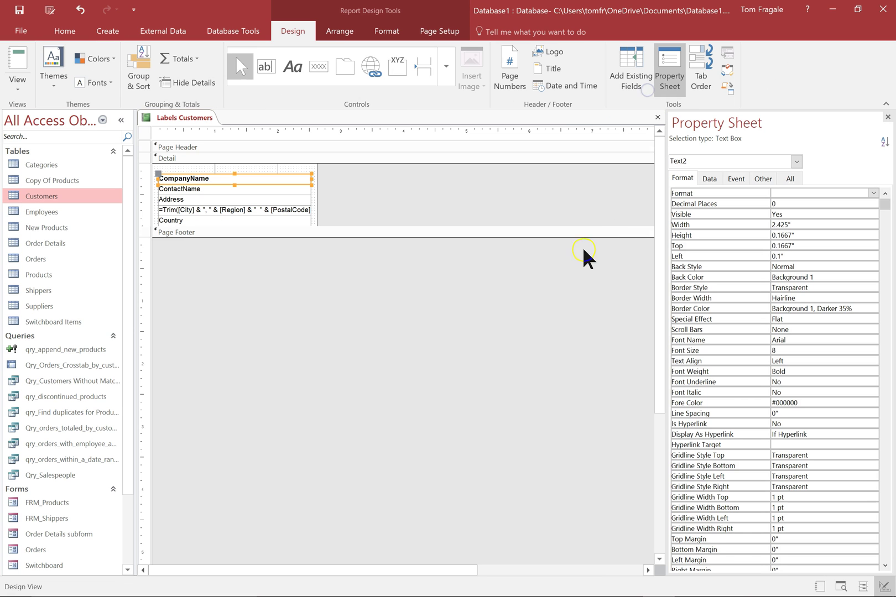
left_click(658, 117)
left_click(407, 342)
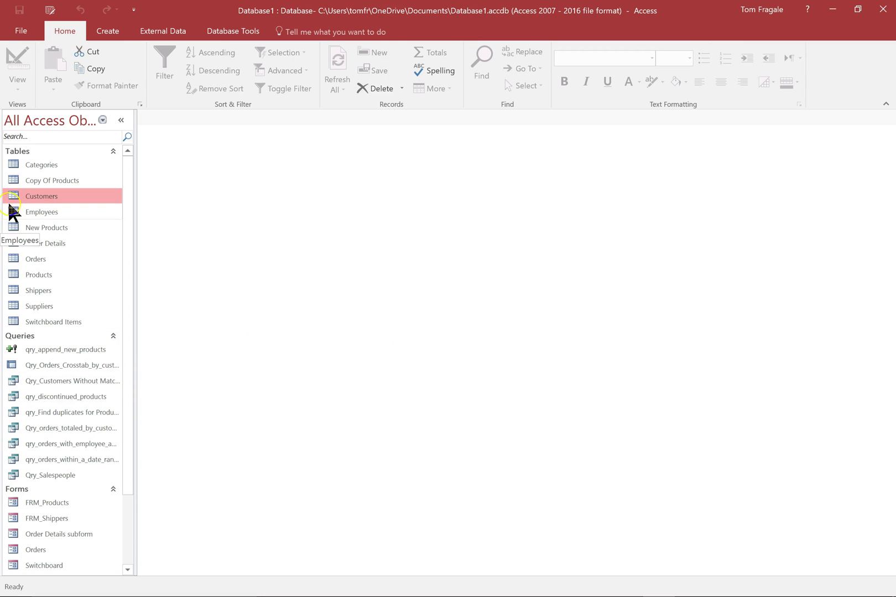
left_click_drag(126, 361, 125, 462)
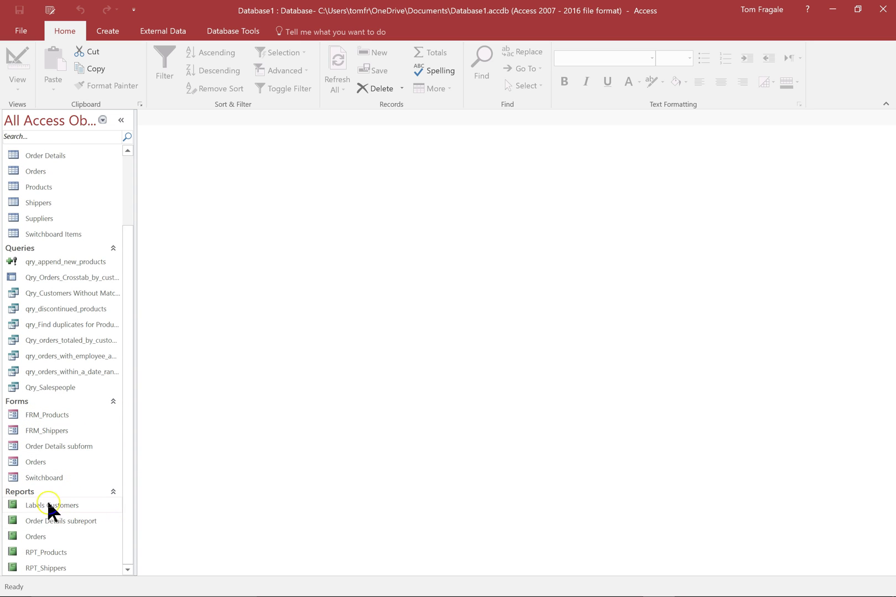